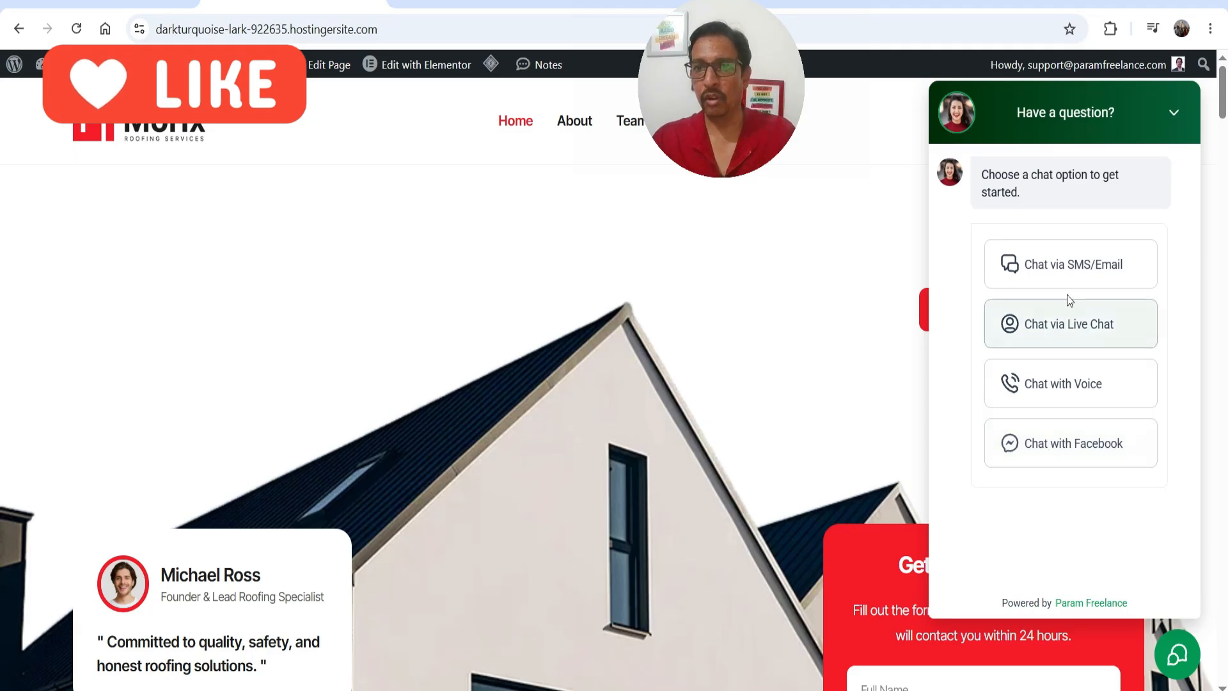
pyautogui.click(1072, 267)
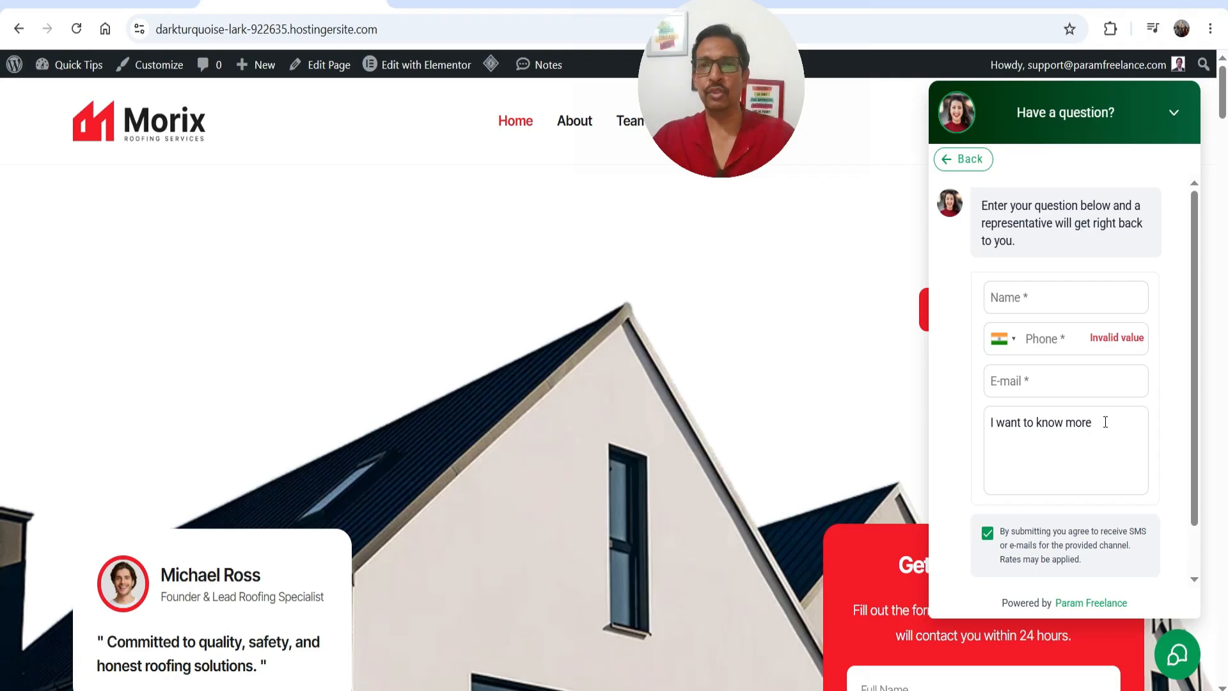
pyautogui.click(968, 161)
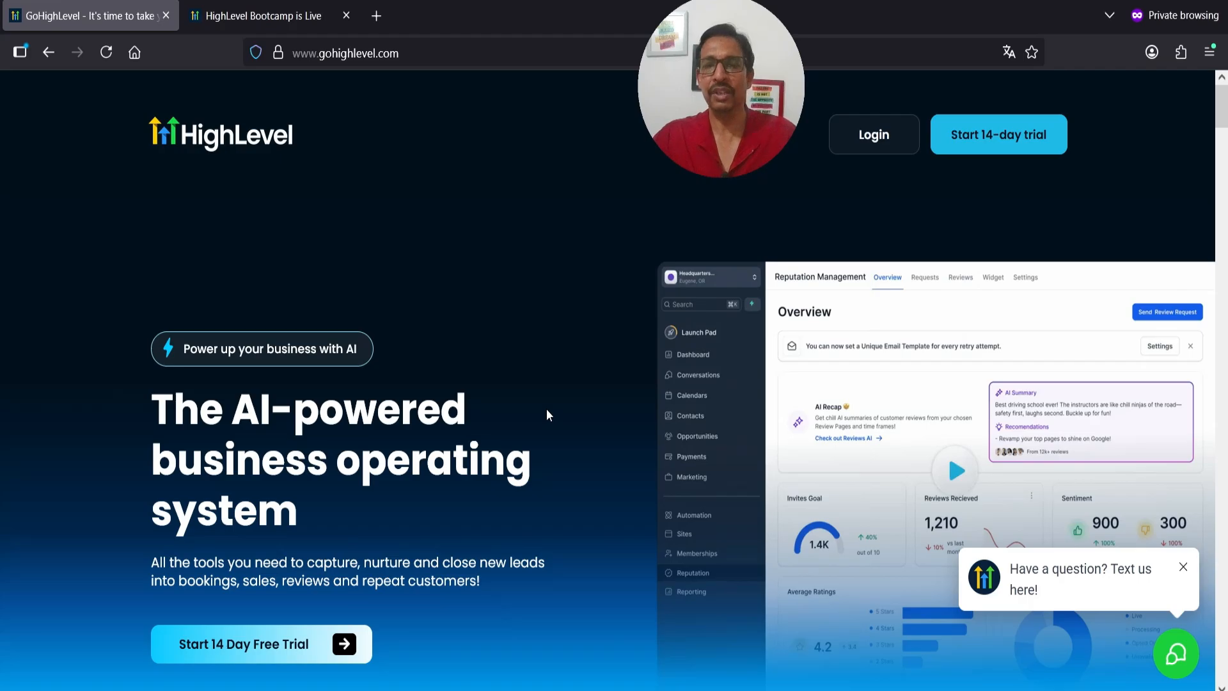
# Scroll past the GoHighLevel feature comparison table to the Starter and Unlimited pricing cards
pyautogui.scroll(-15, 527, 383)
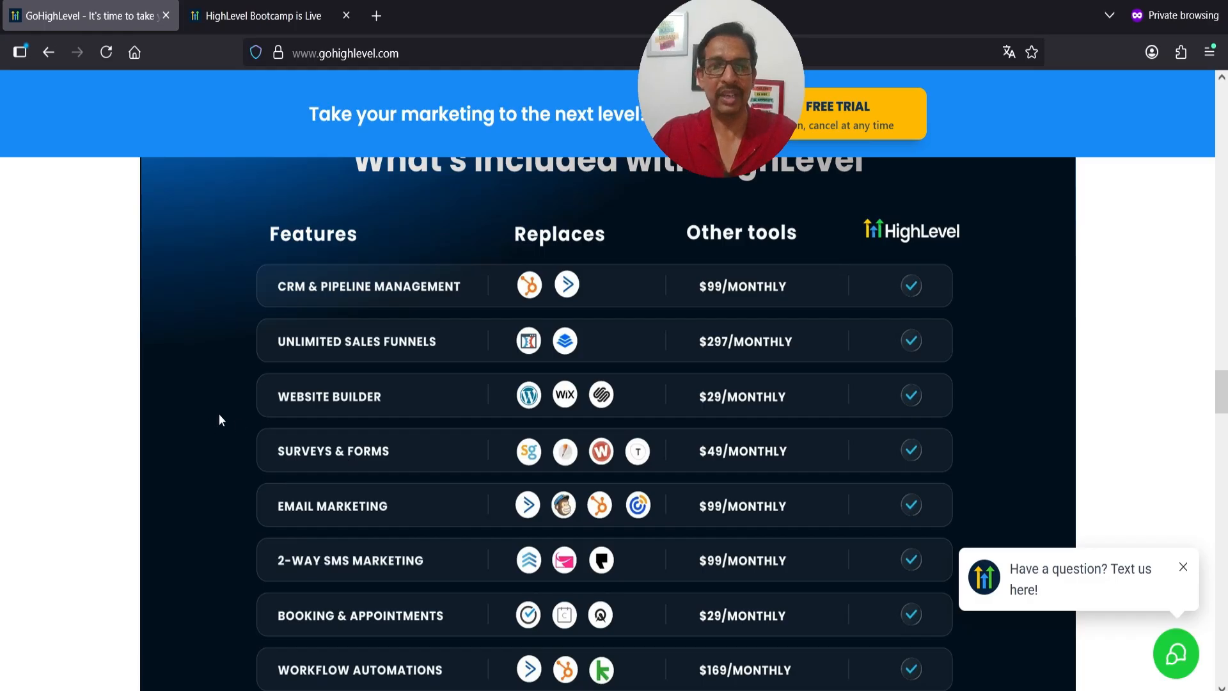
pyautogui.scroll(-3, 218, 412)
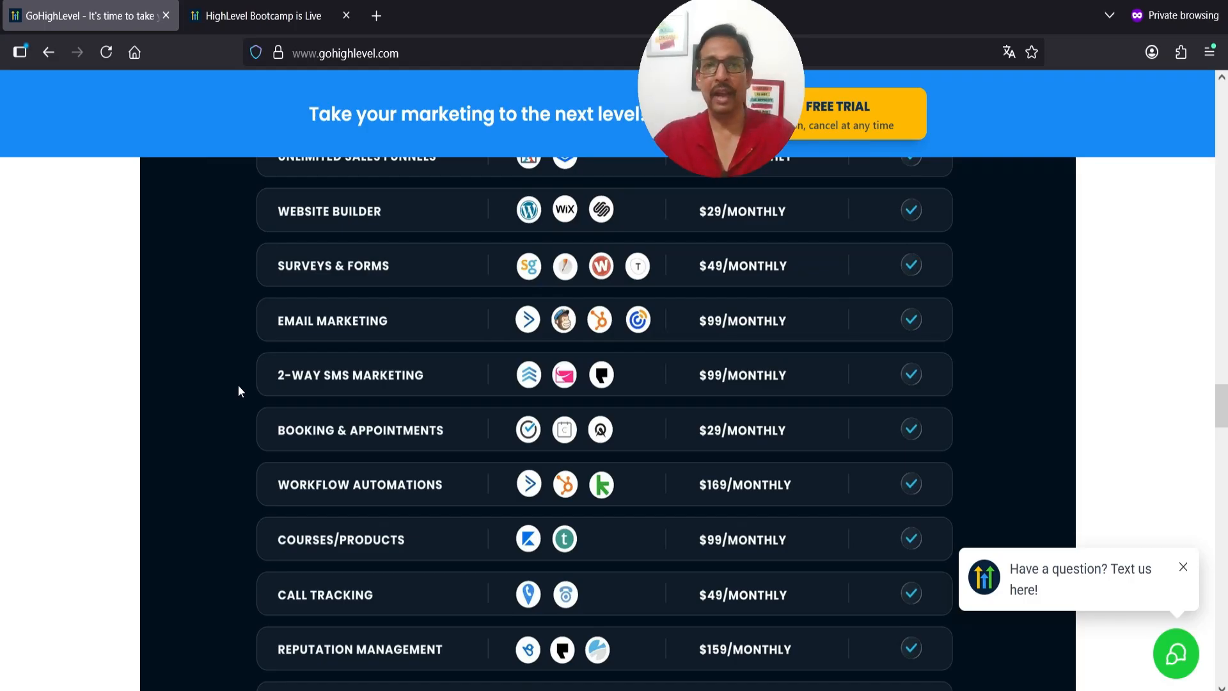
pyautogui.scroll(-2, 237, 386)
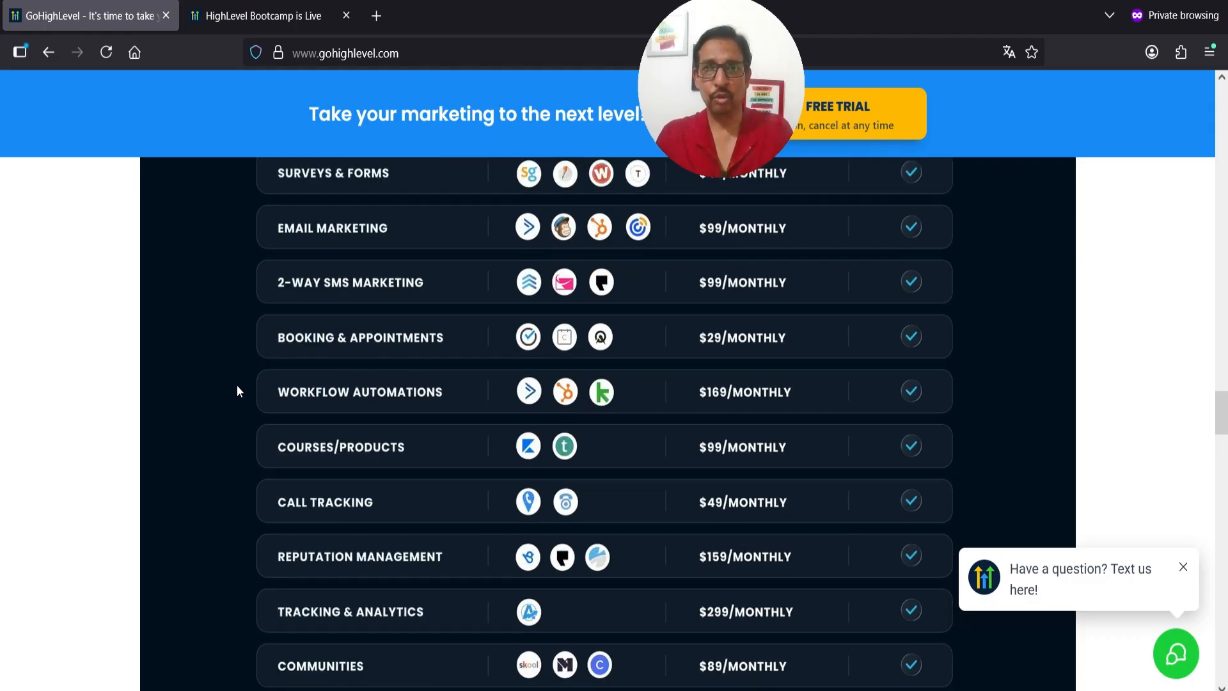
pyautogui.scroll(2, 231, 416)
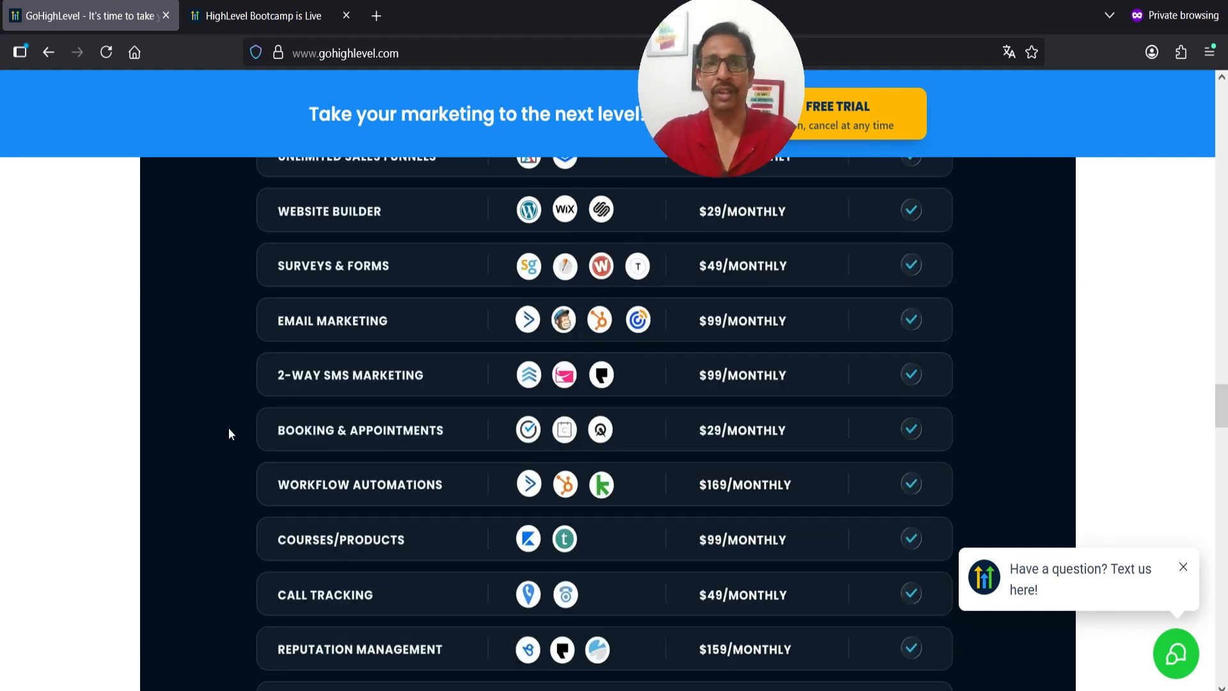
pyautogui.scroll(-10, 232, 434)
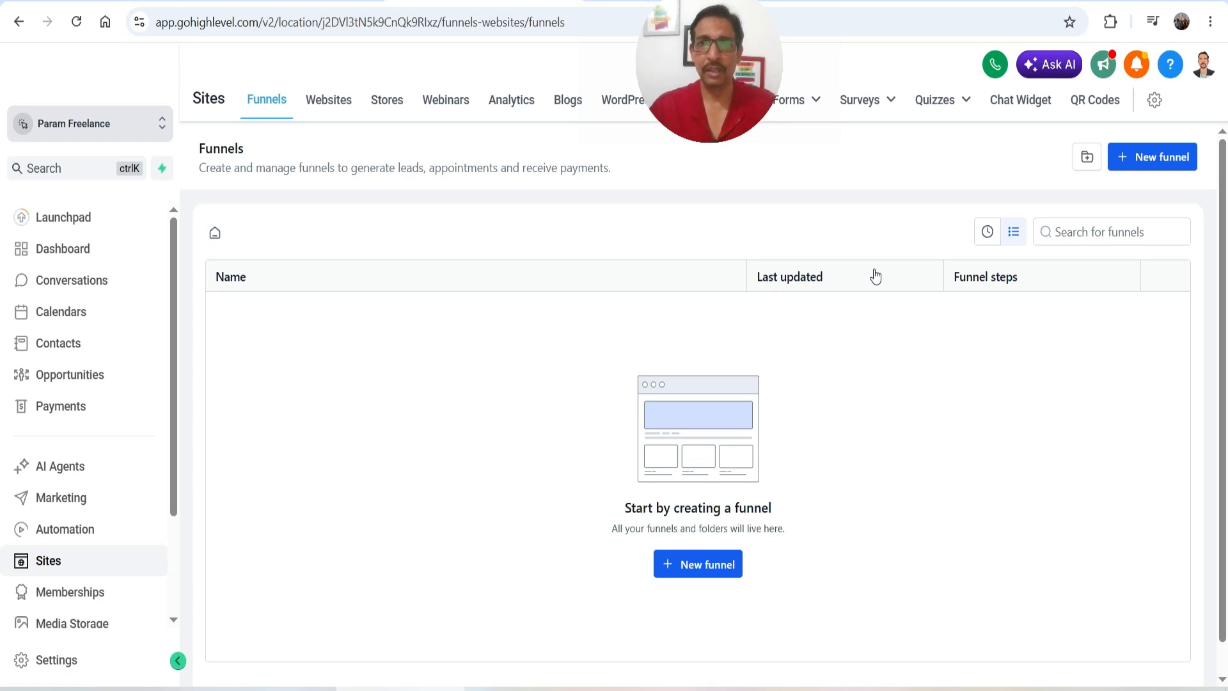
# Go to Chat Widget under Sites and start a new widget to get the chat-type chooser
pyautogui.moveTo(938, 122)
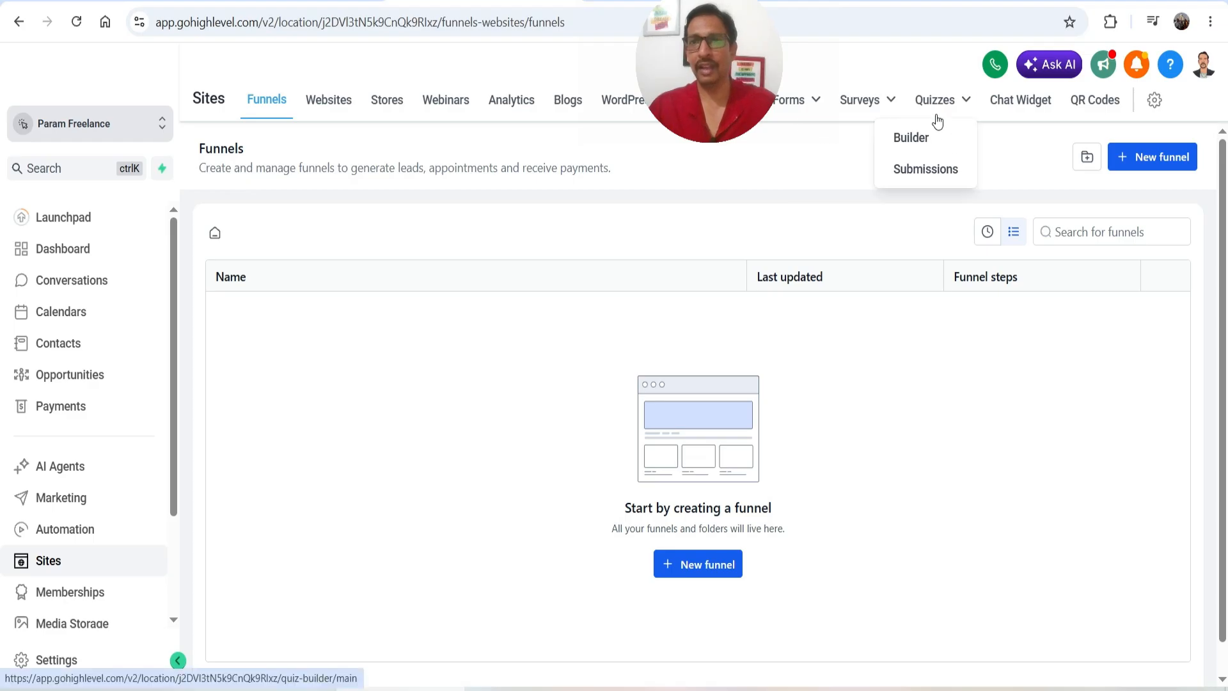
pyautogui.click(1024, 114)
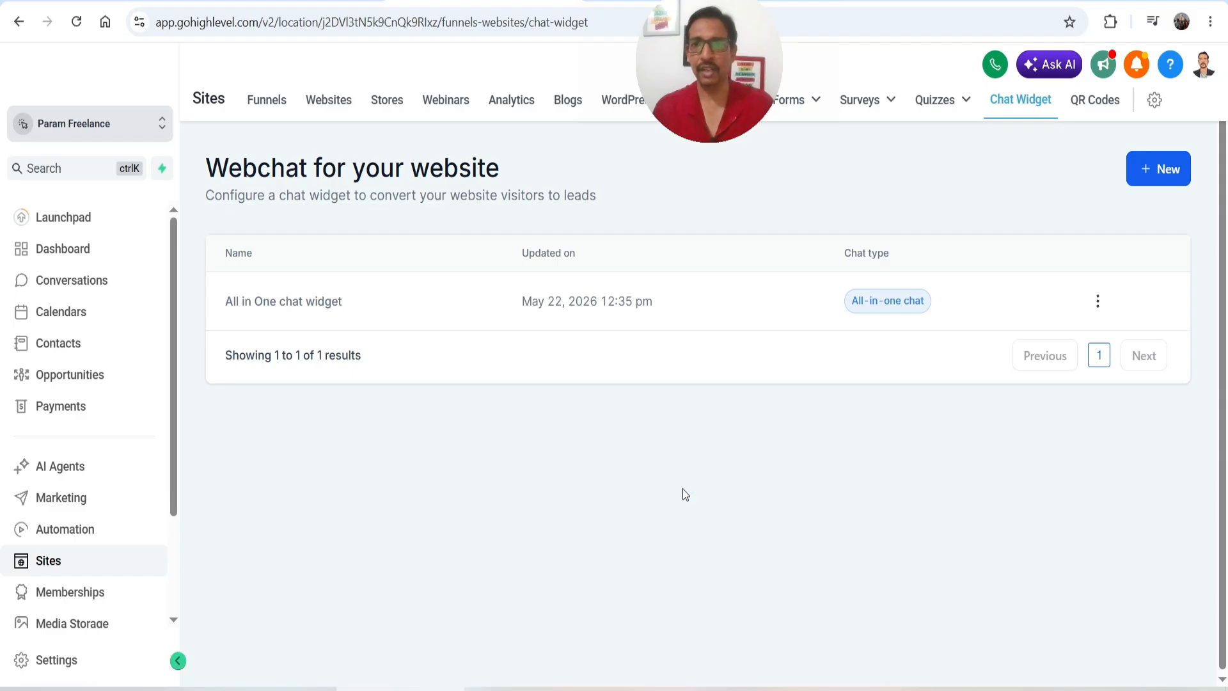
pyautogui.click(1159, 170)
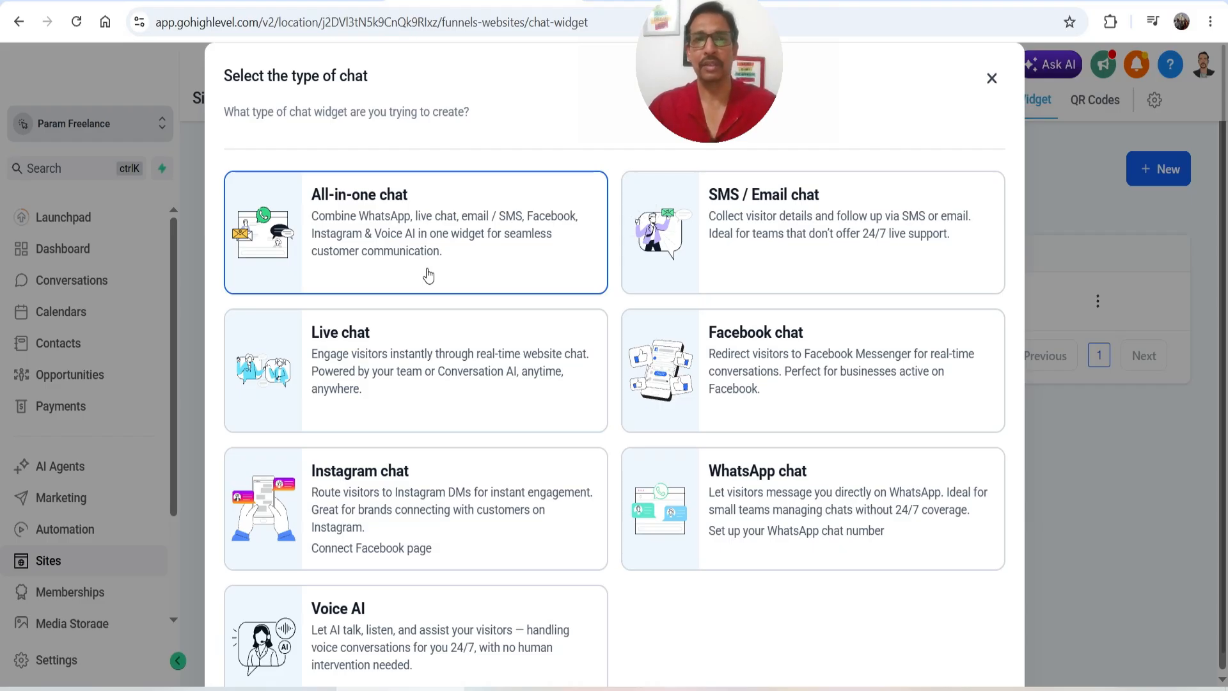
# Create an All-in-one chat widget and rename it 'Demo All in One chat widget'
pyautogui.click(392, 231)
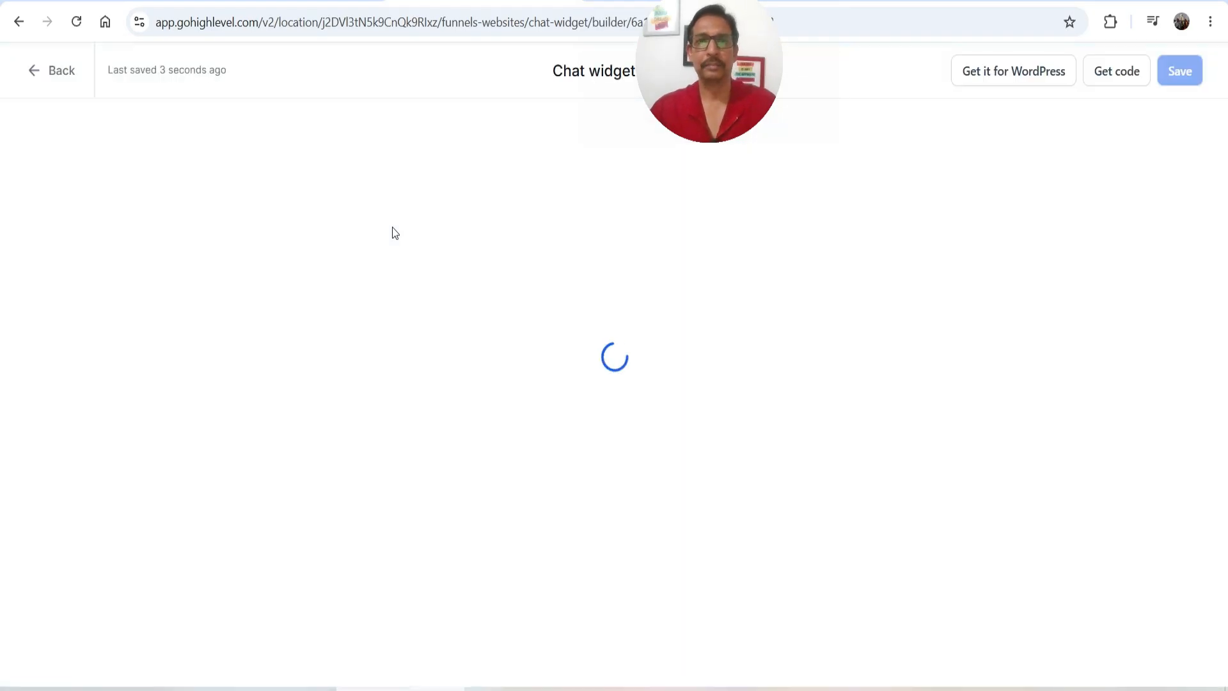
pyautogui.click(599, 70)
pyautogui.write('Demo')
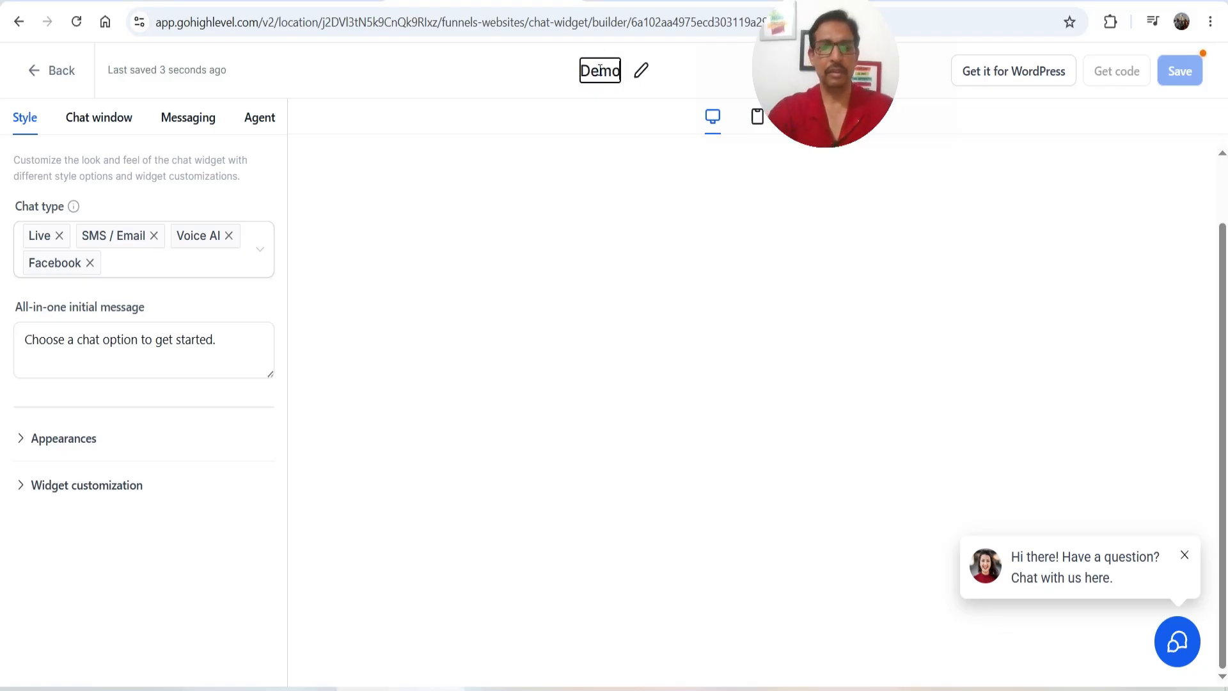
pyautogui.write(' All in One chat widget')
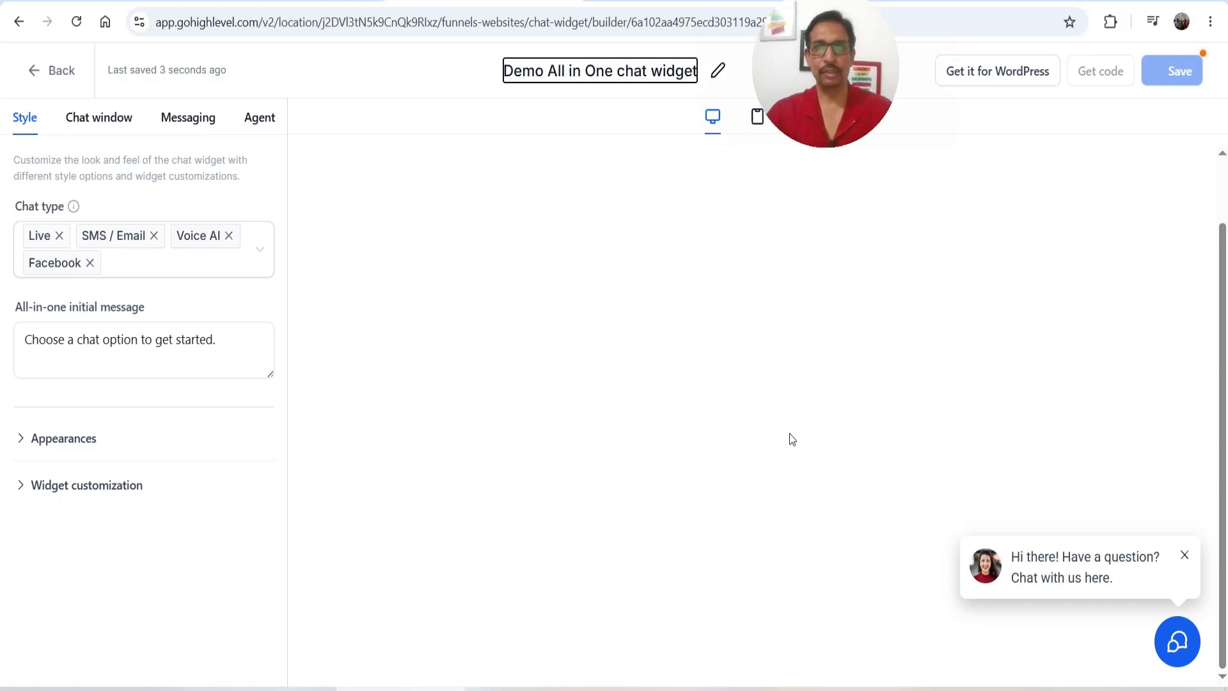
pyautogui.press('Return')
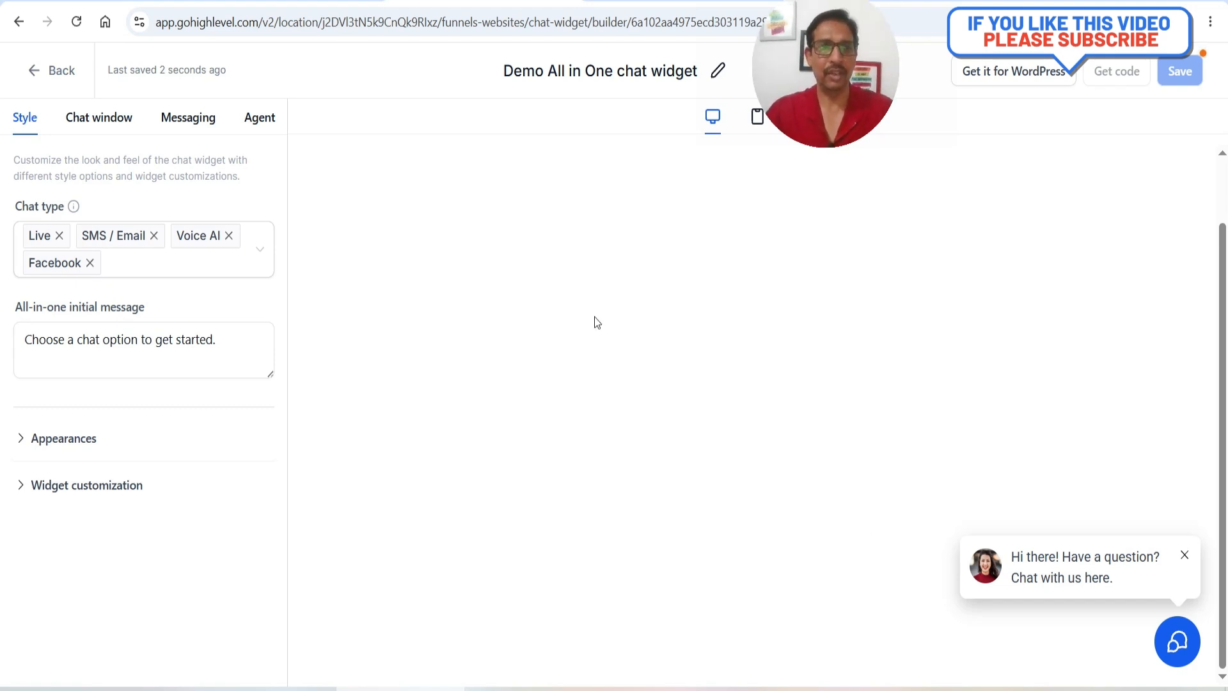
# Keep Live, SMS / Email, Voice AI and Facebook as chat types, toggling Facebook off and back on
pyautogui.click(126, 265)
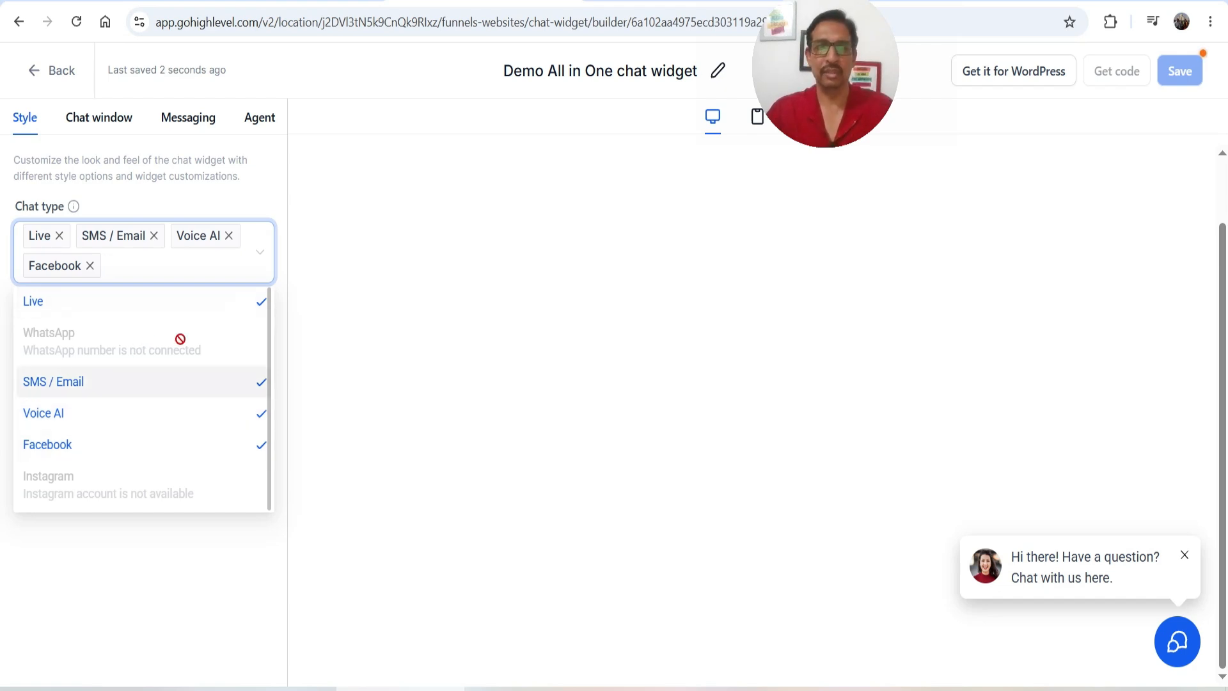
pyautogui.click(260, 455)
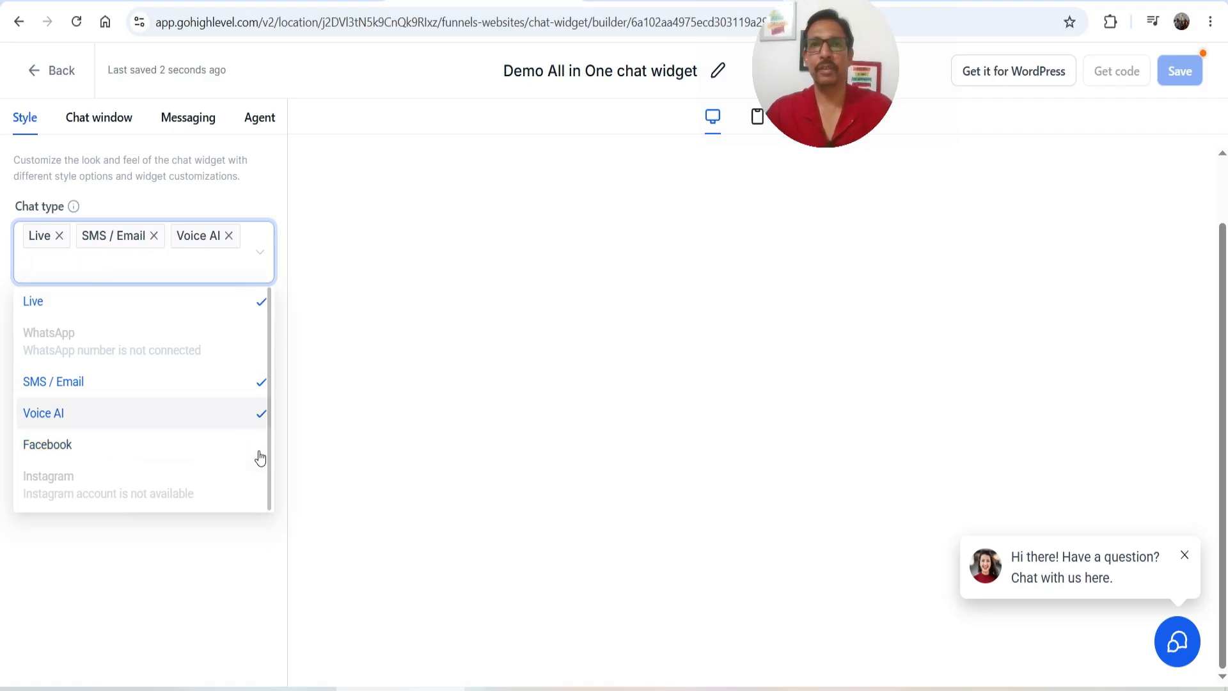
pyautogui.click(260, 456)
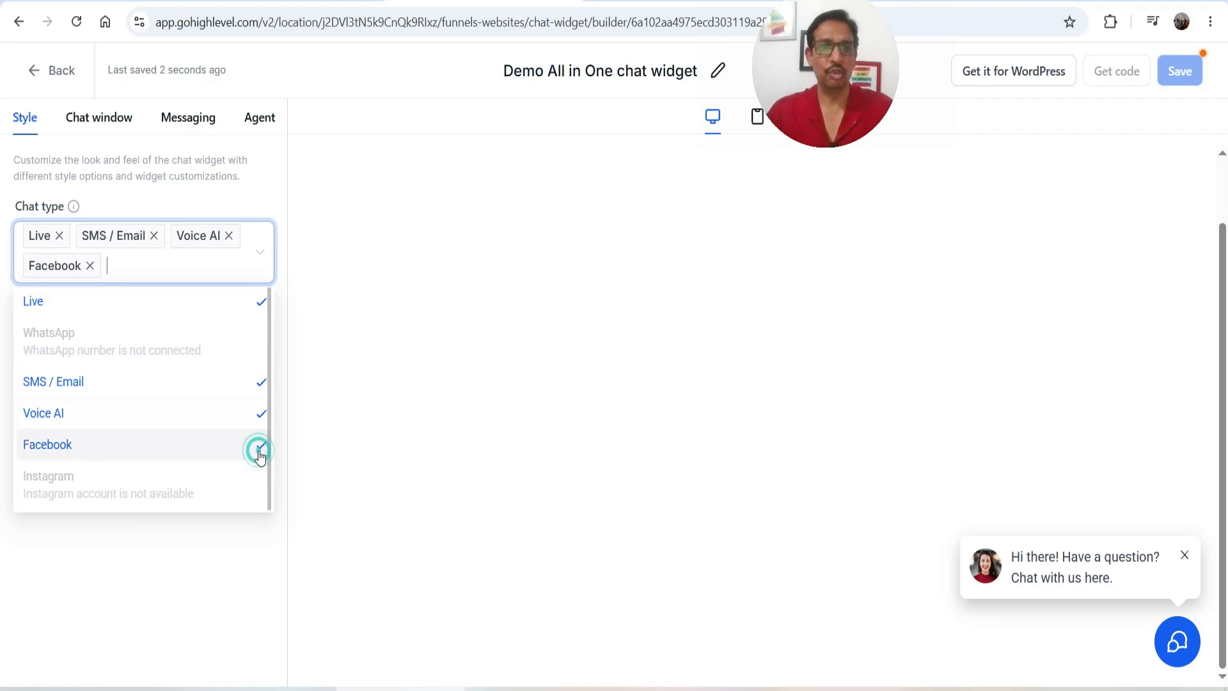
pyautogui.click(431, 446)
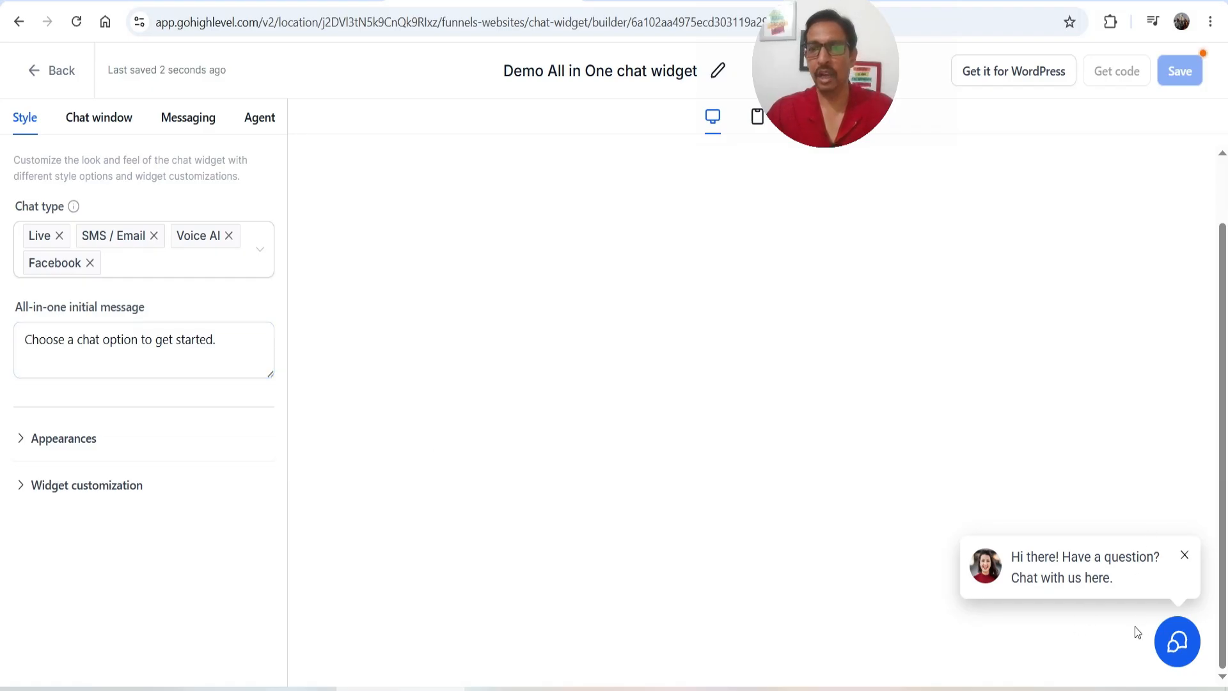
# Open the preview chat window and select the widget's initial message text
pyautogui.click(1175, 640)
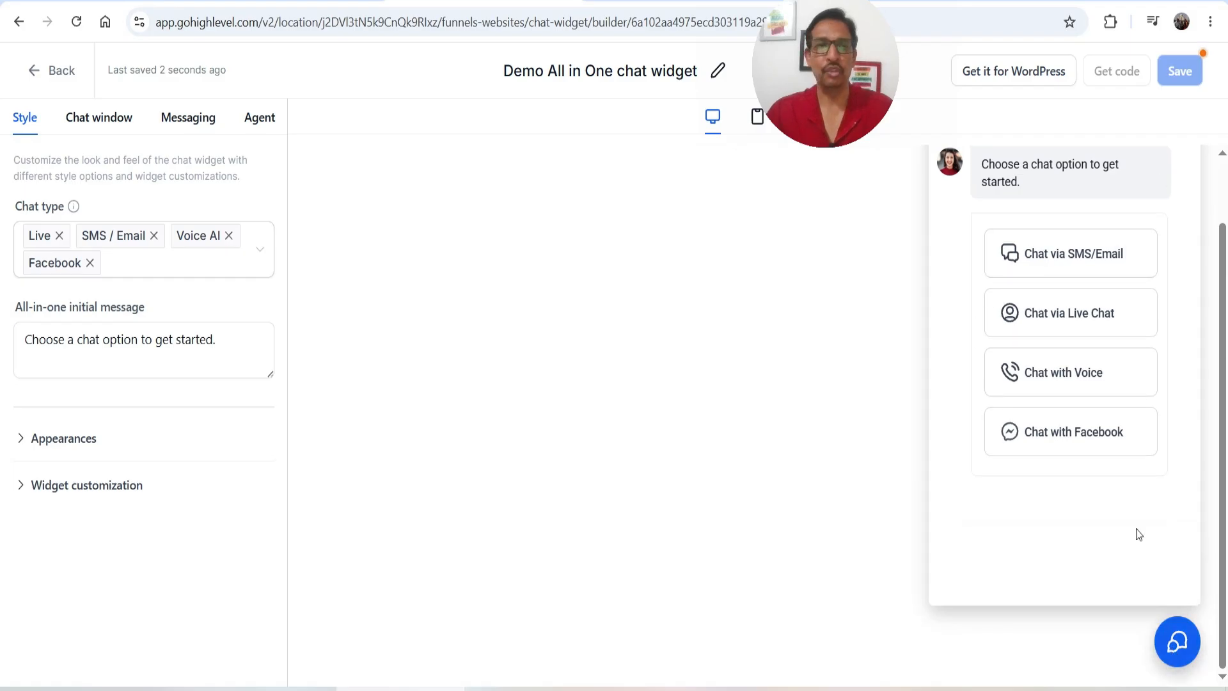
pyautogui.moveTo(1036, 182); pyautogui.dragTo(973, 163)
pyautogui.click(1026, 192)
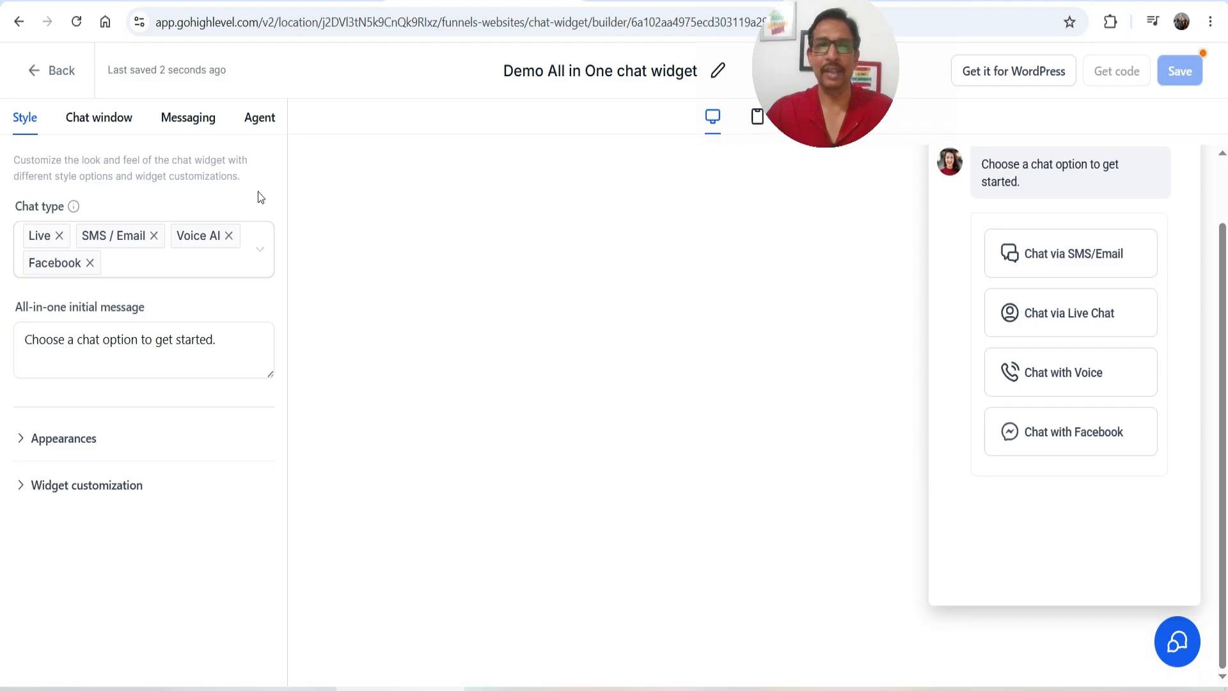
pyautogui.click(65, 340)
pyautogui.tripleClick(65, 340)
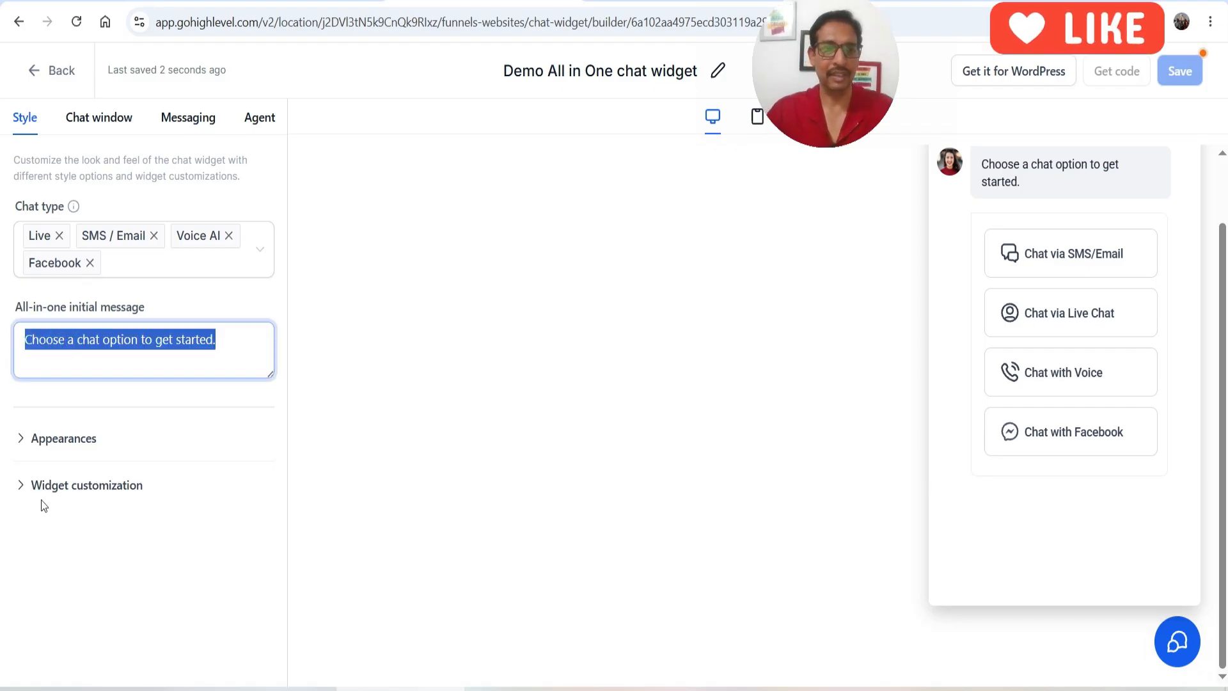
# Under Appearances, try the text-only chat prompt style, then keep the avatar prompt style
pyautogui.click(63, 438)
pyautogui.scroll(-3, 167, 324)
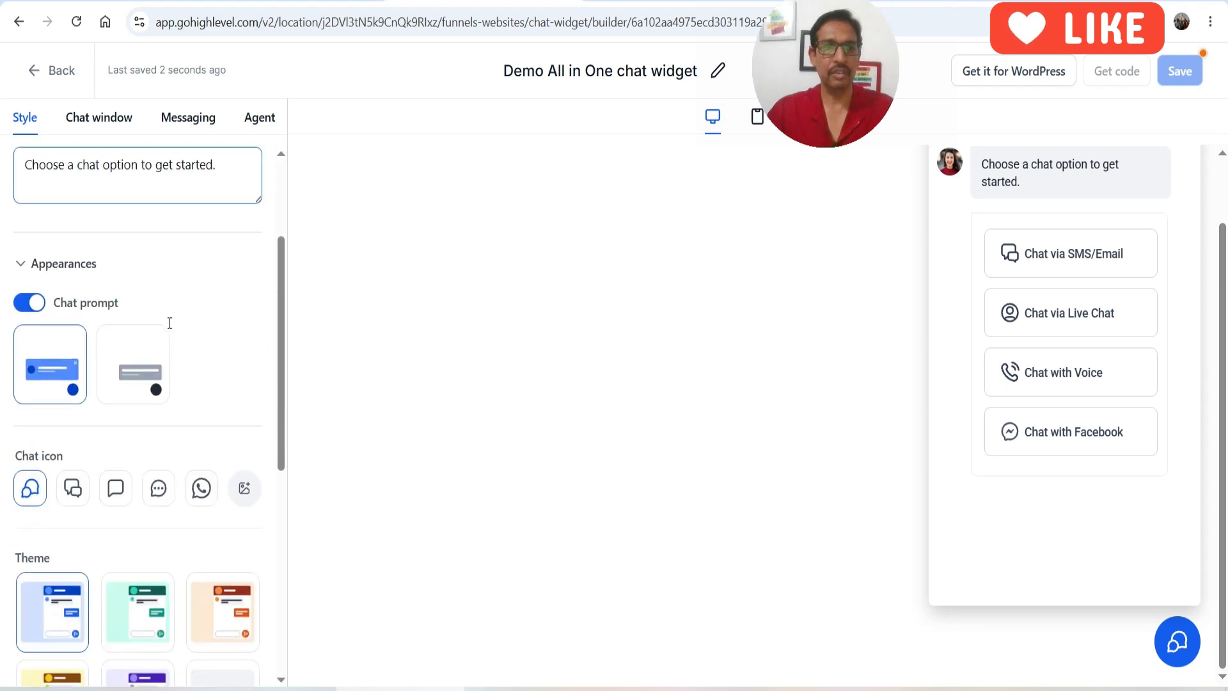
pyautogui.click(70, 388)
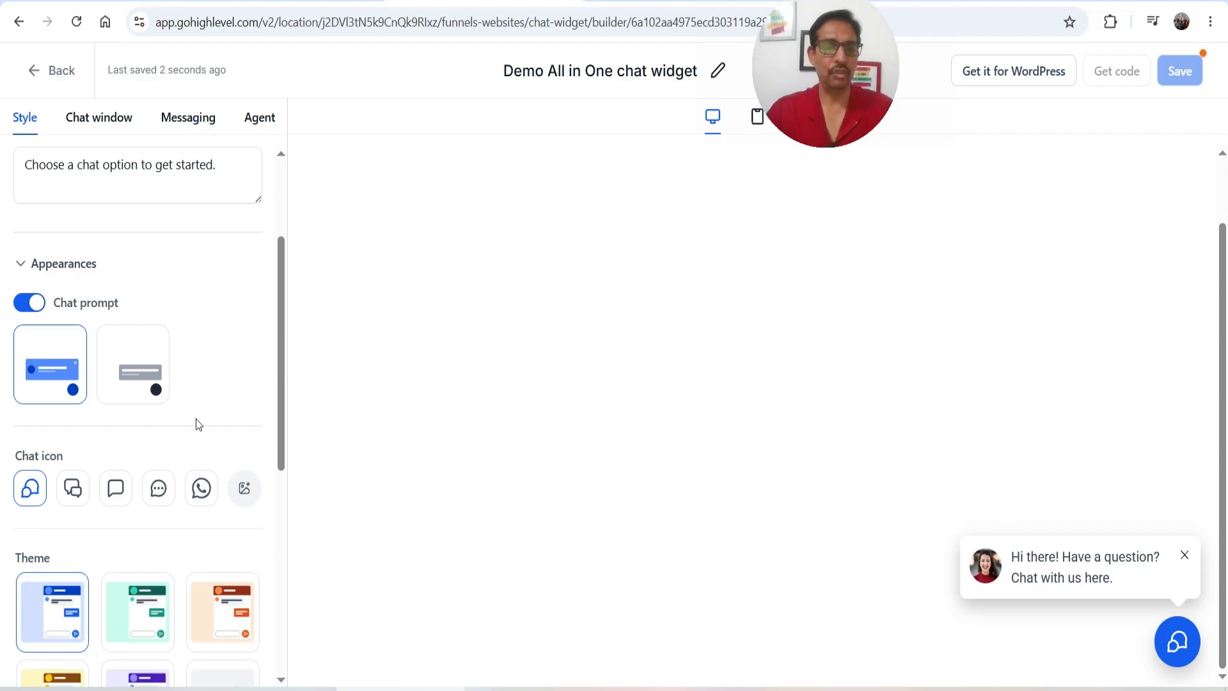
pyautogui.click(142, 370)
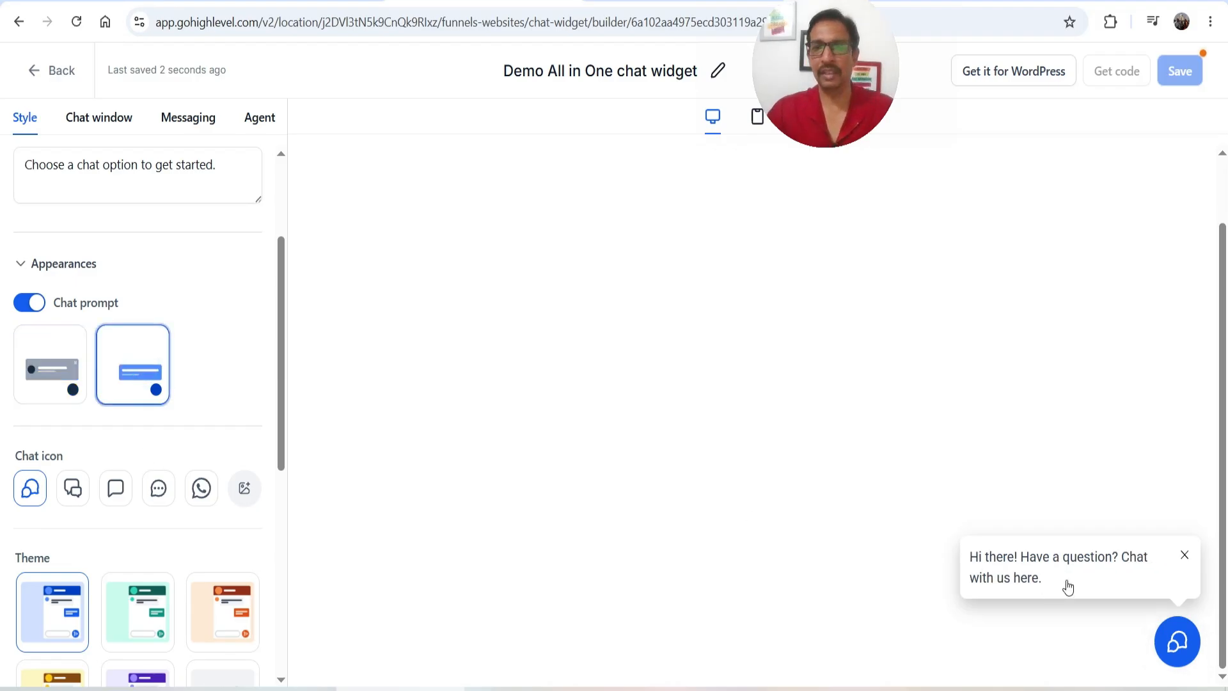
pyautogui.click(57, 360)
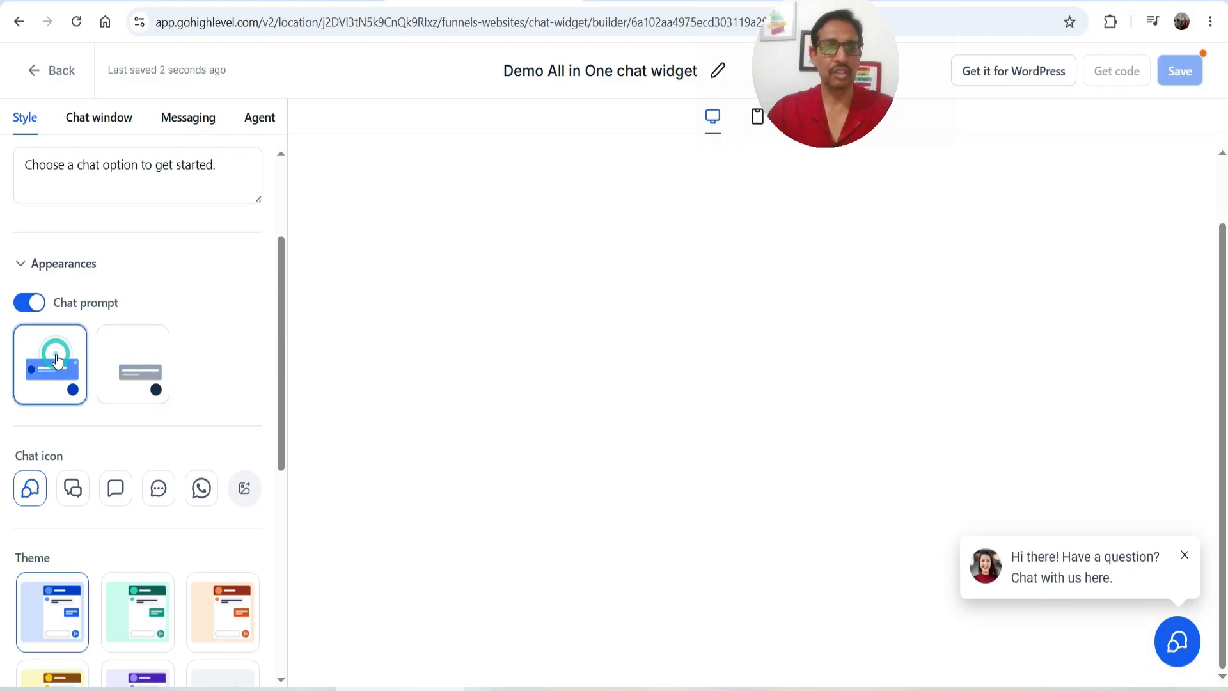
# Try the speech-bubble and WhatsApp-style launcher icons, then restore the original icon
pyautogui.scroll(-2, 179, 352)
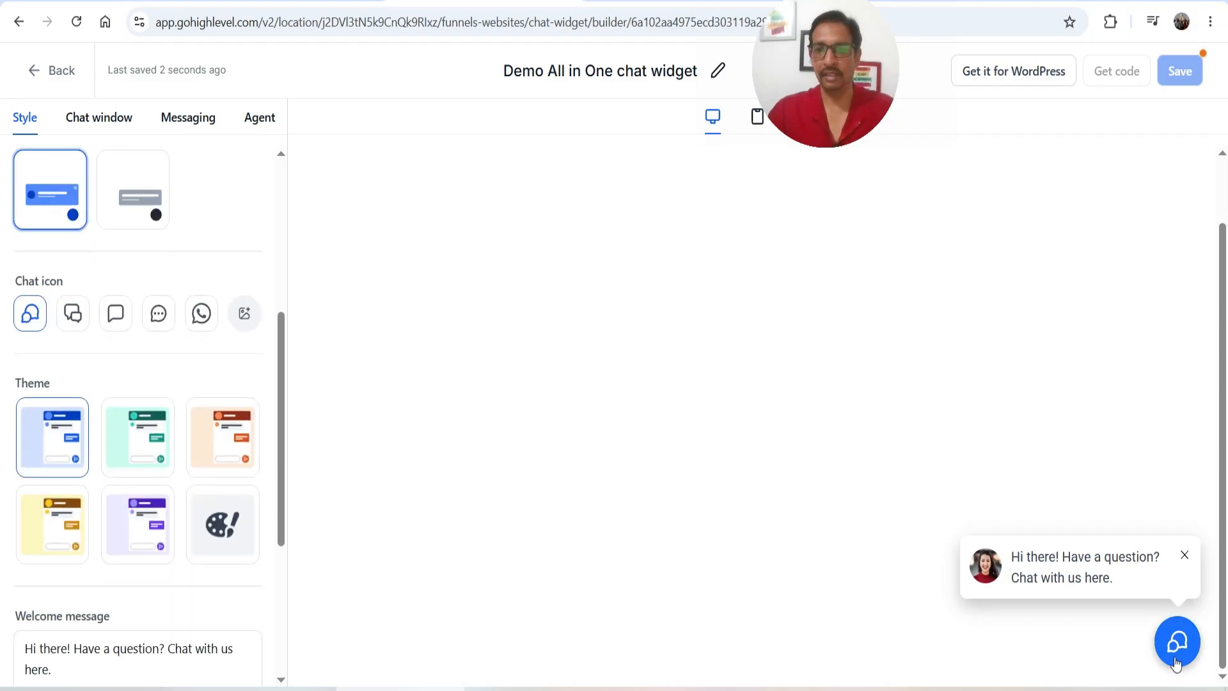
pyautogui.click(73, 313)
pyautogui.click(117, 319)
pyautogui.click(201, 319)
pyautogui.click(117, 320)
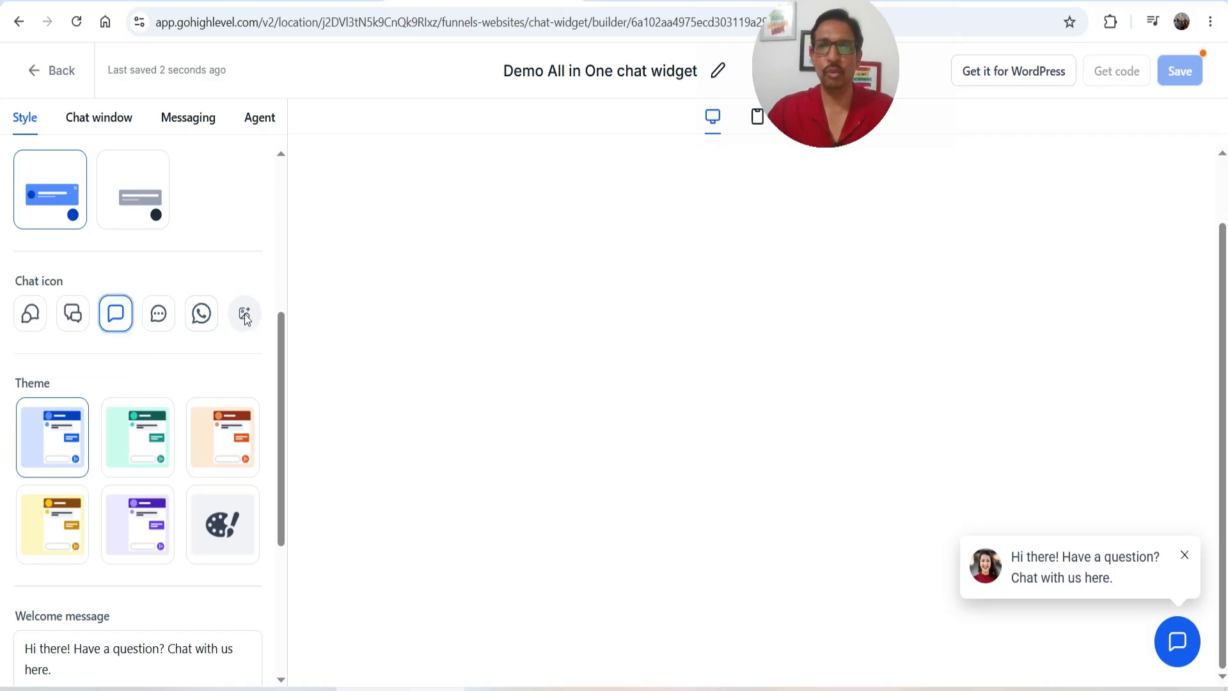
pyautogui.click(29, 316)
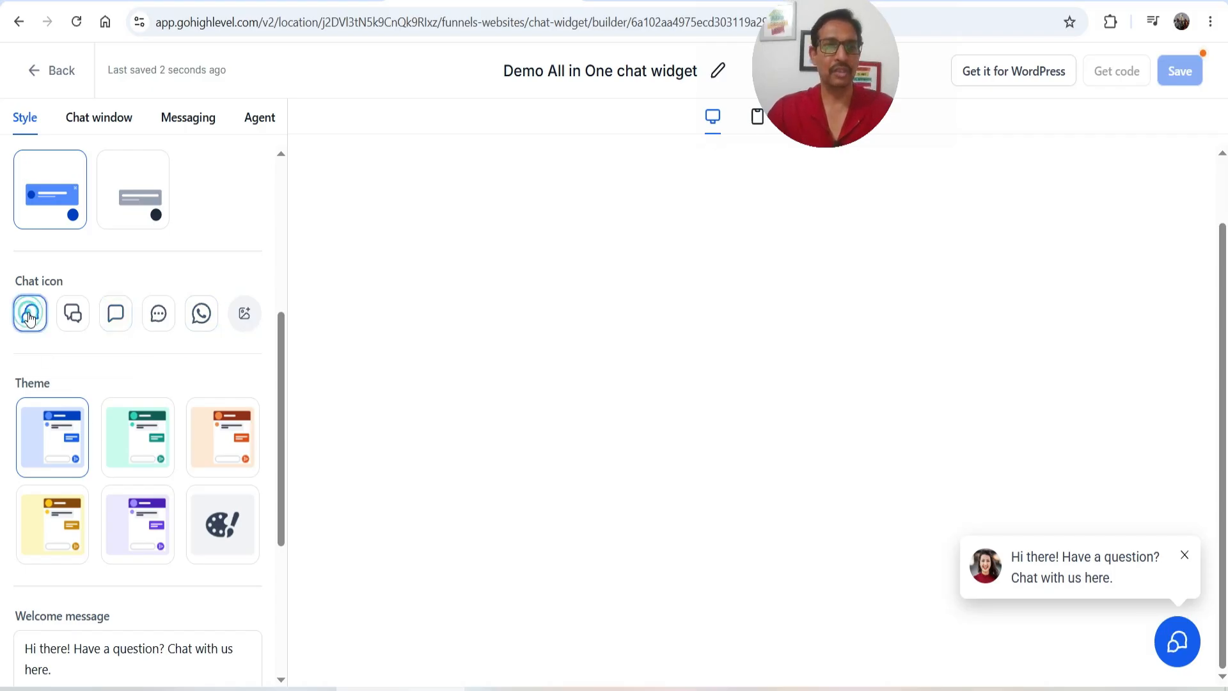
# Apply the green theme and preview it on the SMS/Email chat form
pyautogui.scroll(-3, 51, 287)
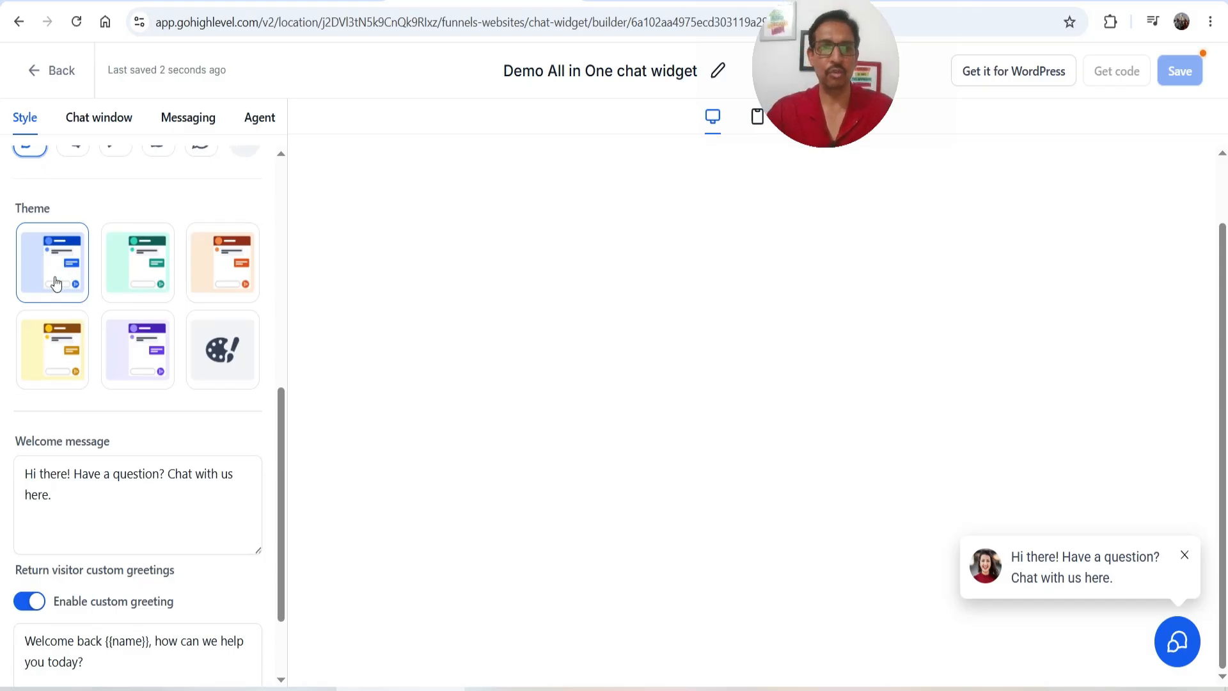
pyautogui.click(147, 277)
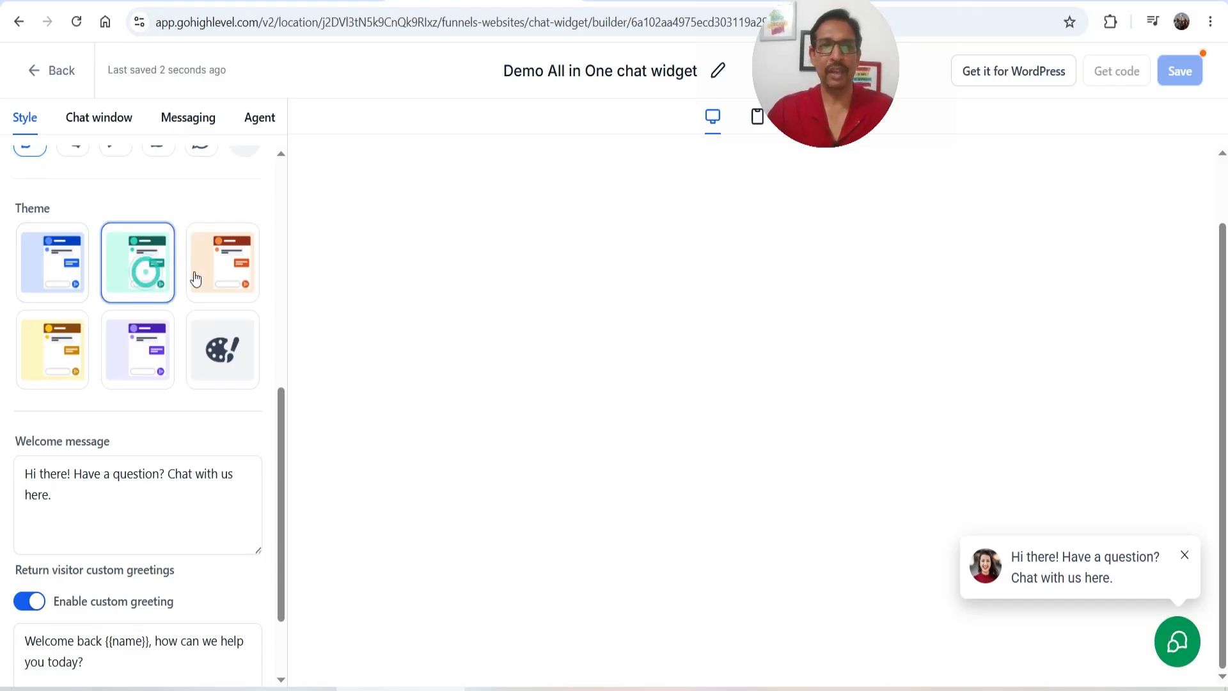
pyautogui.click(1193, 641)
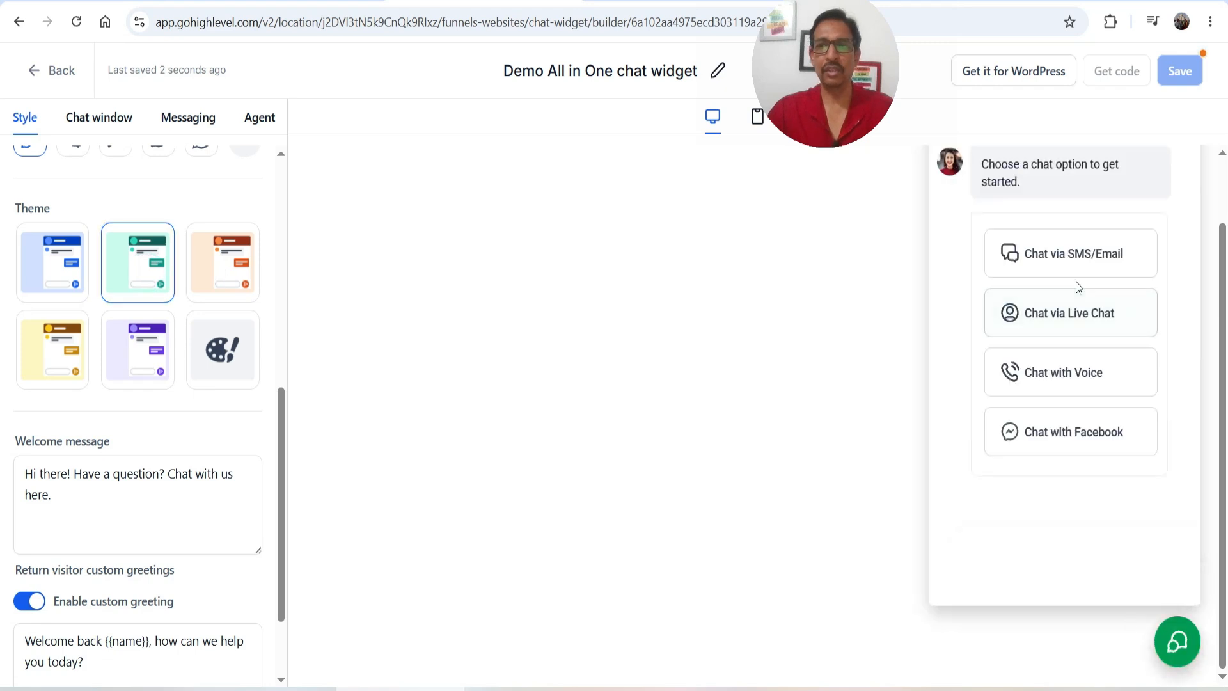
pyautogui.click(1091, 247)
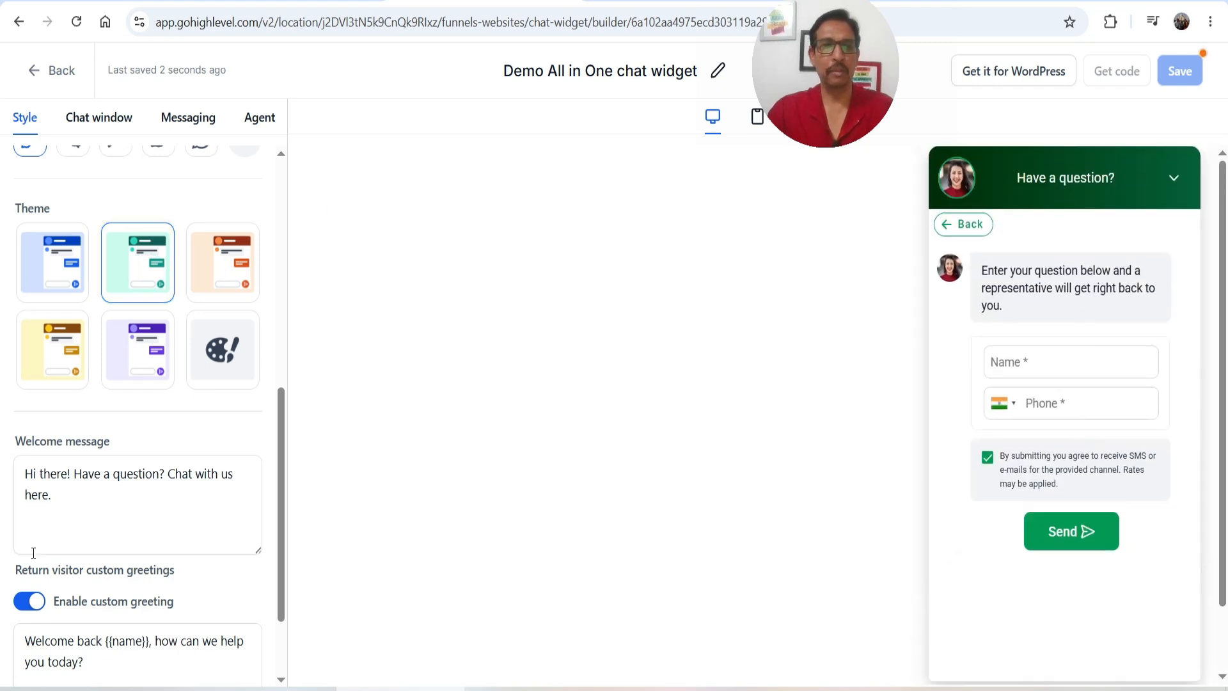
pyautogui.click(241, 267)
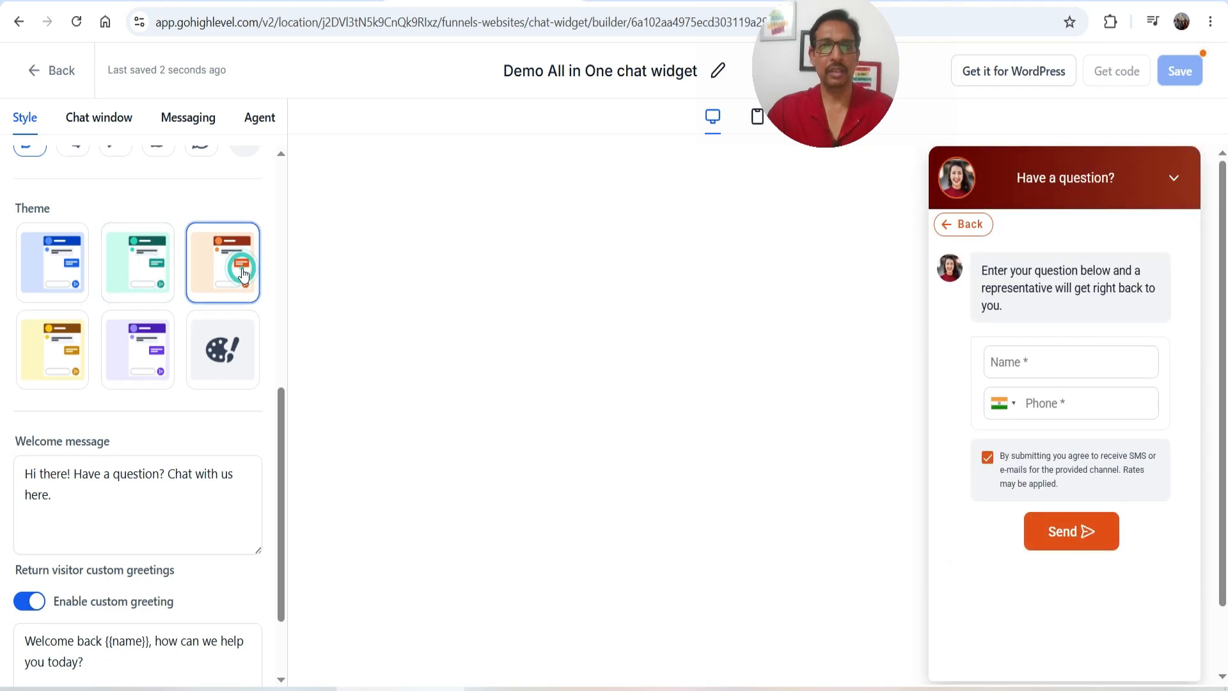
pyautogui.click(68, 356)
pyautogui.click(125, 359)
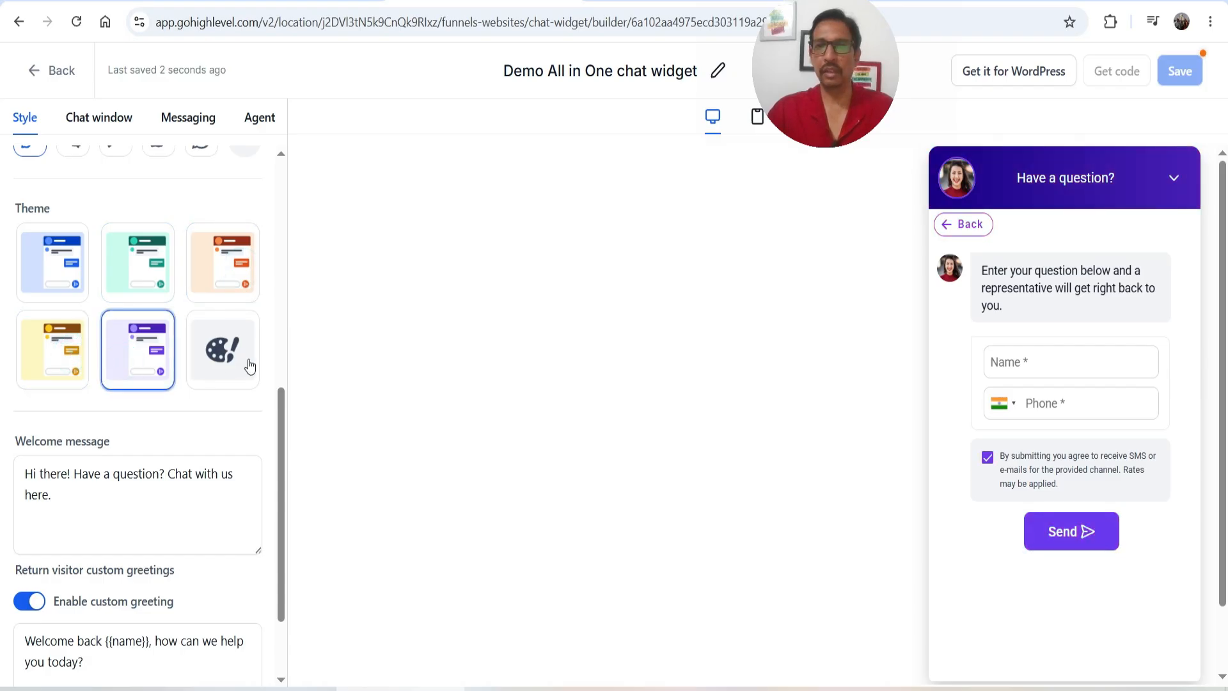
pyautogui.click(228, 361)
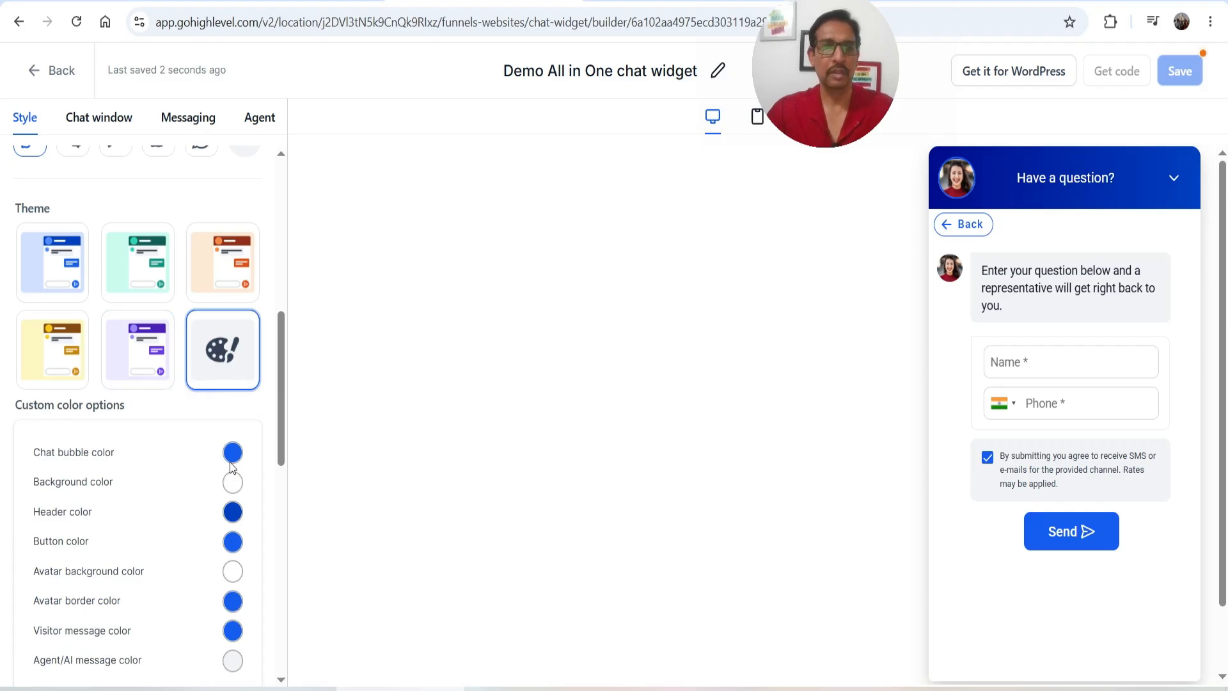
pyautogui.click(141, 286)
pyautogui.scroll(-2, 99, 383)
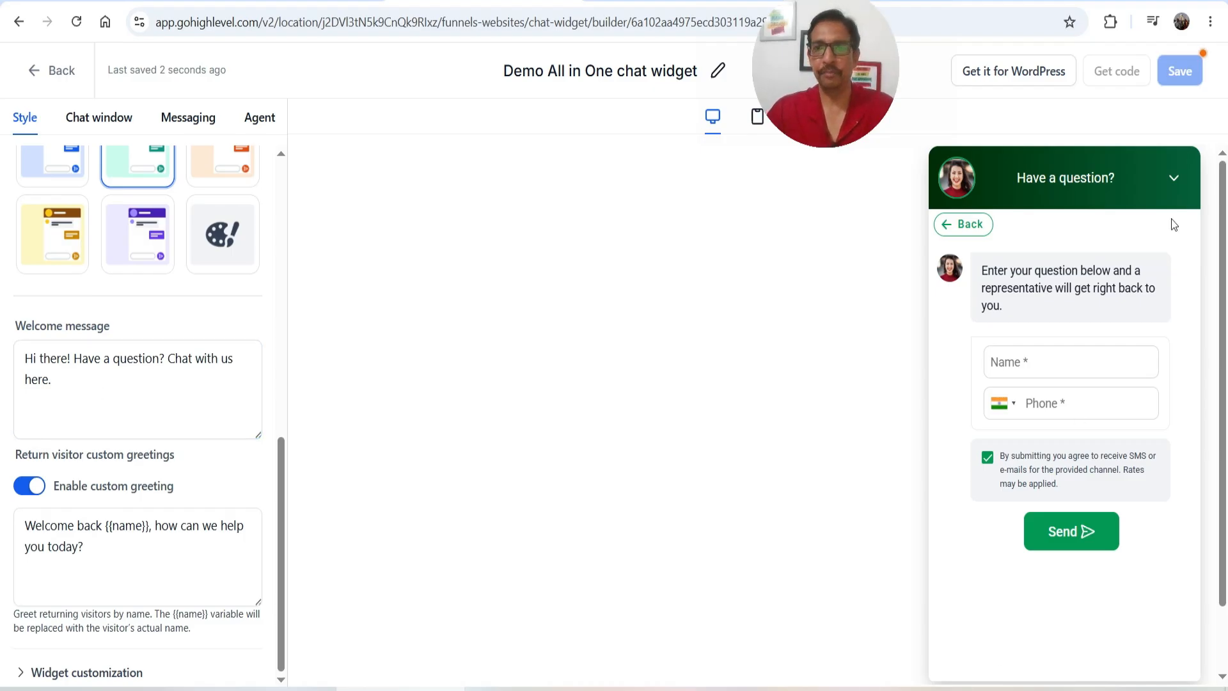
# Collapse the preview to its greeting bubble, edit the welcome message, and expand Widget customization
pyautogui.click(1175, 179)
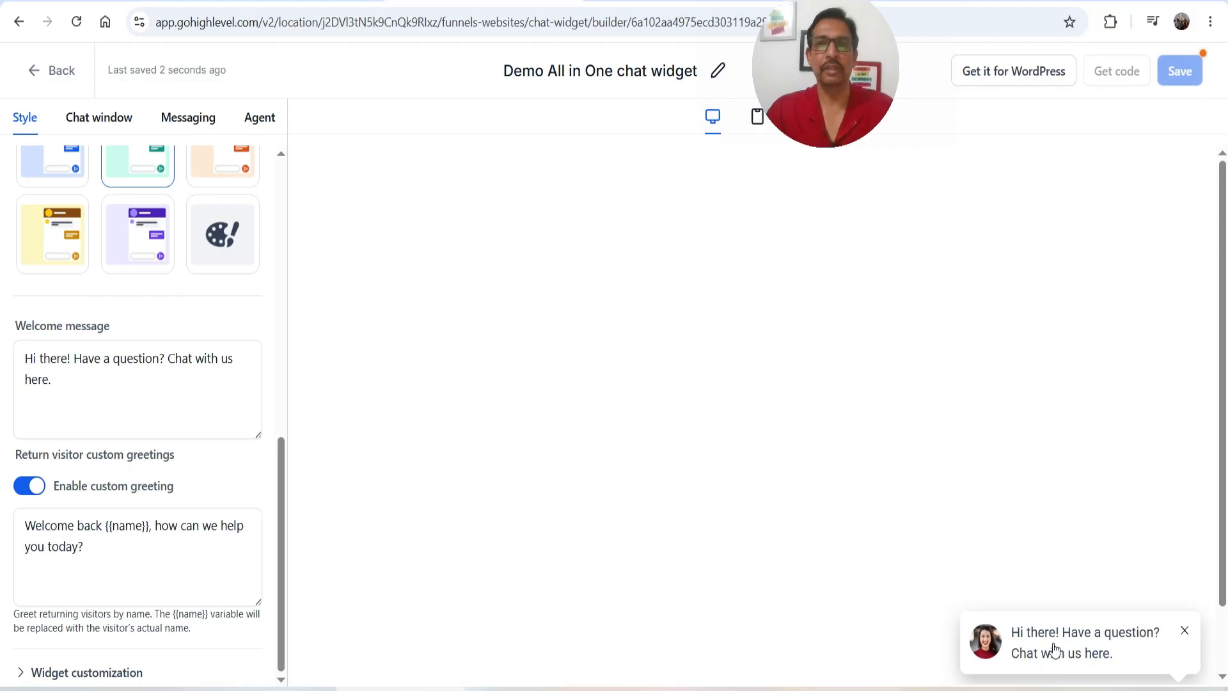
pyautogui.click(212, 437)
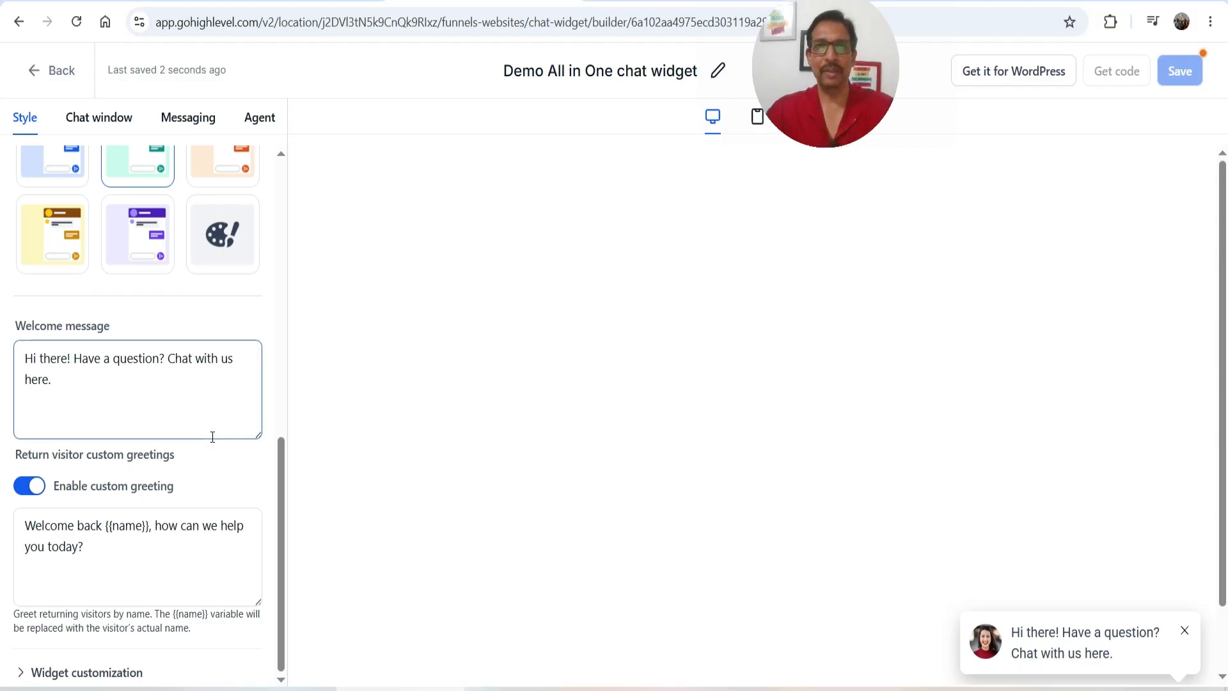
pyautogui.click(180, 403)
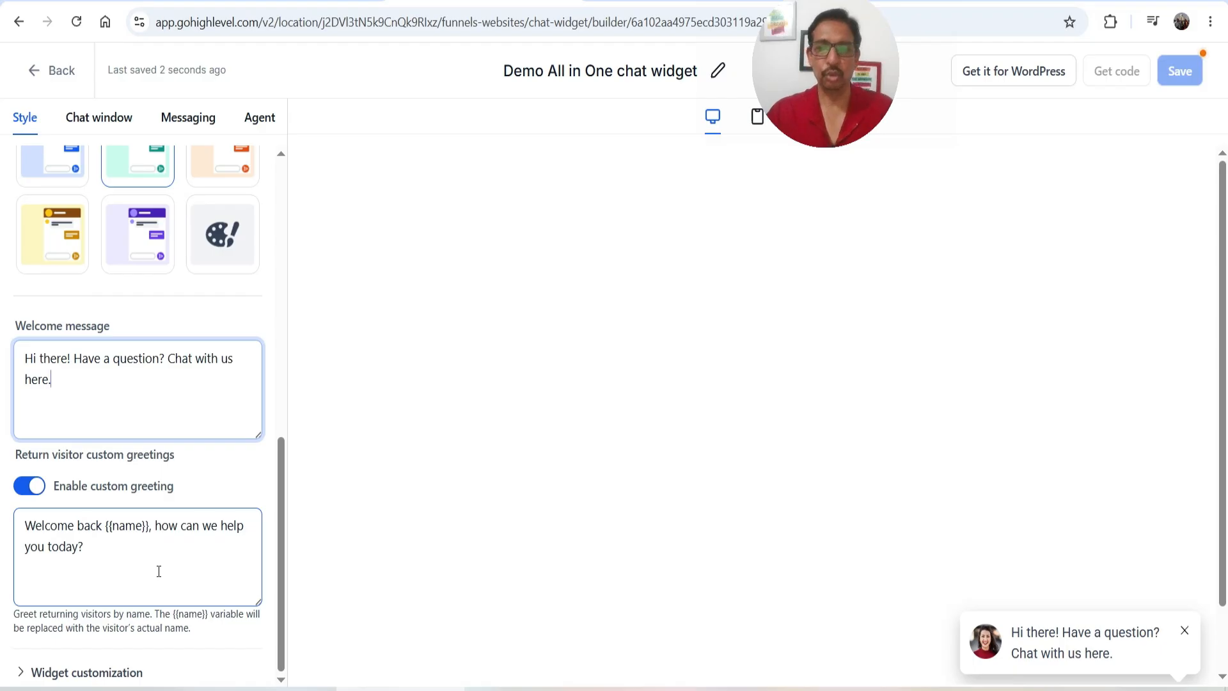
pyautogui.click(109, 674)
# Try bottom-left and top-left widget positions, then keep the widget bottom-right
pyautogui.scroll(-1, 142, 472)
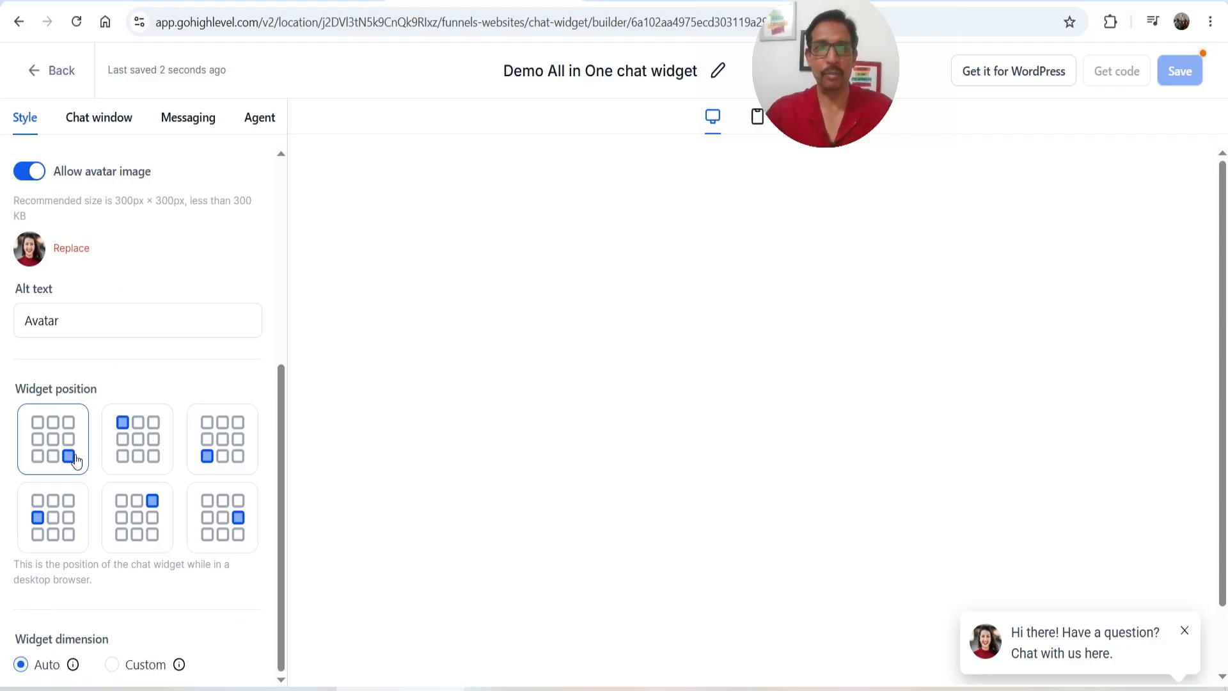
pyautogui.click(213, 460)
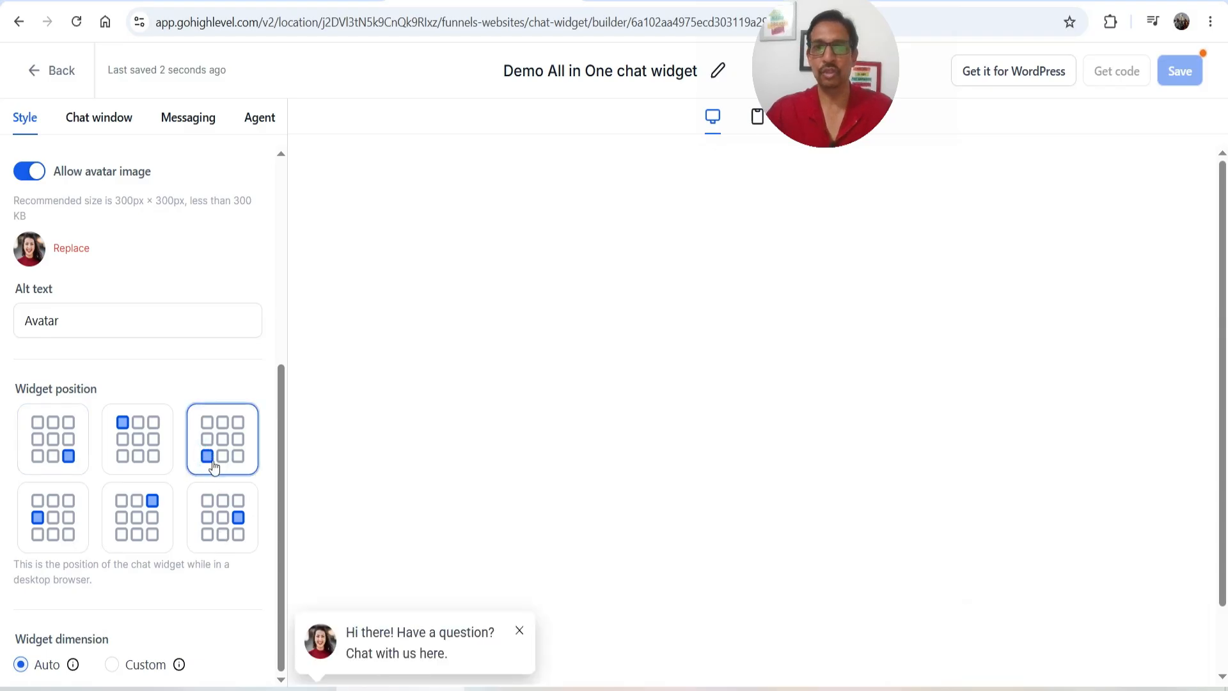
pyautogui.click(155, 455)
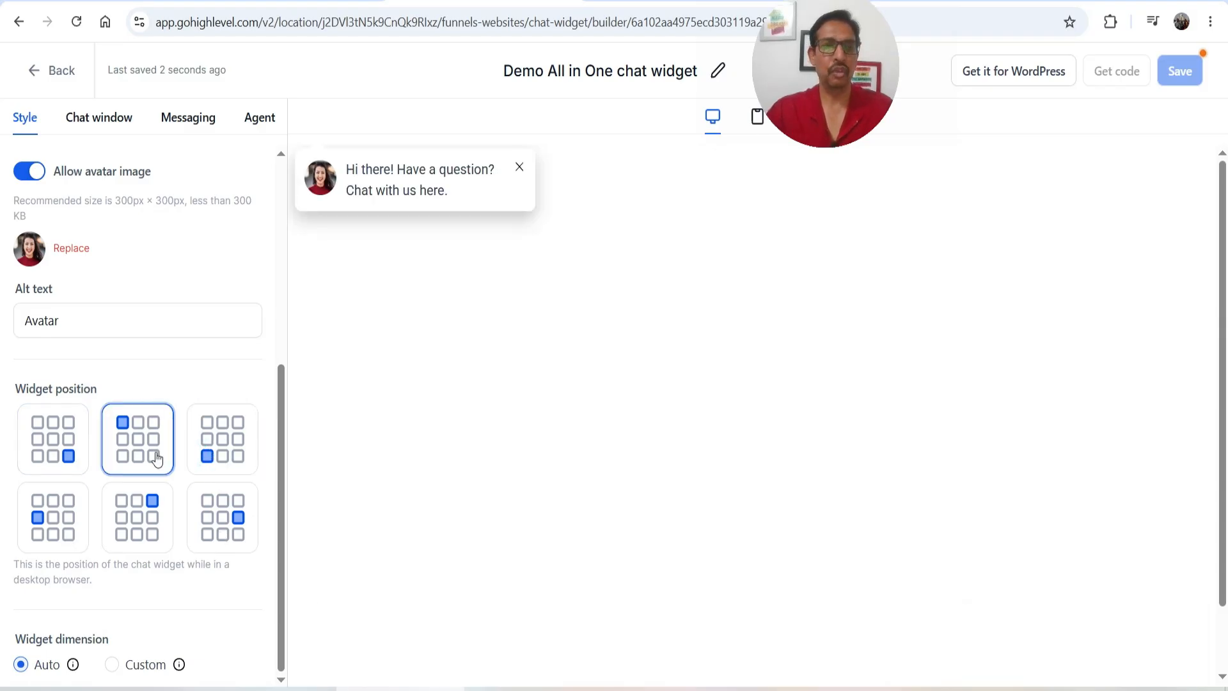
pyautogui.click(41, 446)
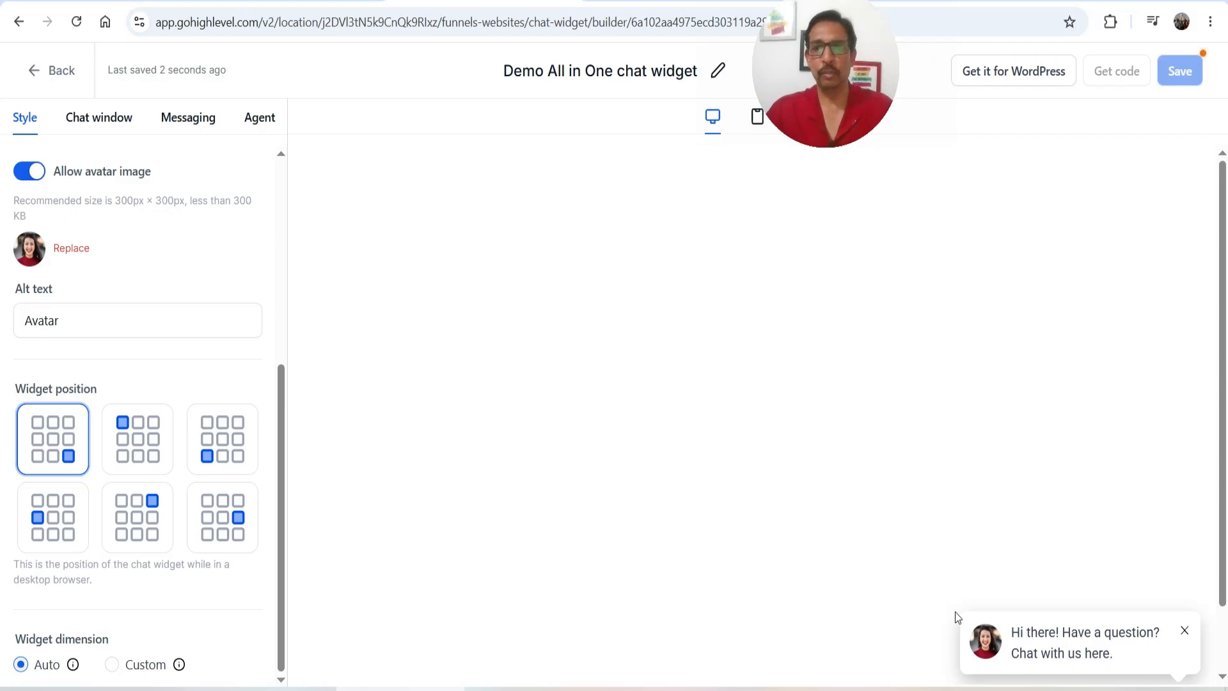
# Set the widget dimension to Custom at 340 px wide by 625 px high
pyautogui.click(79, 316)
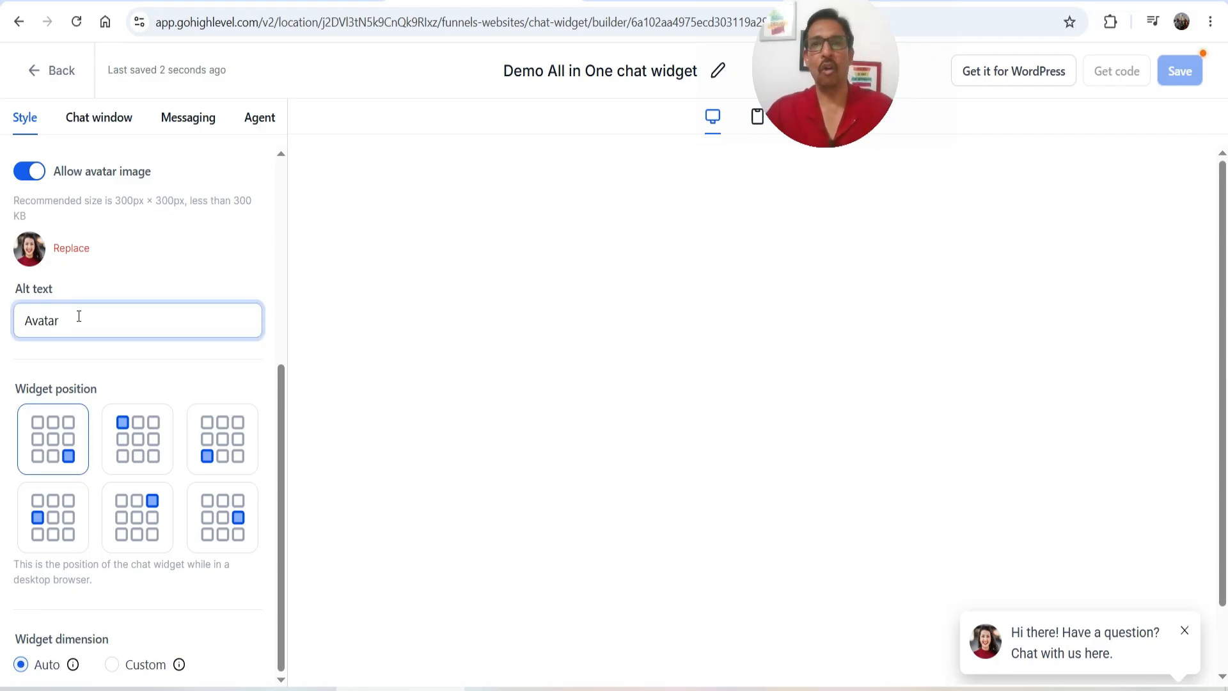
pyautogui.click(77, 325)
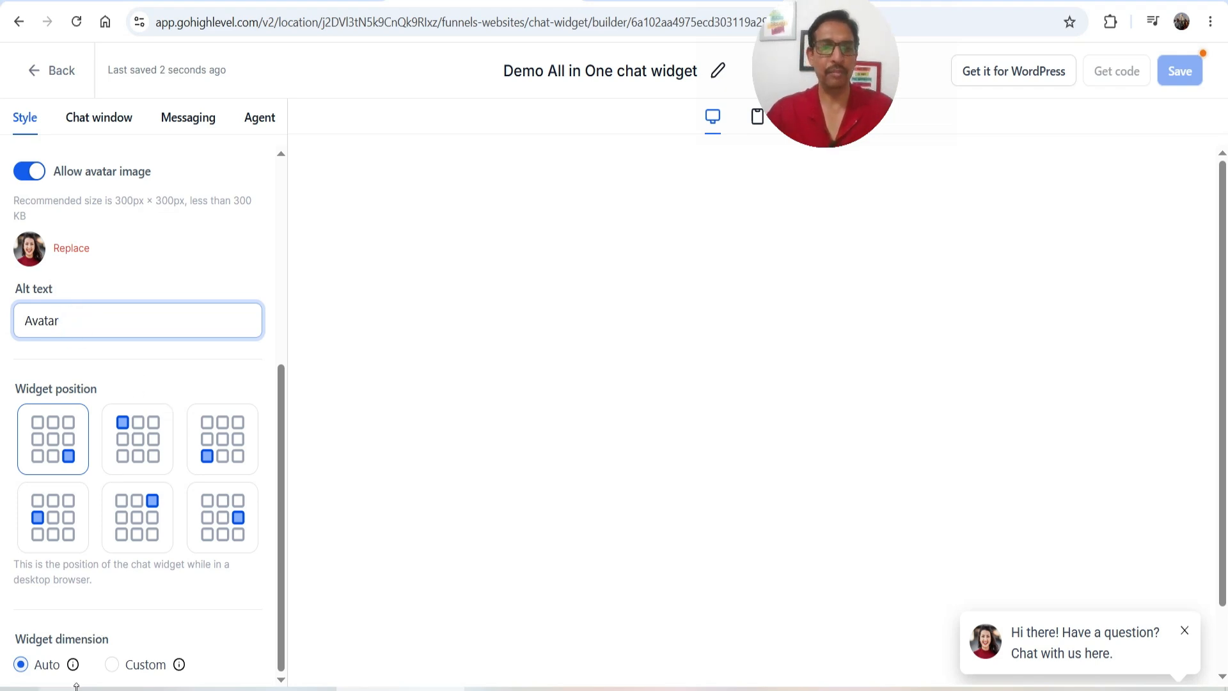
pyautogui.click(146, 673)
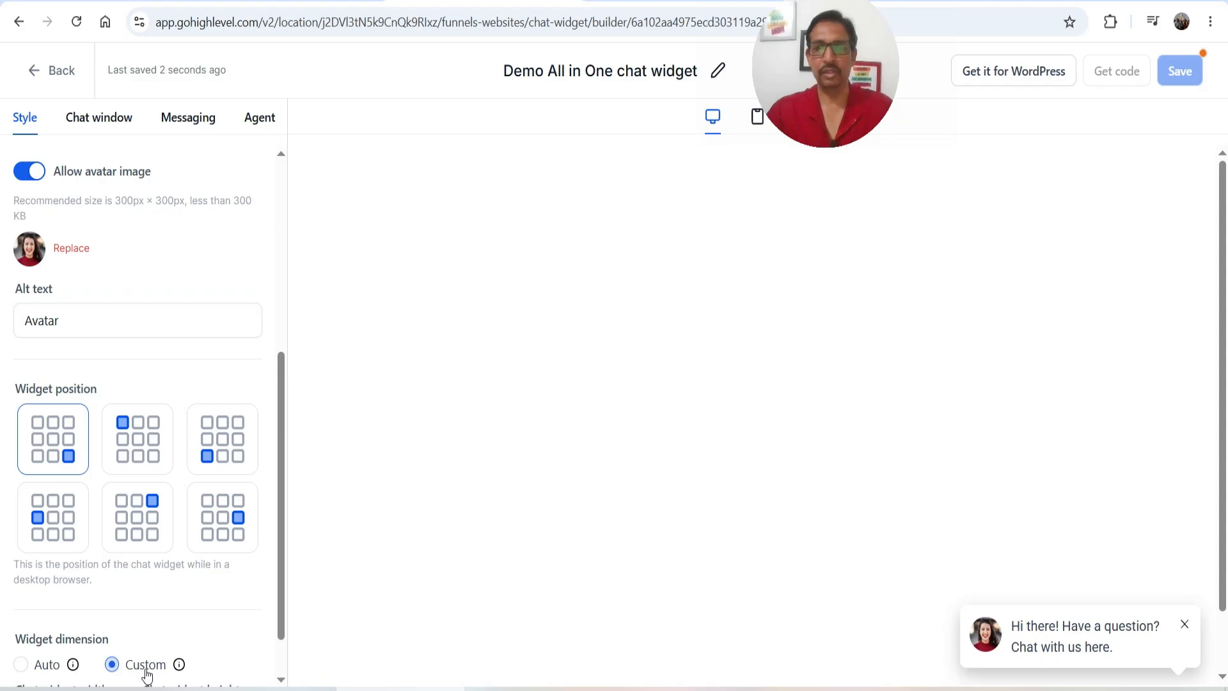
pyautogui.scroll(-1, 203, 590)
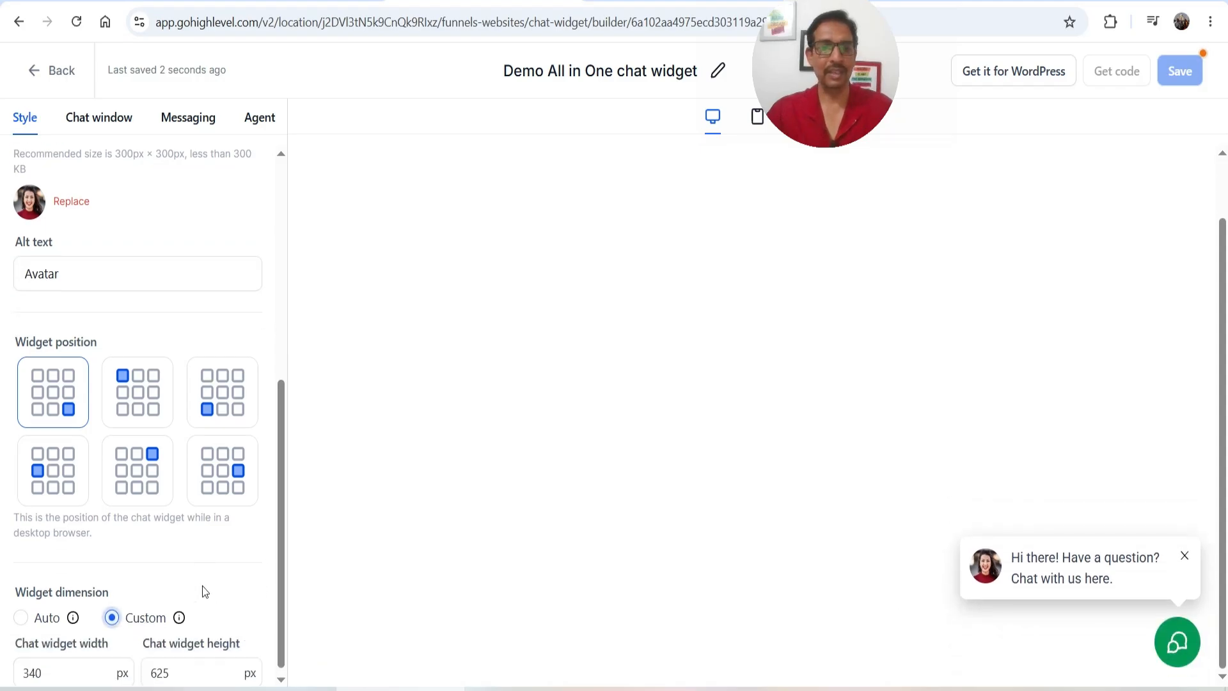
pyautogui.click(56, 661)
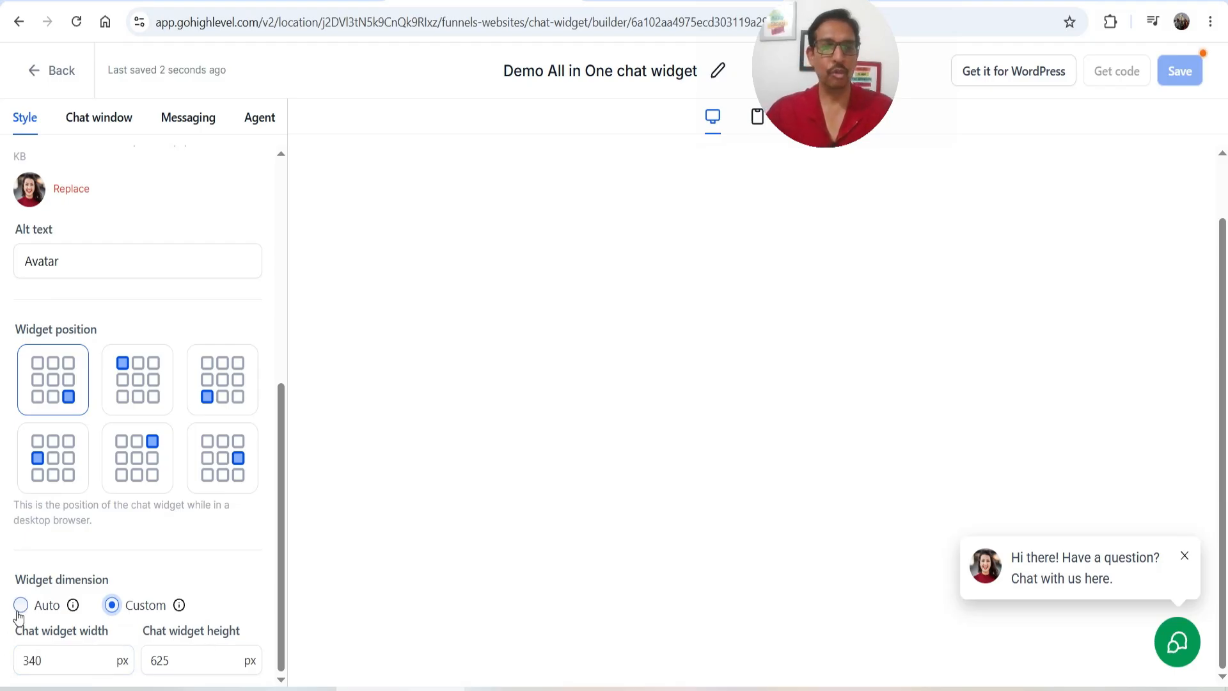
pyautogui.scroll(1, 23, 609)
pyautogui.scroll(6, 157, 515)
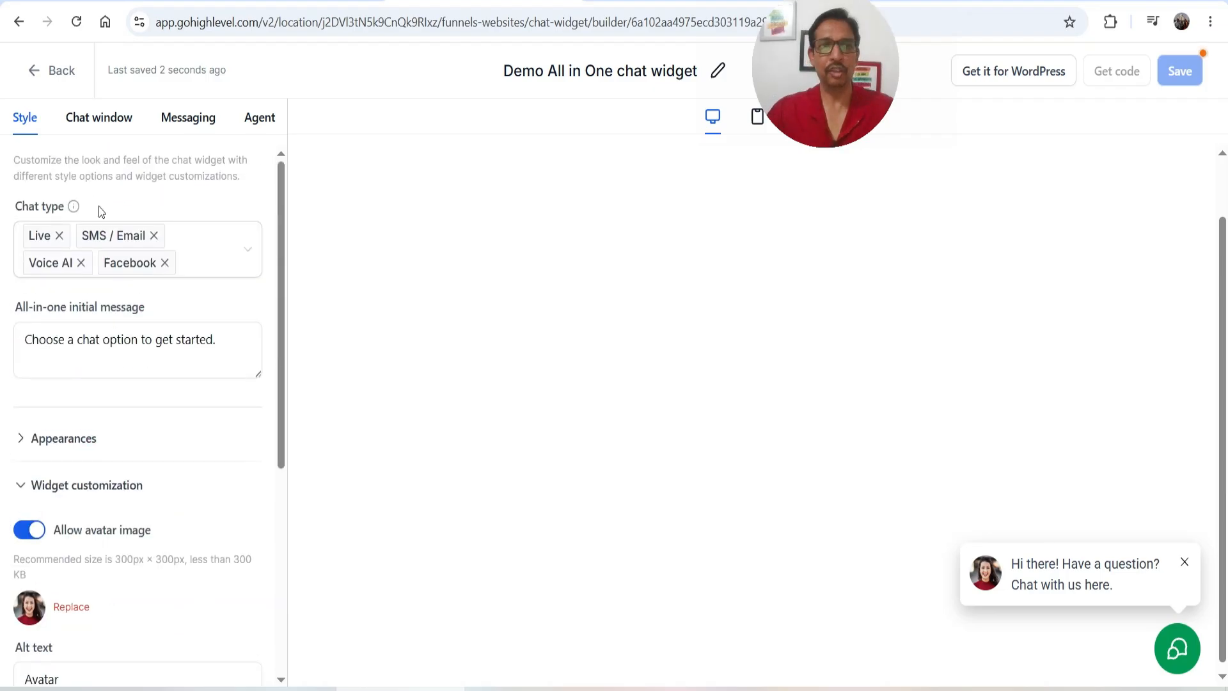
# Open Chat window settings and expand Title & intro to the 'Have a question?' title
pyautogui.click(103, 124)
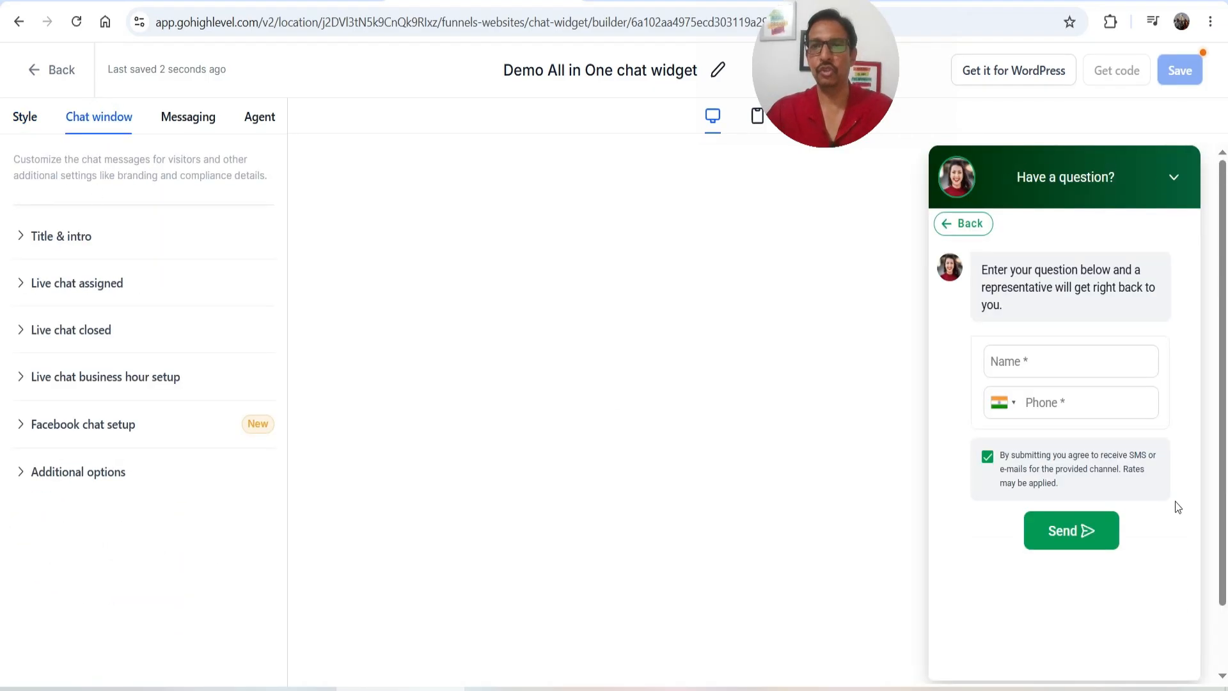
pyautogui.click(57, 237)
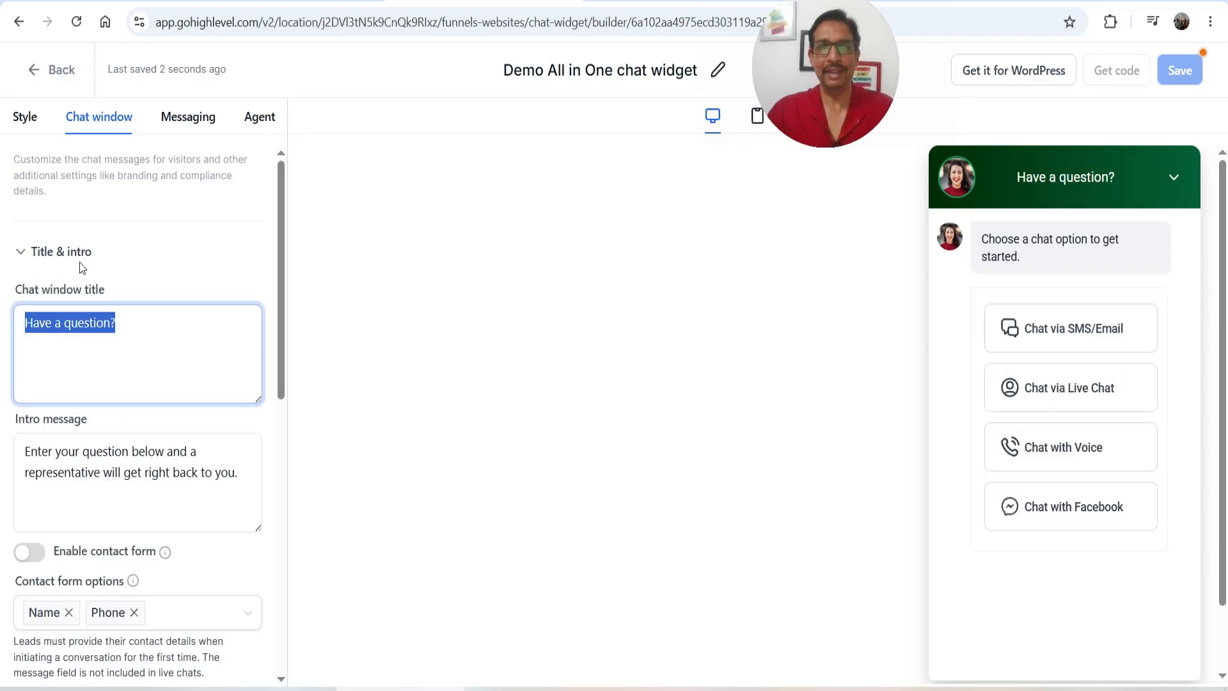
pyautogui.click(131, 323)
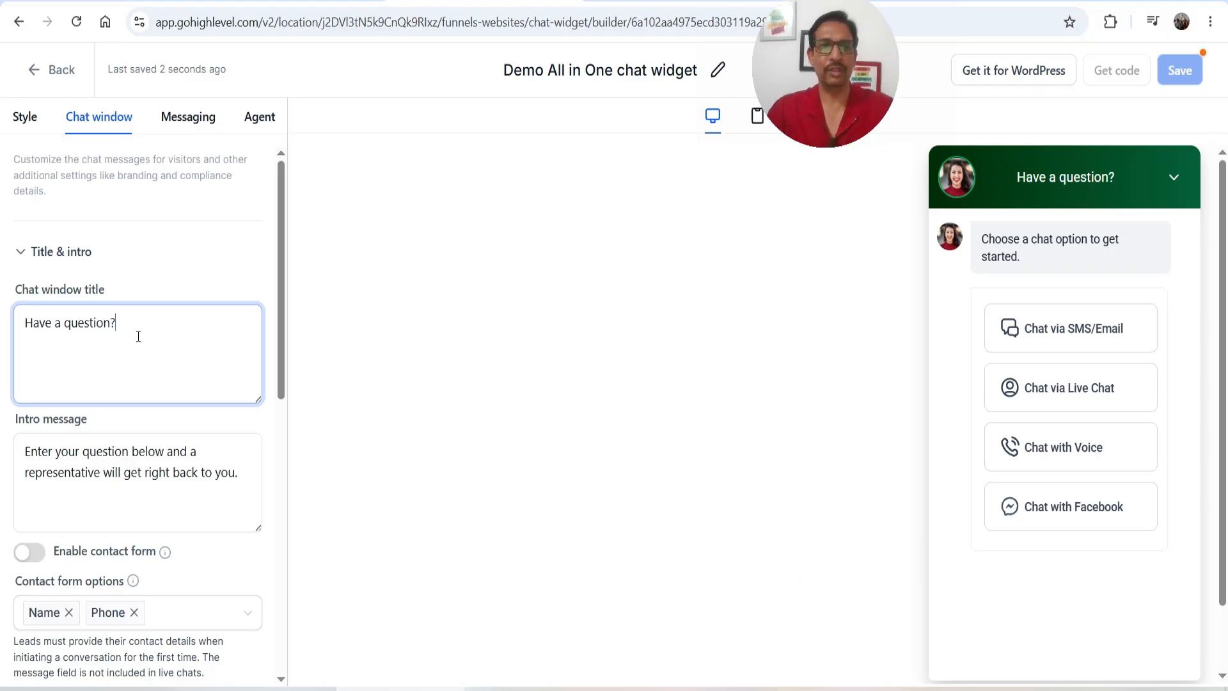
pyautogui.scroll(-1, 138, 337)
pyautogui.moveTo(69, 364); pyautogui.dragTo(211, 404)
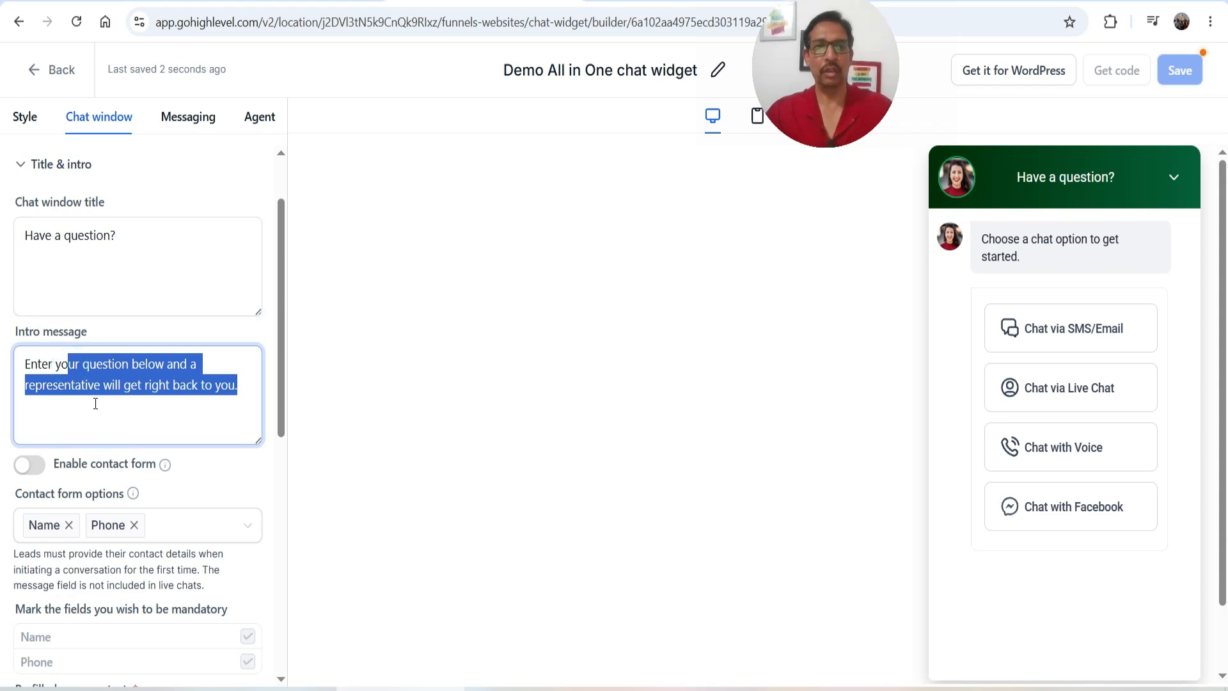
# Preview the SMS/Email option and check the intro message 'I want to know more'
pyautogui.click(1081, 339)
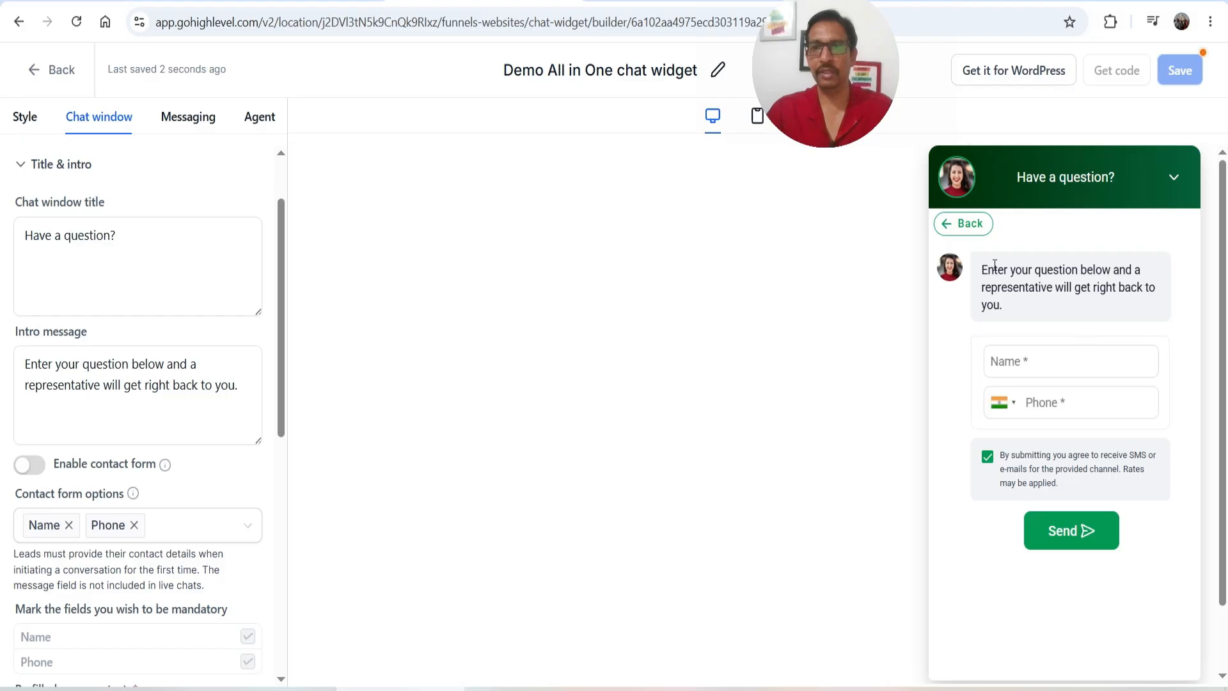
pyautogui.moveTo(984, 275); pyautogui.dragTo(1019, 307)
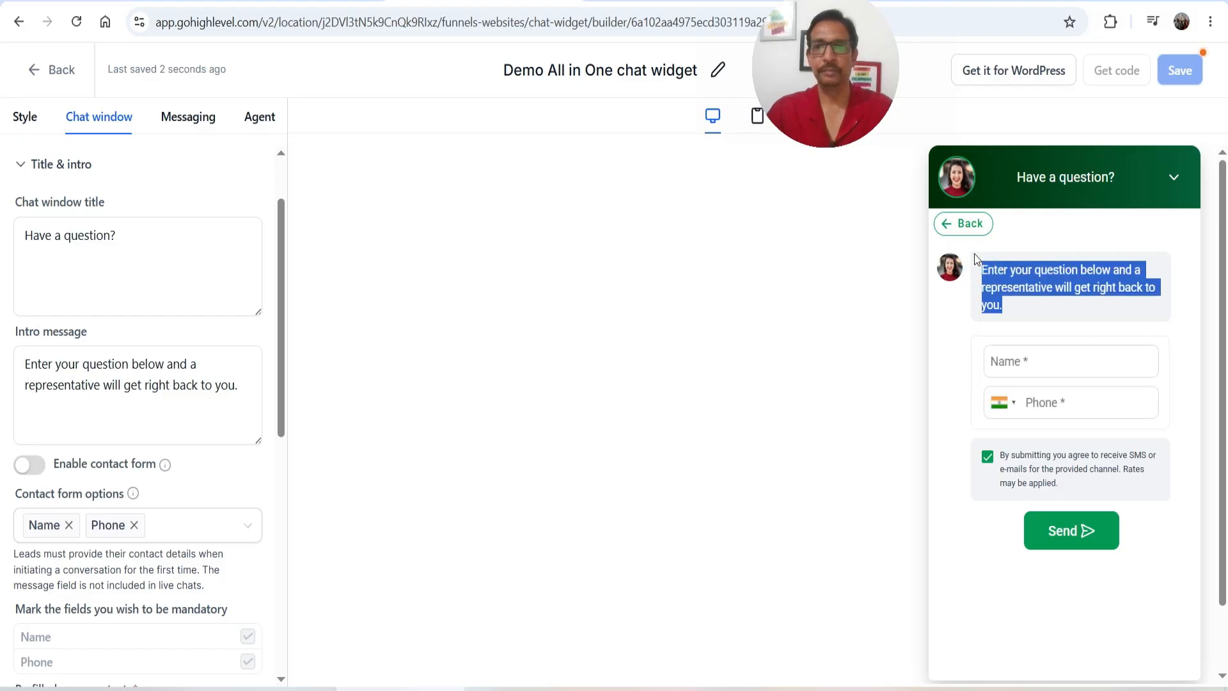
pyautogui.click(966, 234)
pyautogui.click(109, 386)
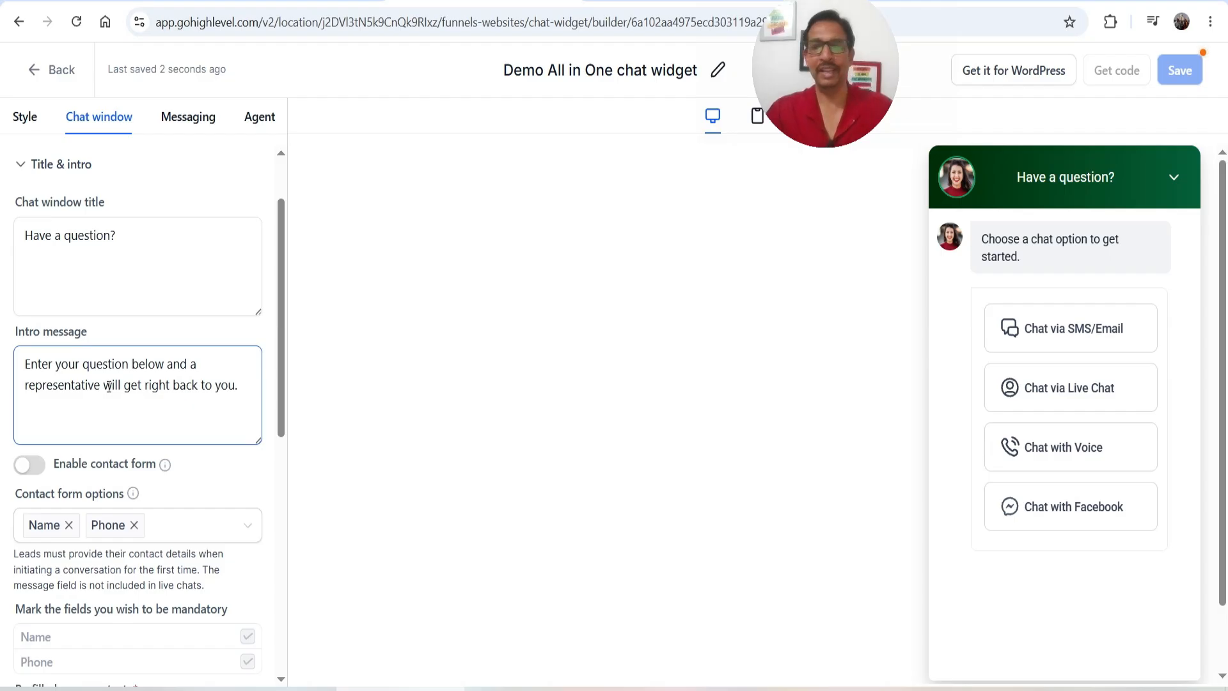
pyautogui.scroll(-1, 109, 375)
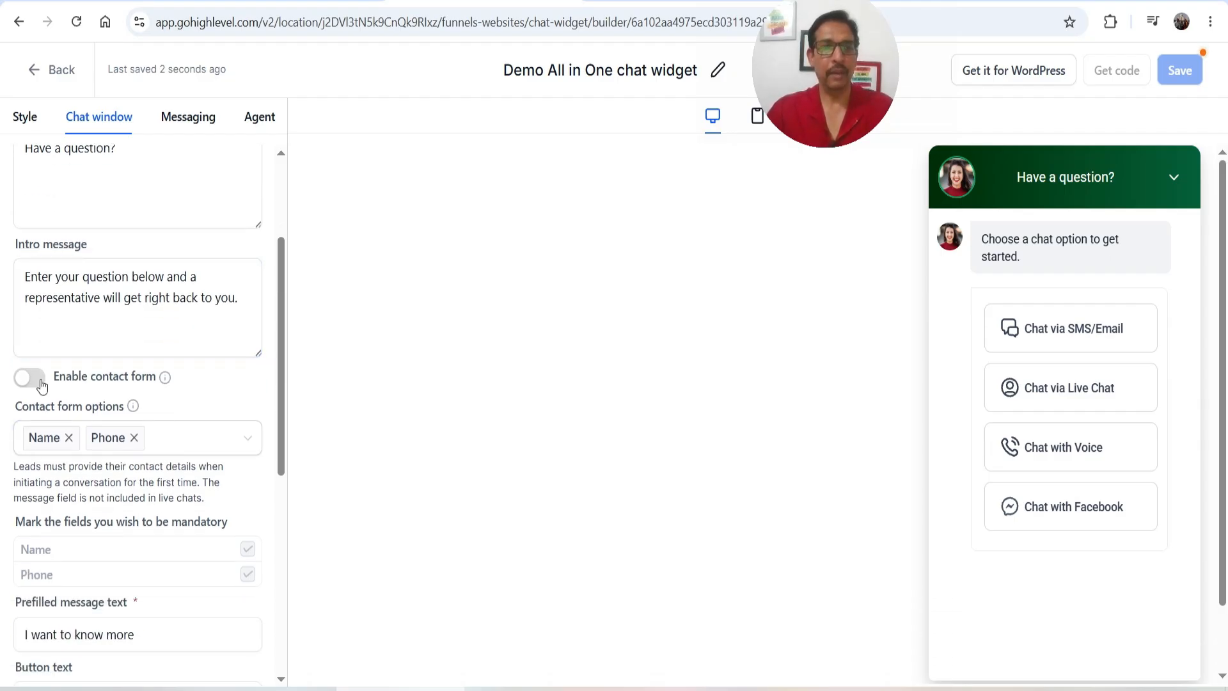
# Enable the contact form and add Email and Message alongside Name and Phone as fields
pyautogui.click(1097, 339)
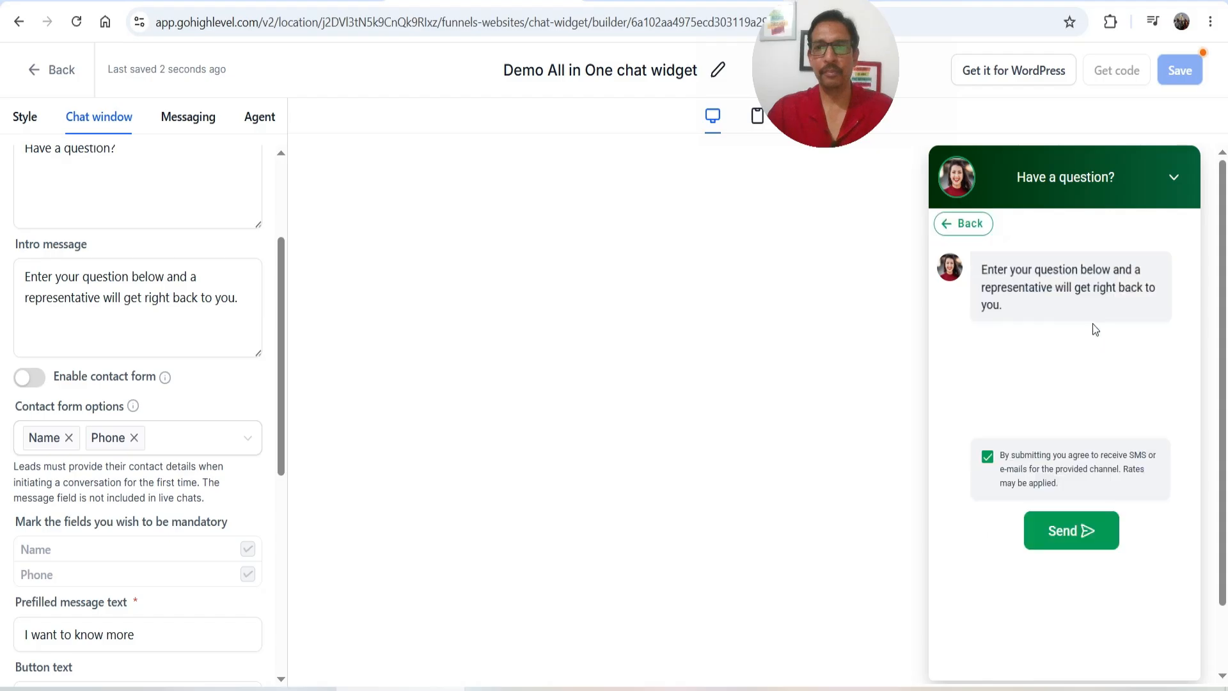
pyautogui.click(29, 378)
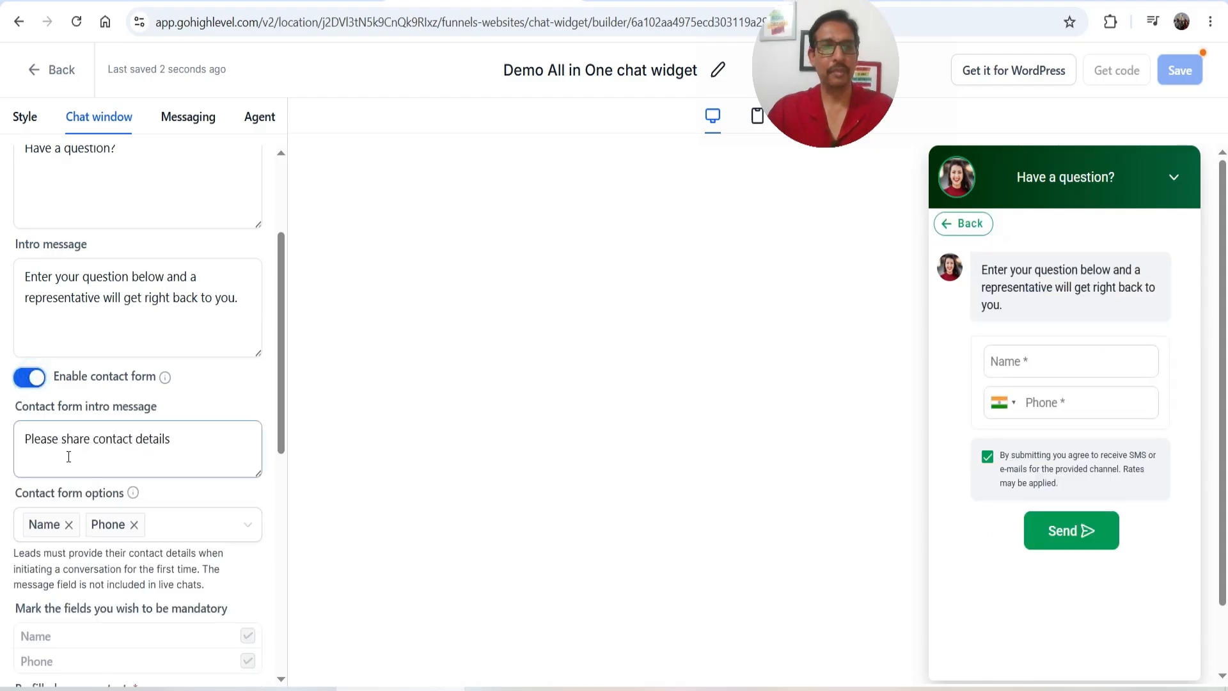
pyautogui.scroll(-2, 198, 455)
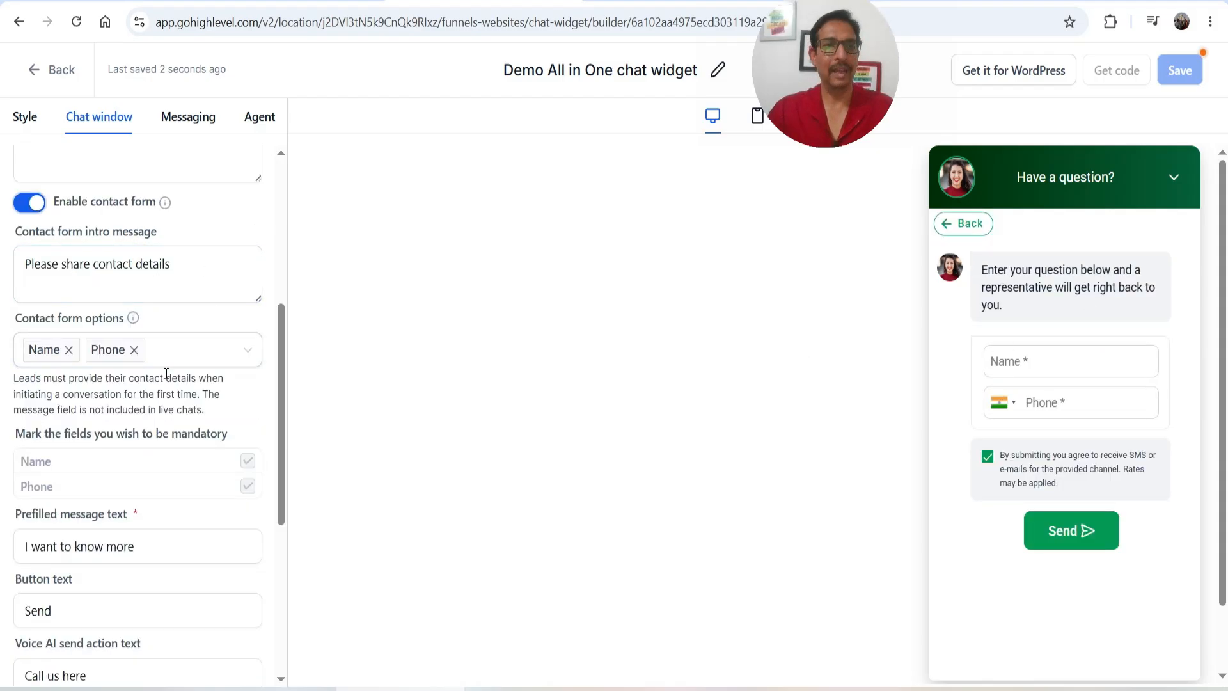
pyautogui.click(29, 202)
pyautogui.click(30, 203)
pyautogui.click(170, 356)
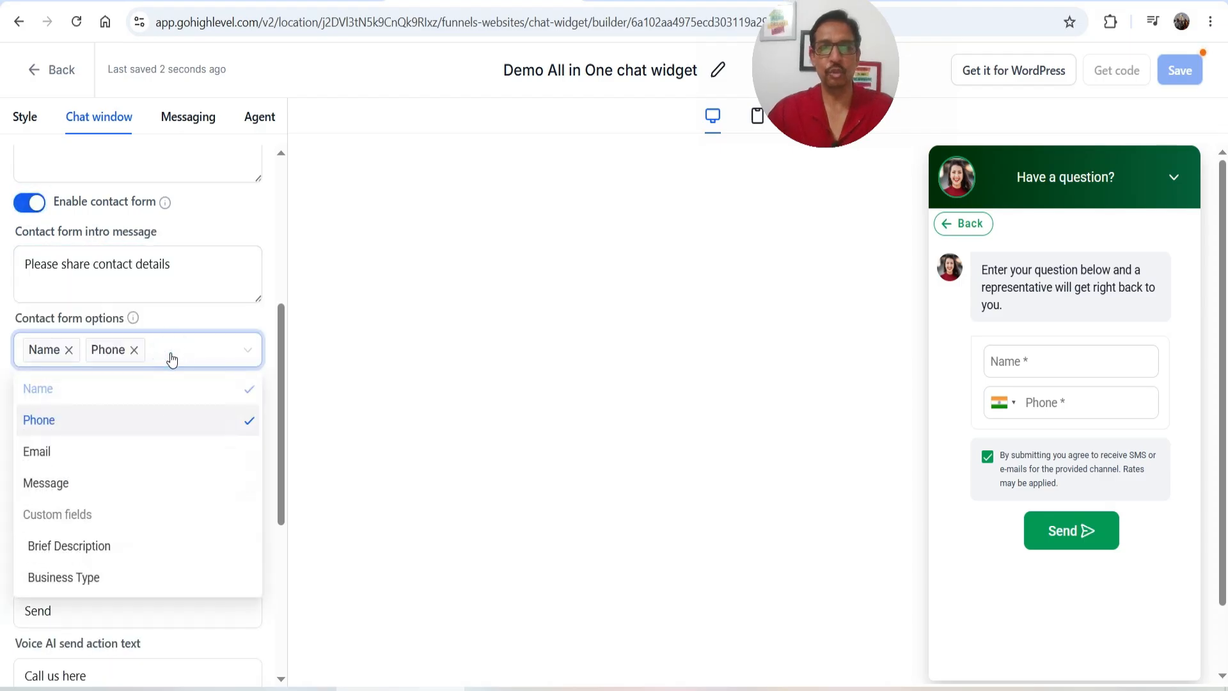
pyautogui.click(81, 454)
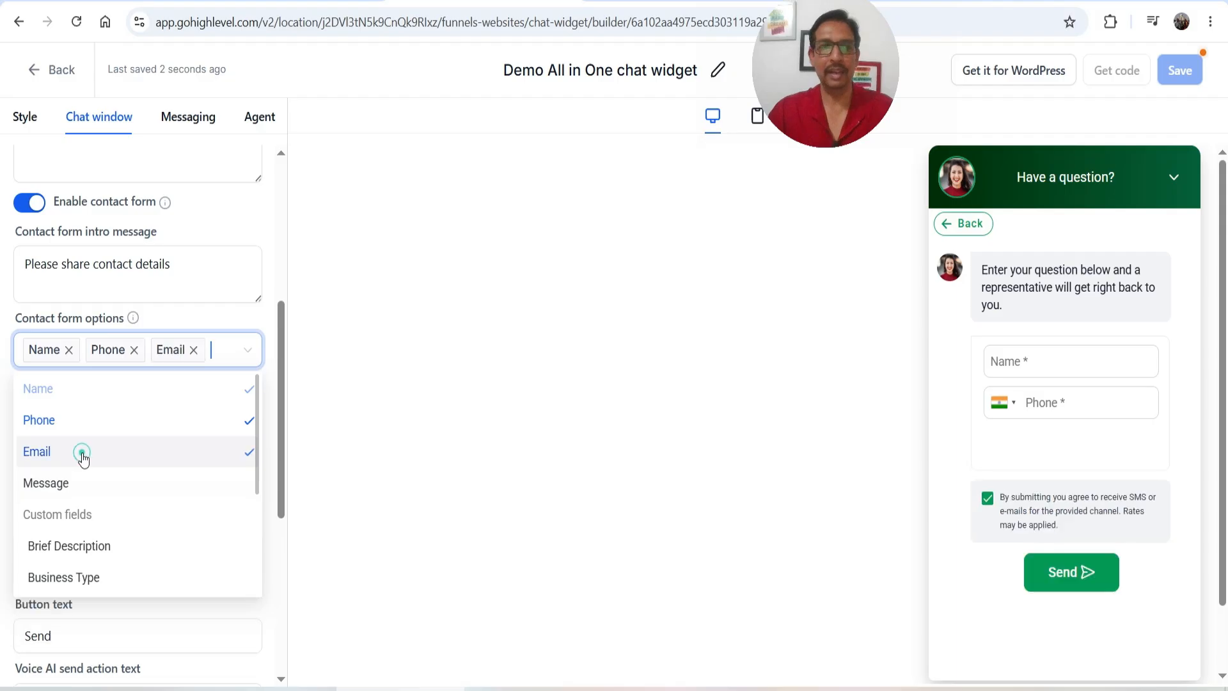
pyautogui.click(89, 491)
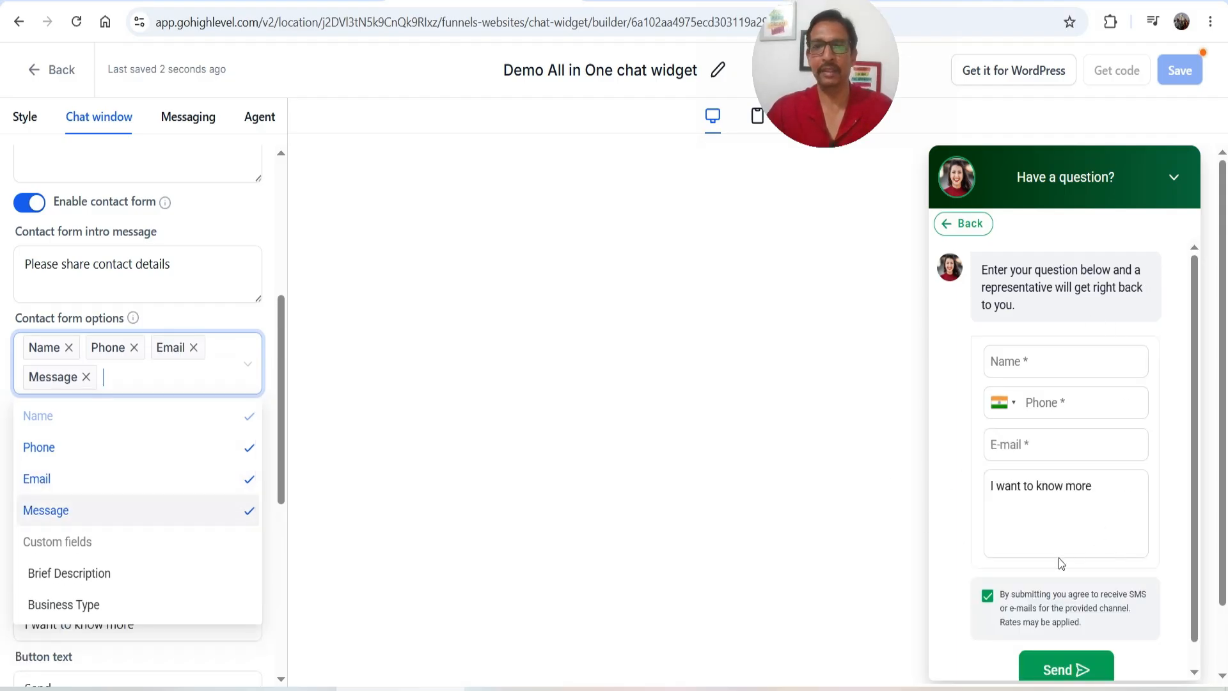
pyautogui.click(197, 321)
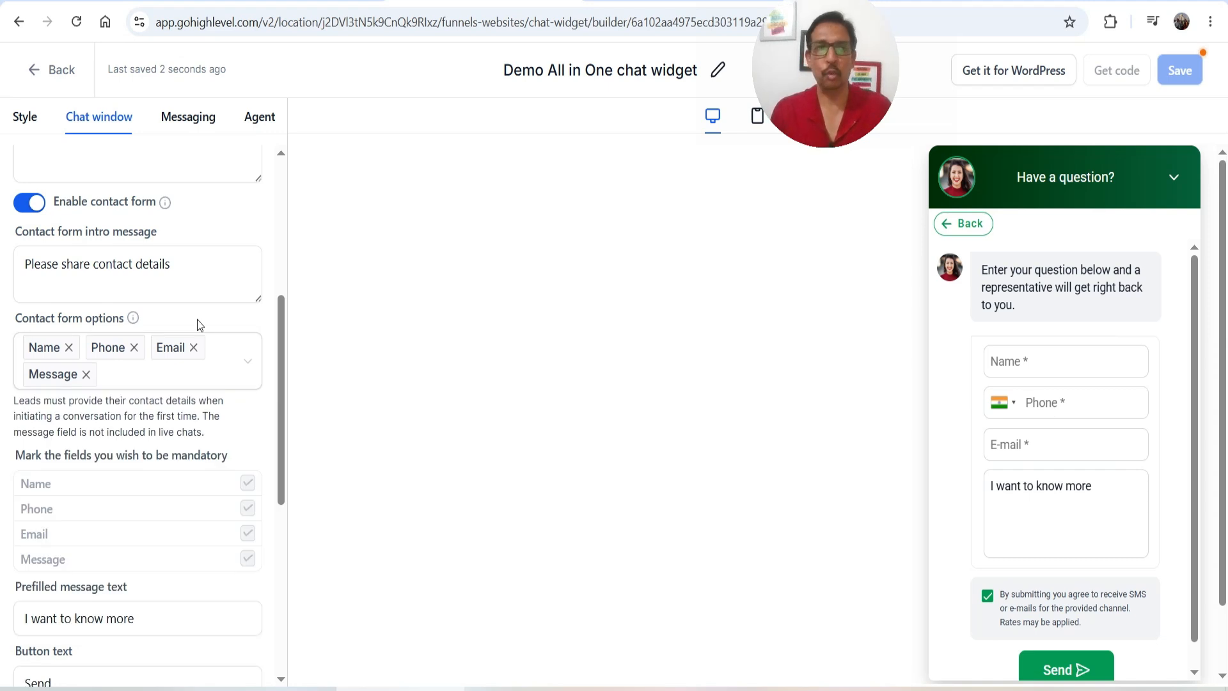
# Preview the Voice AI chat screen showing its 'Call us here' action
pyautogui.scroll(-4, 197, 320)
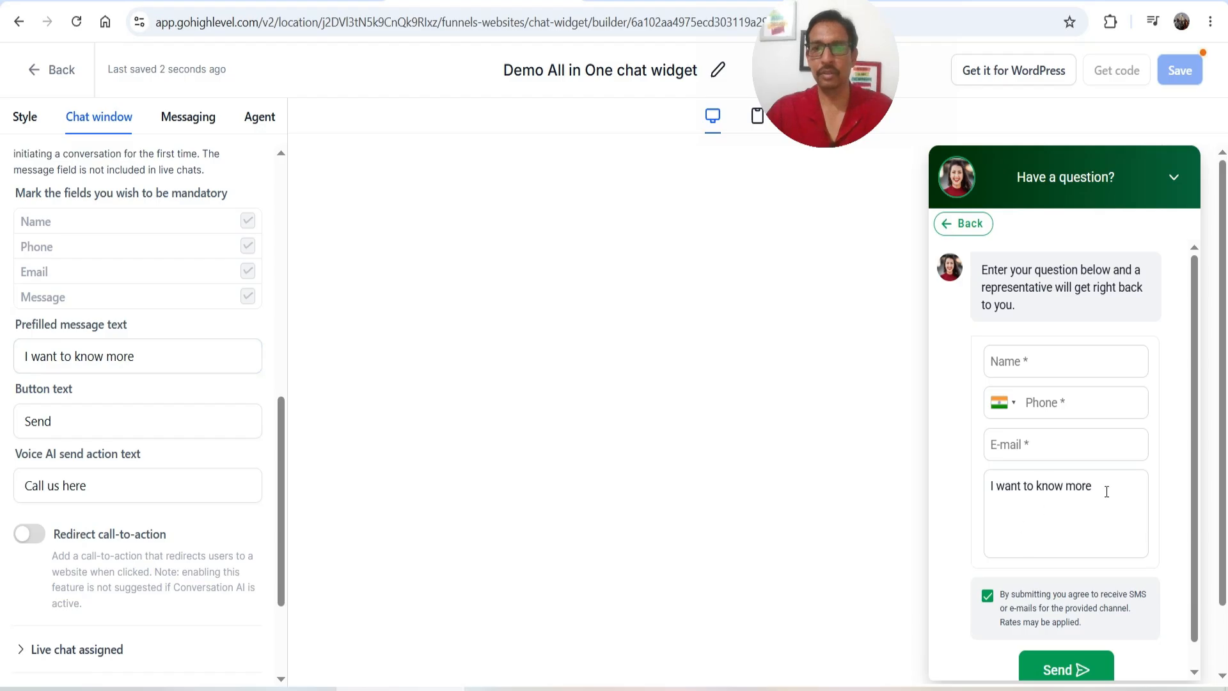
pyautogui.moveTo(1106, 491); pyautogui.dragTo(967, 494)
pyautogui.scroll(-1, 109, 488)
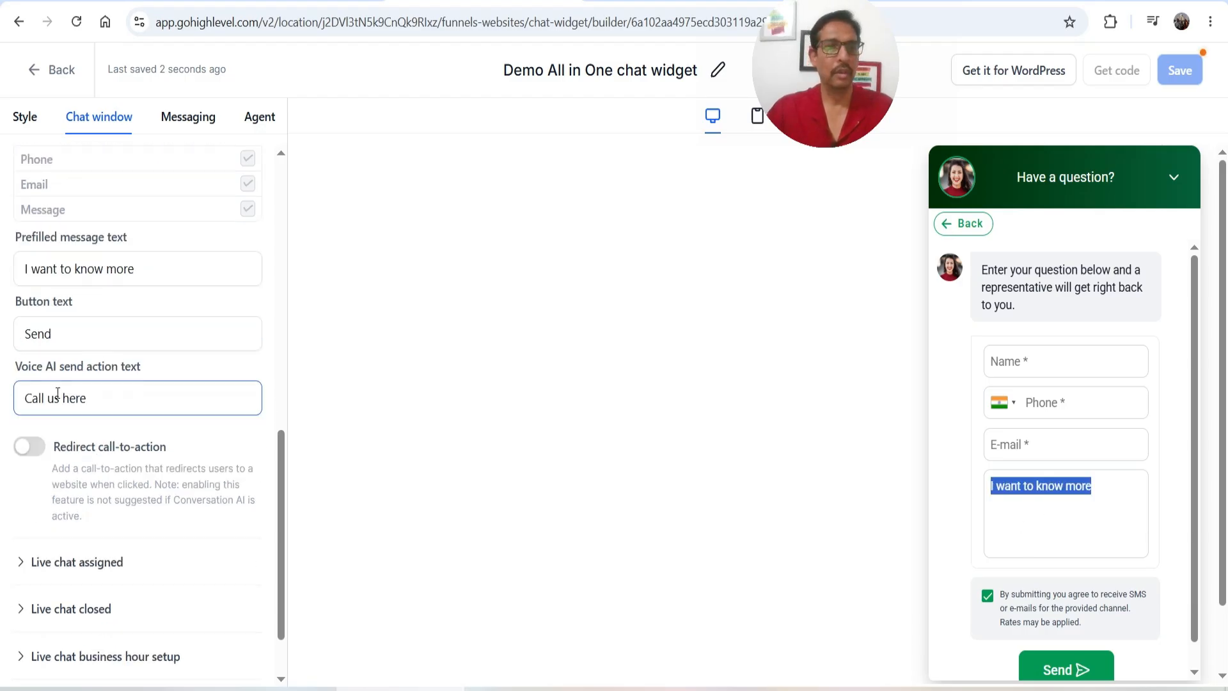
pyautogui.scroll(-1, 1071, 674)
pyautogui.tripleClick(37, 368)
pyautogui.doubleClick(37, 368)
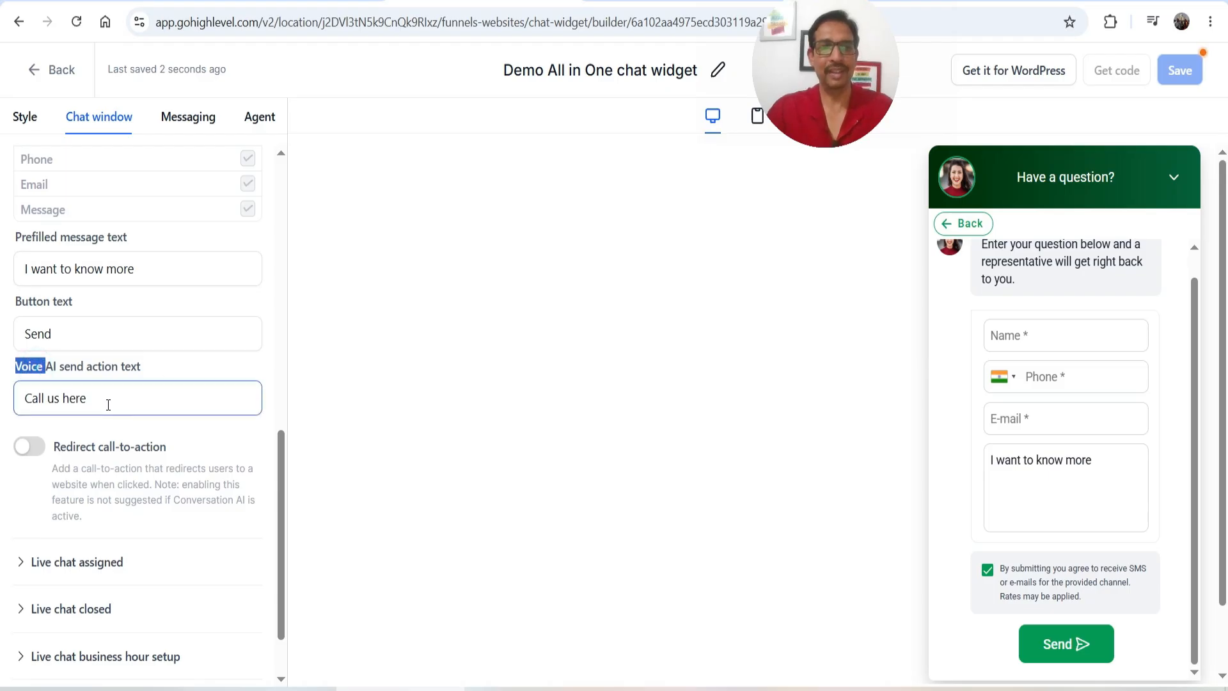
pyautogui.click(964, 230)
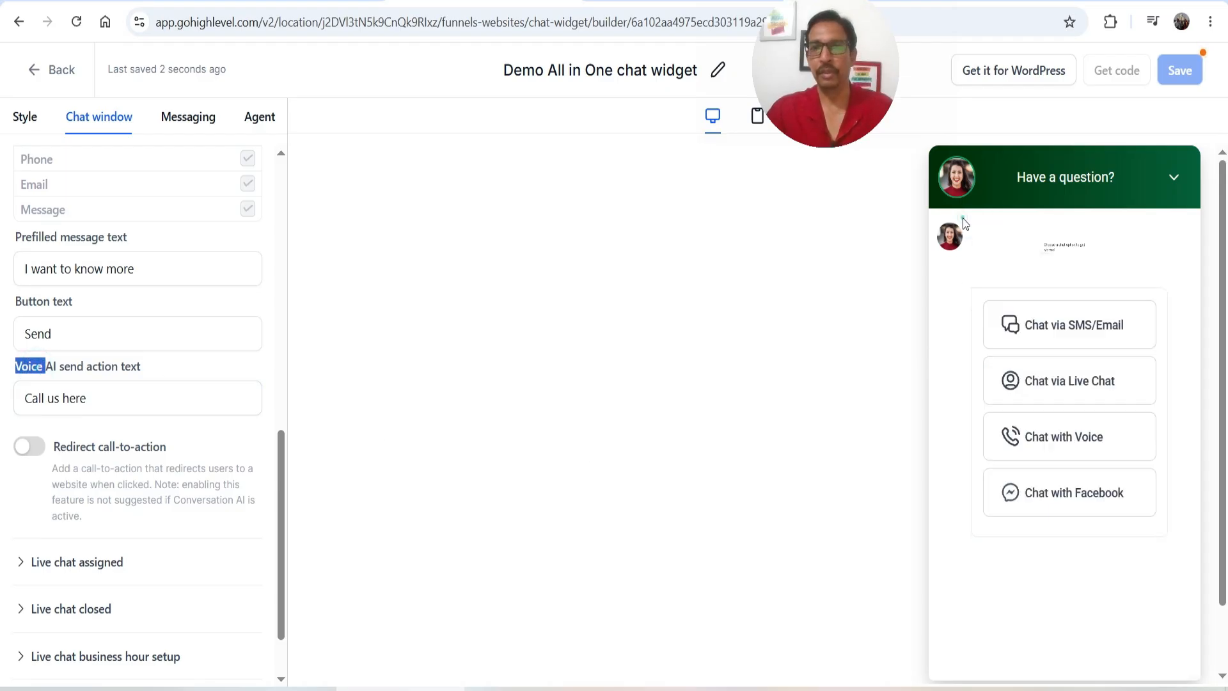
pyautogui.click(1105, 459)
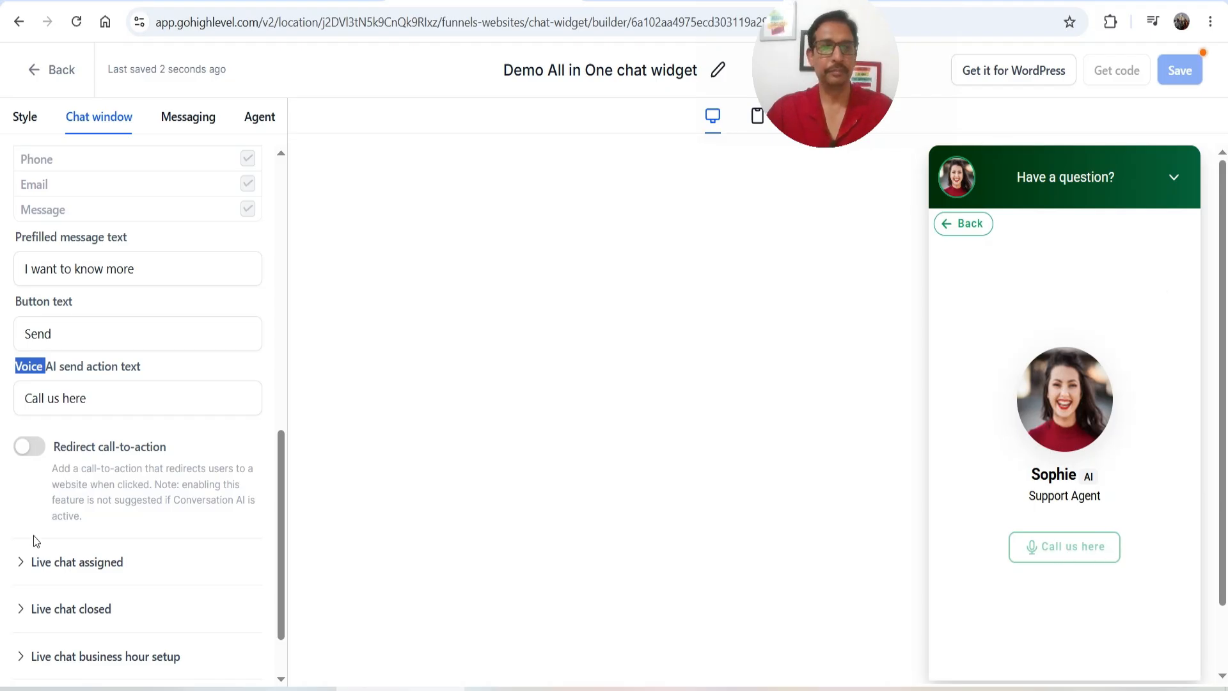
# Turn the redirect call-to-action on, check its website address field, then turn it off
pyautogui.scroll(-1, 33, 541)
pyautogui.click(29, 367)
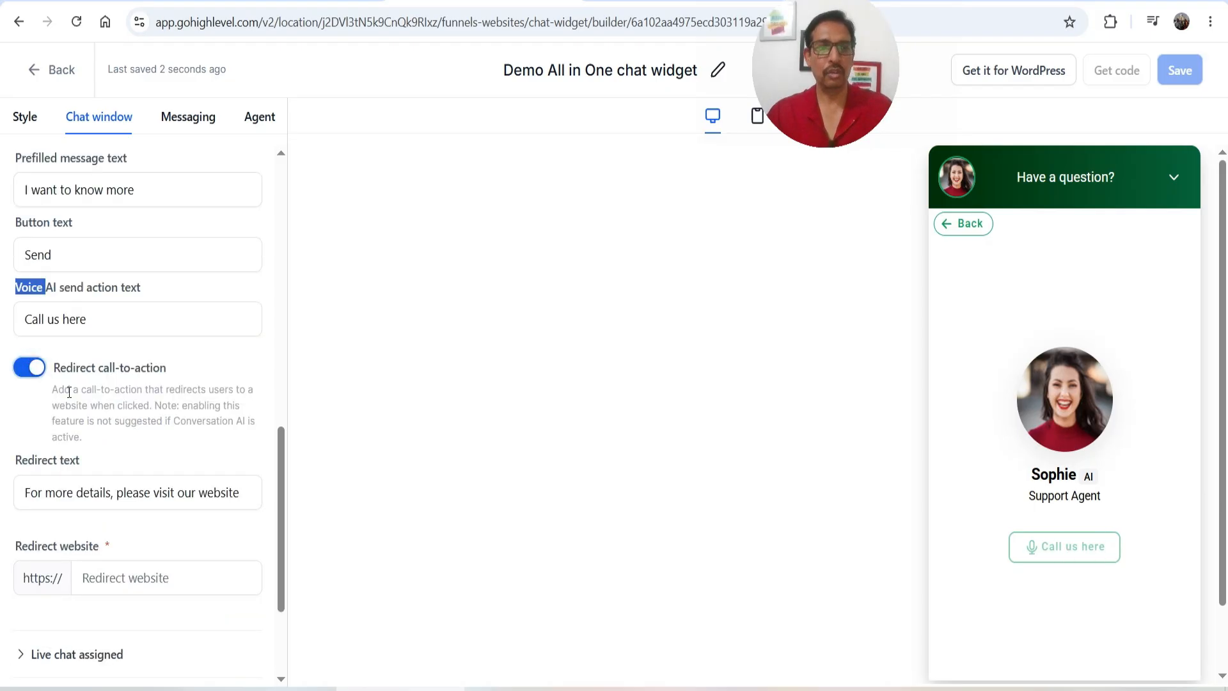
pyautogui.scroll(-2, 128, 418)
pyautogui.click(128, 412)
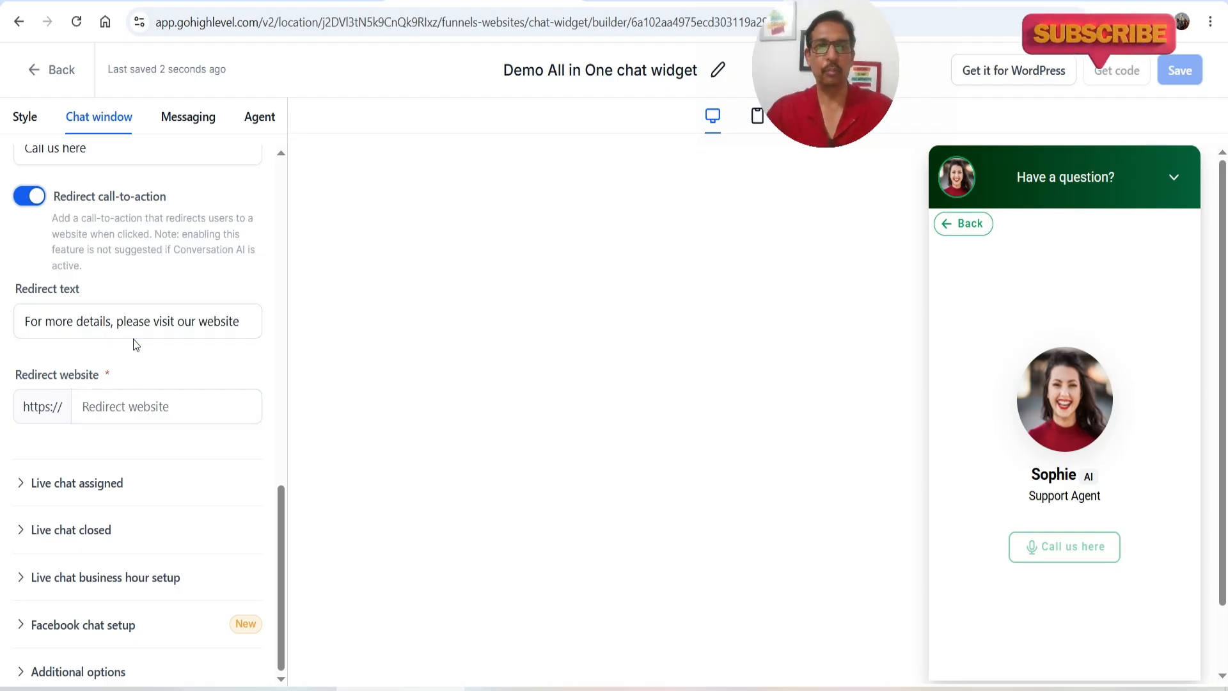
pyautogui.click(34, 206)
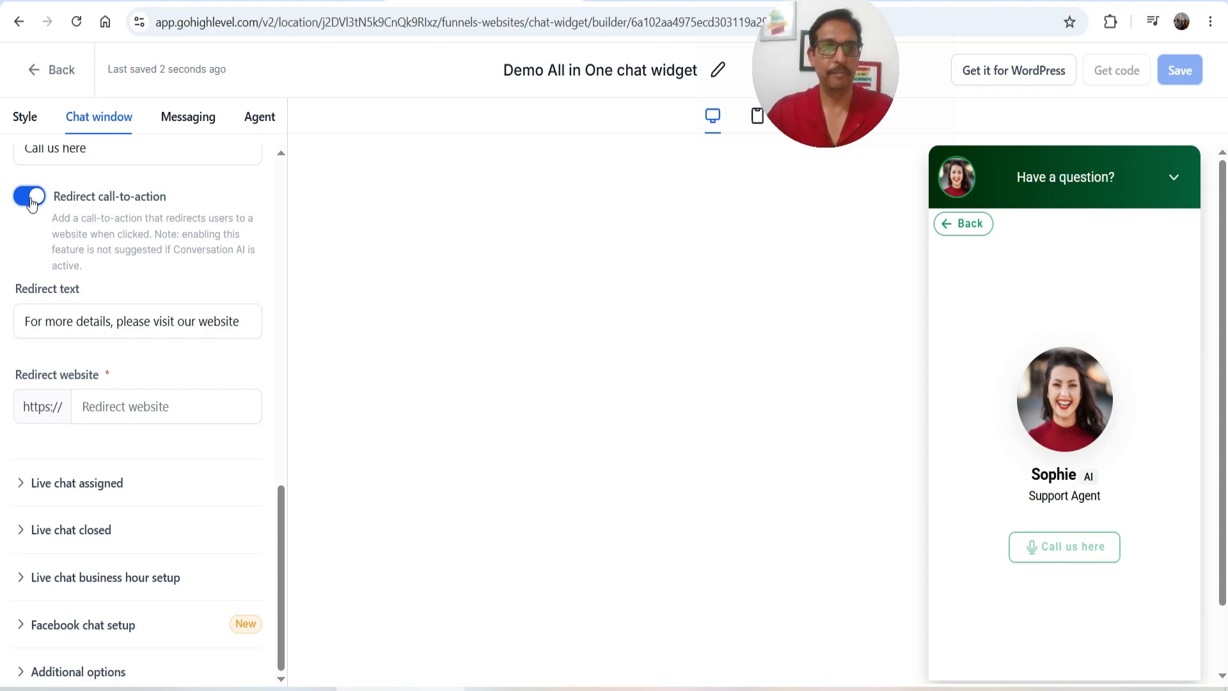
# Review the Live chat assigned settings and their contact form system message
pyautogui.click(105, 492)
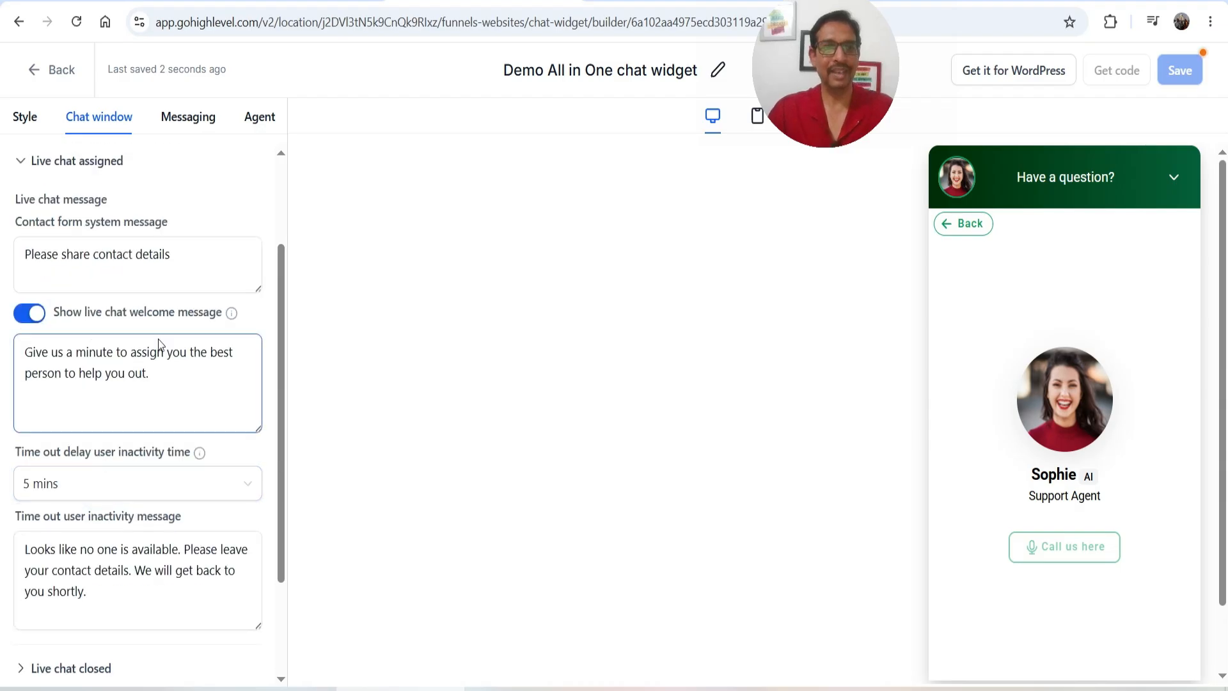
pyautogui.scroll(1, 128, 352)
pyautogui.tripleClick(204, 343)
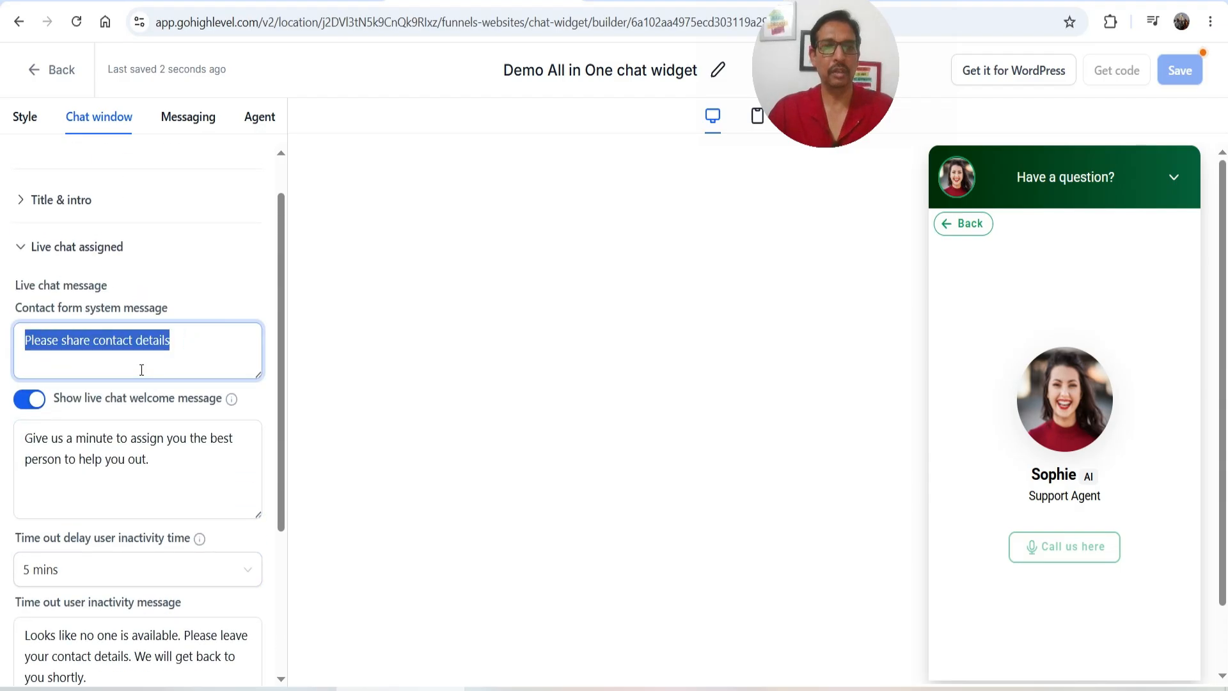
pyautogui.click(978, 228)
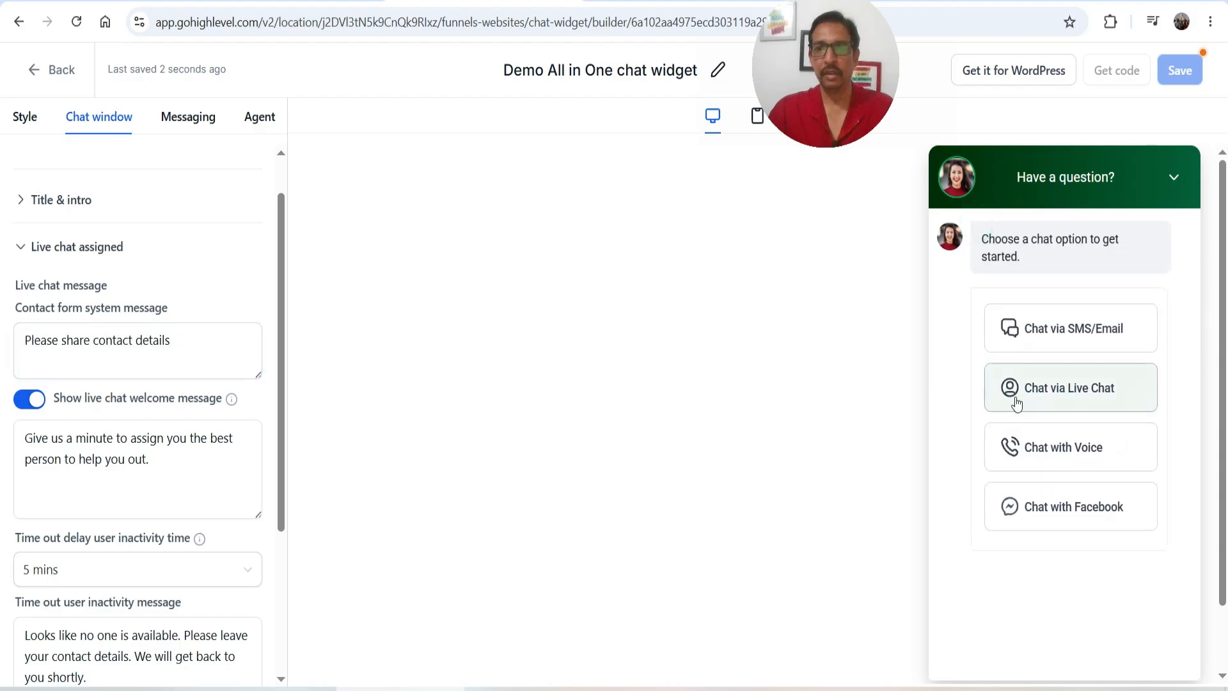
# Preview the Live Chat conversation, review its welcome and inactivity messages, and reveal Live chat closed settings
pyautogui.click(1087, 402)
pyautogui.click(161, 489)
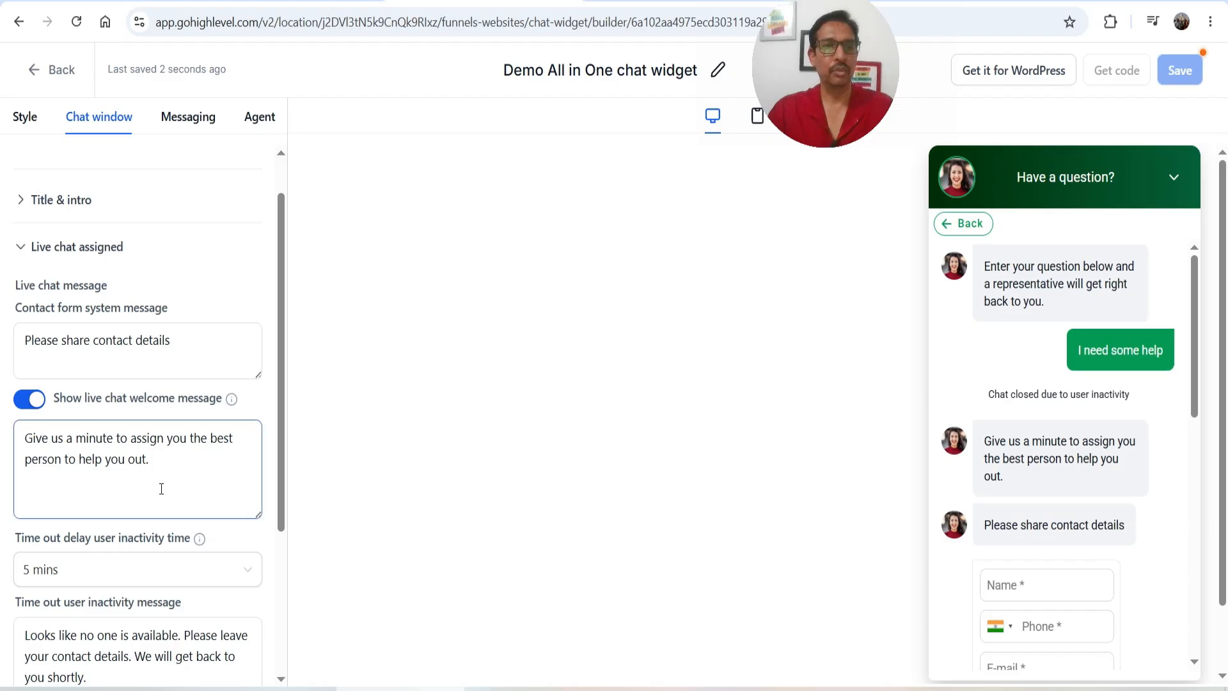
pyautogui.tripleClick(177, 466)
pyautogui.click(194, 471)
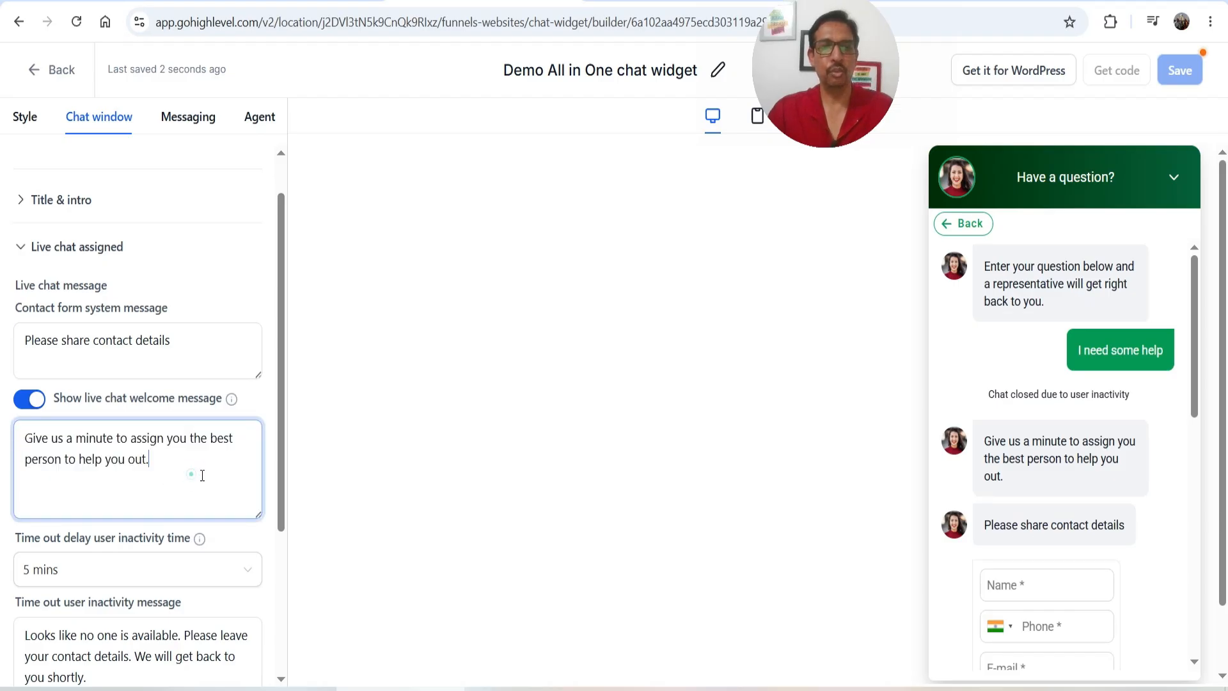
pyautogui.scroll(-1, 182, 459)
pyautogui.scroll(-3, 182, 458)
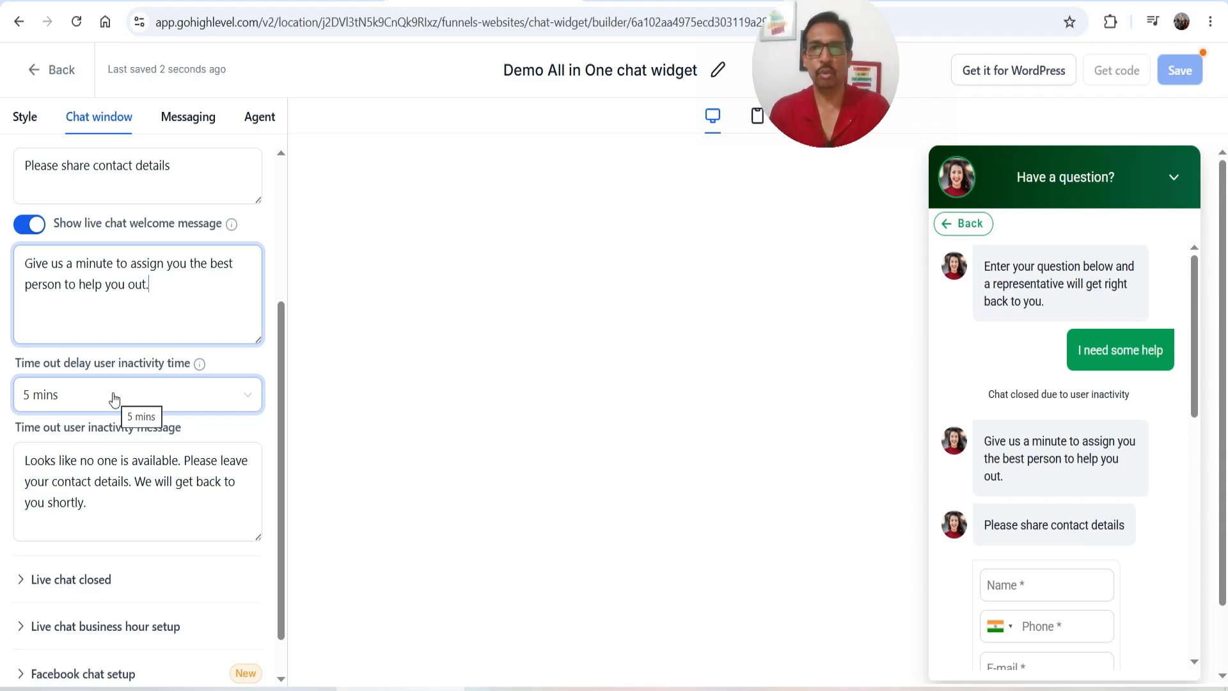
pyautogui.click(50, 502)
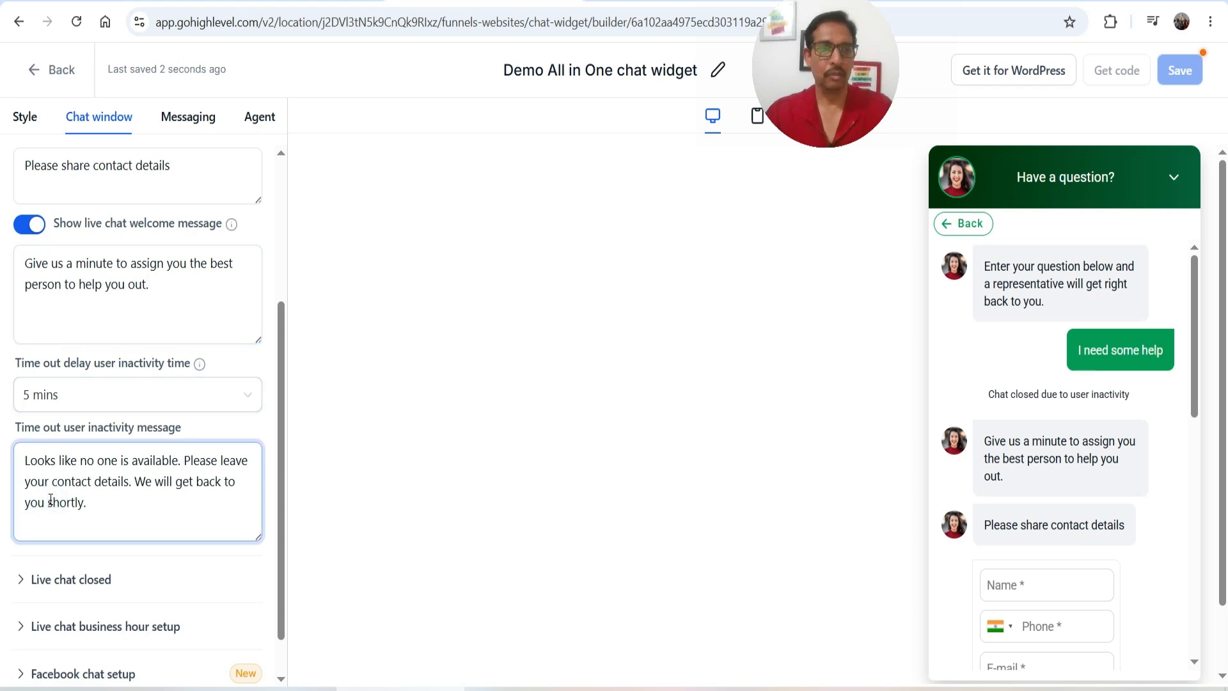
pyautogui.click(154, 578)
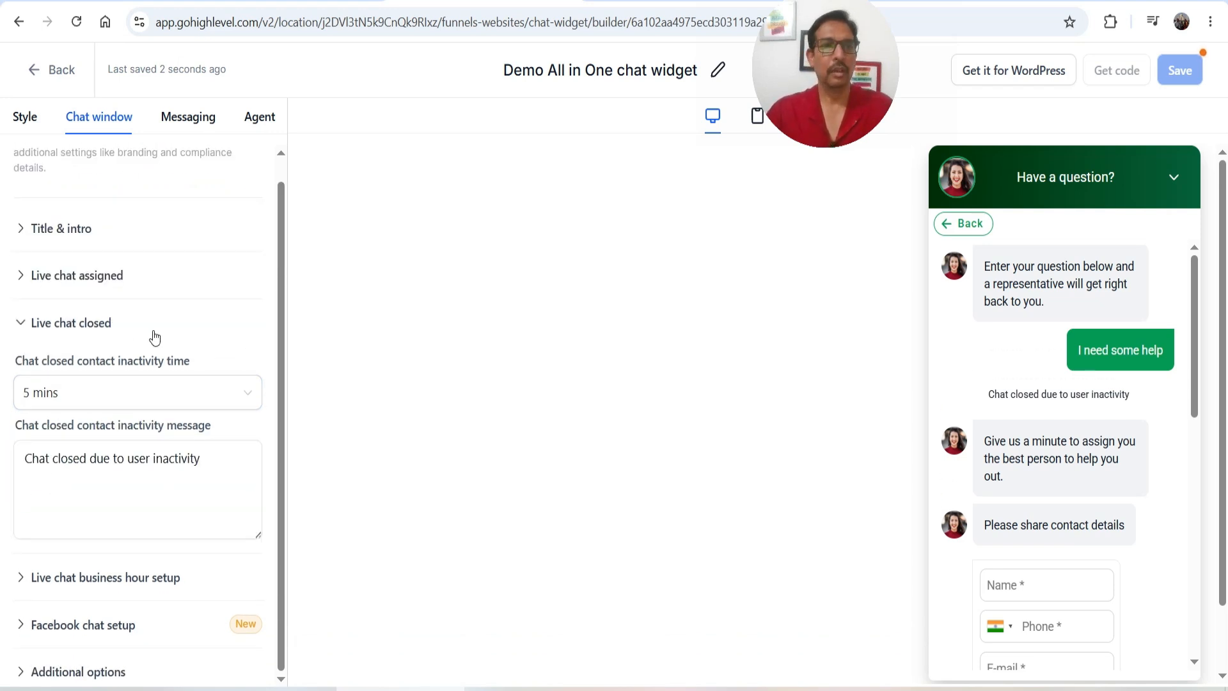
# Review the 'Chat closed due to user inactivity' message and bring up the Live chat business hour setup
pyautogui.click(43, 464)
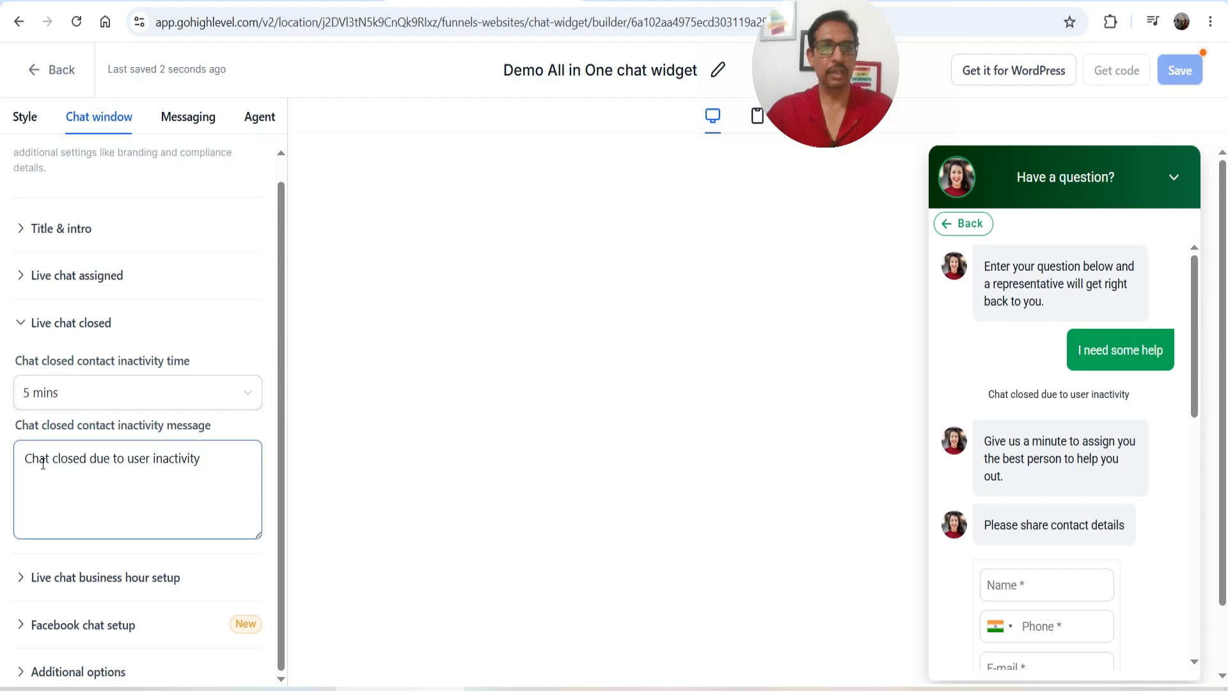
pyautogui.tripleClick(35, 461)
pyautogui.click(125, 472)
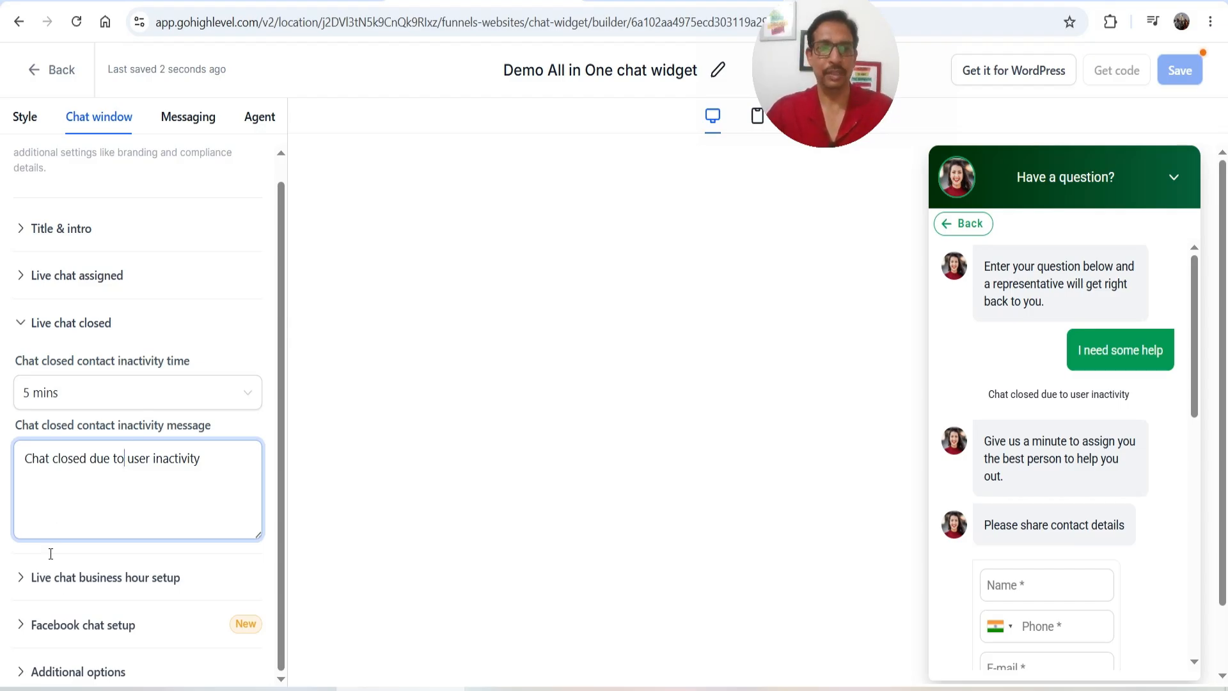
pyautogui.click(99, 587)
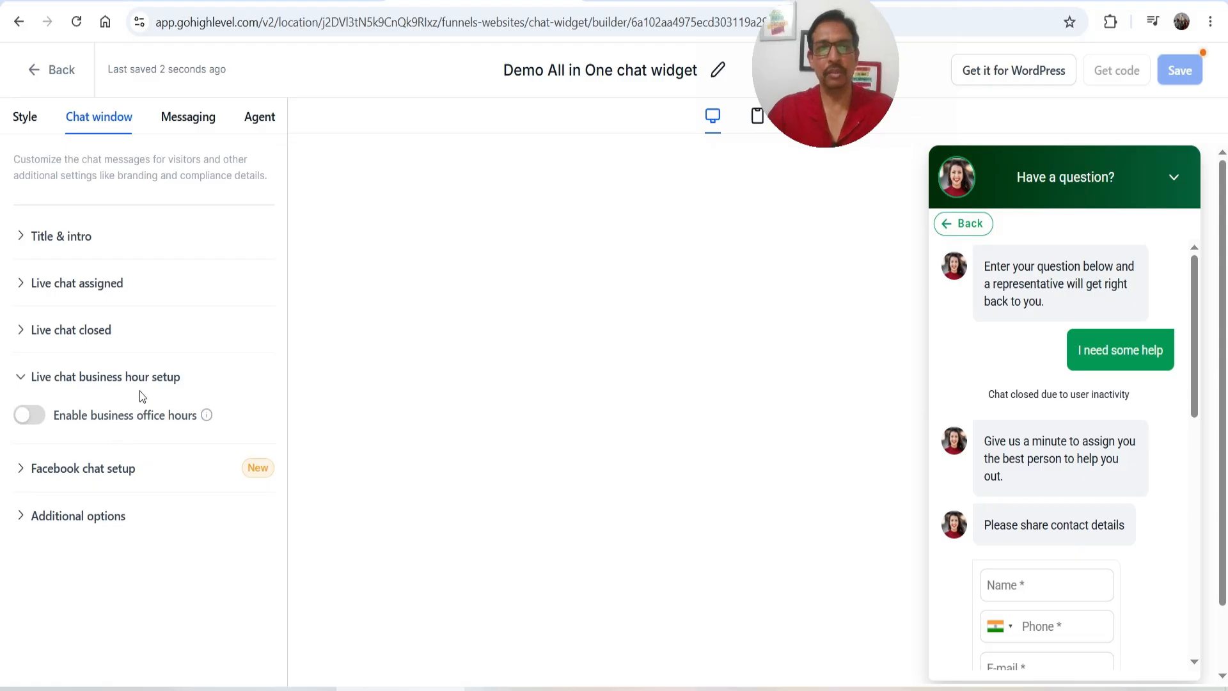
pyautogui.click(30, 422)
pyautogui.scroll(-5, 118, 393)
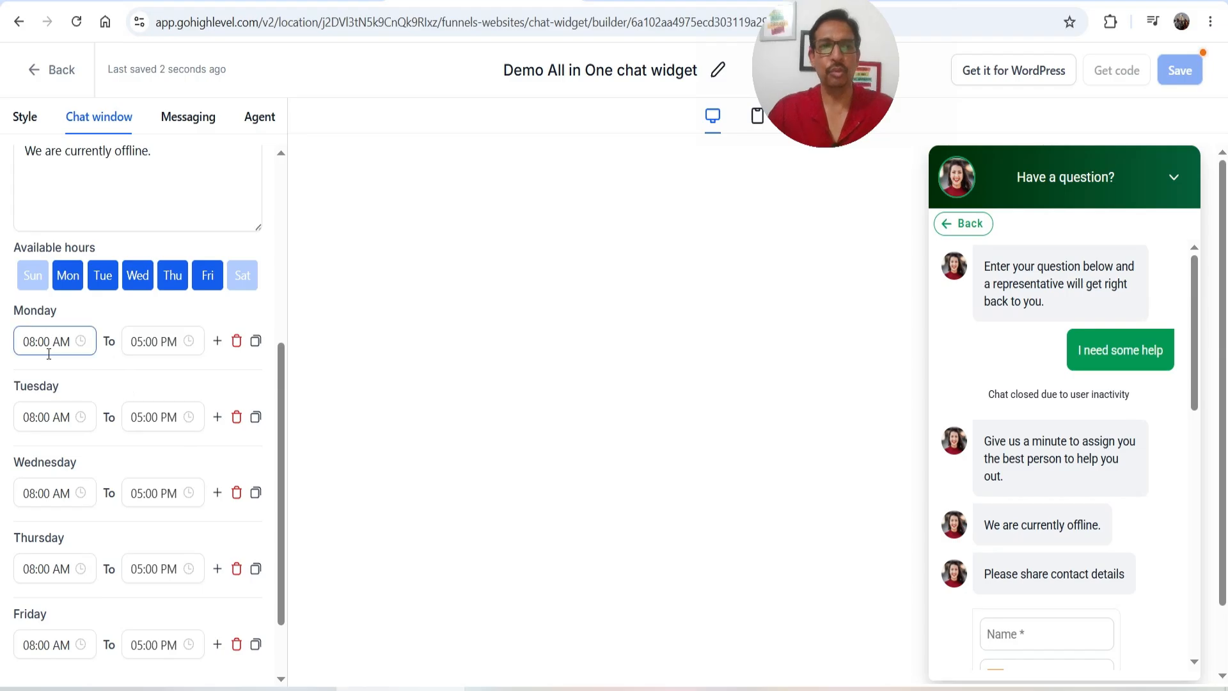
pyautogui.scroll(-2, 62, 393)
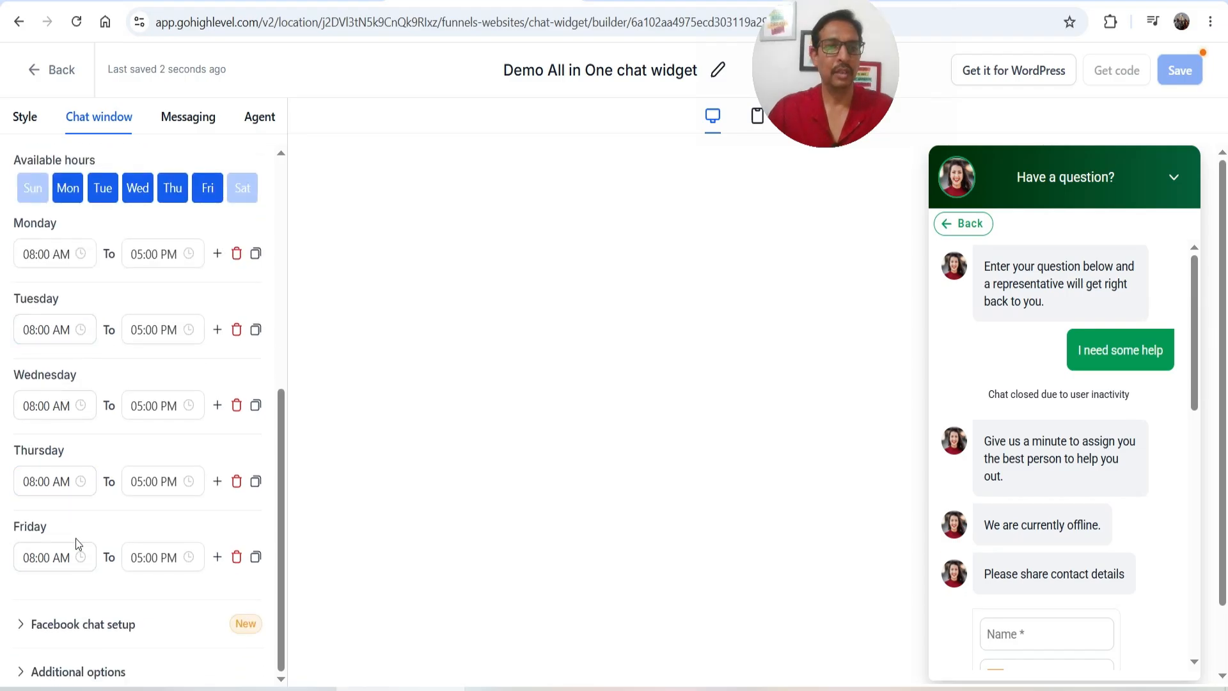
pyautogui.scroll(4, 177, 519)
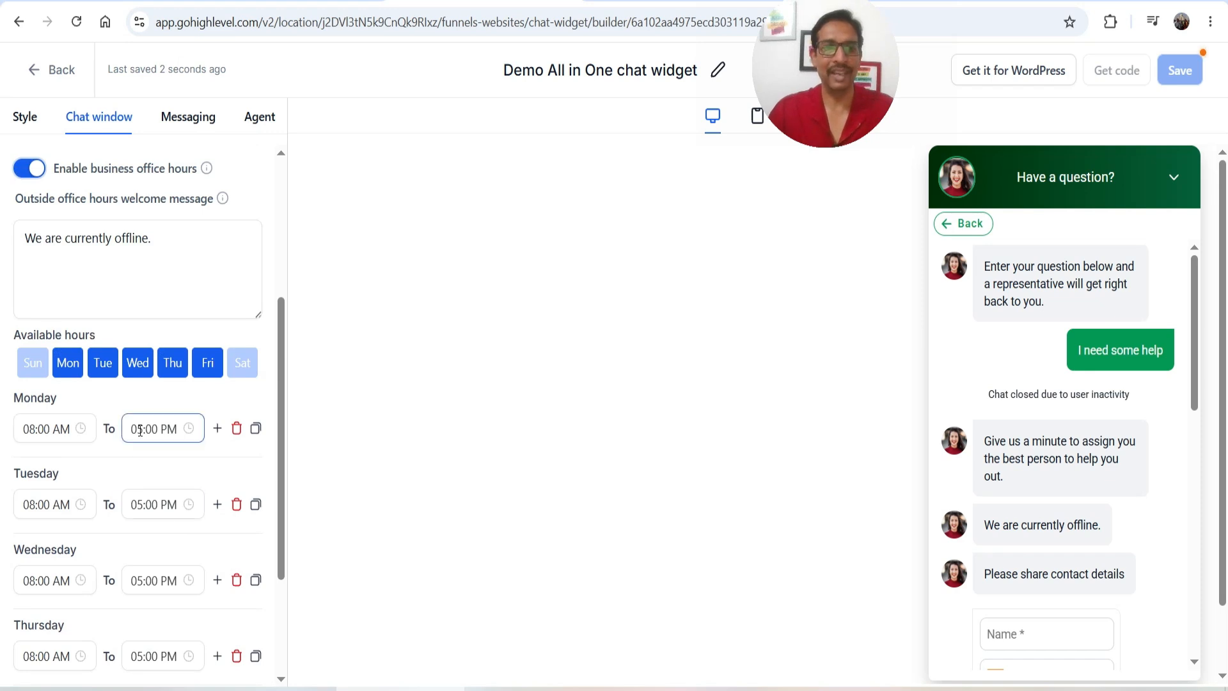
pyautogui.click(138, 429)
pyautogui.click(144, 561)
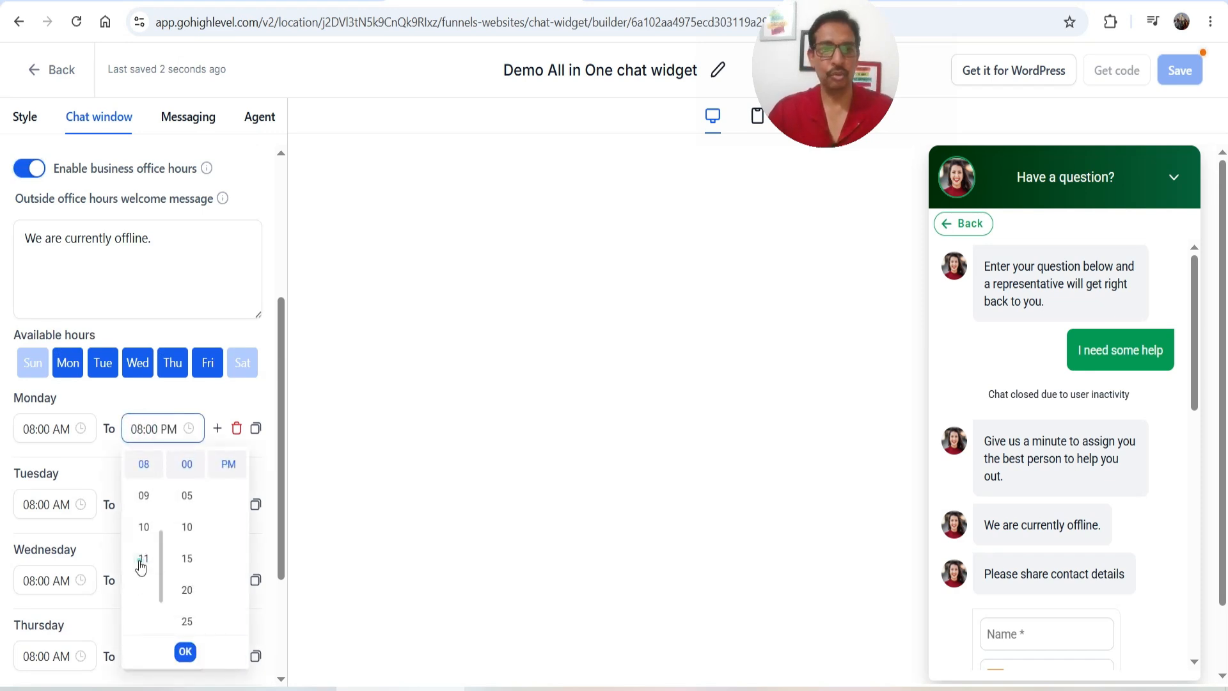
pyautogui.click(256, 432)
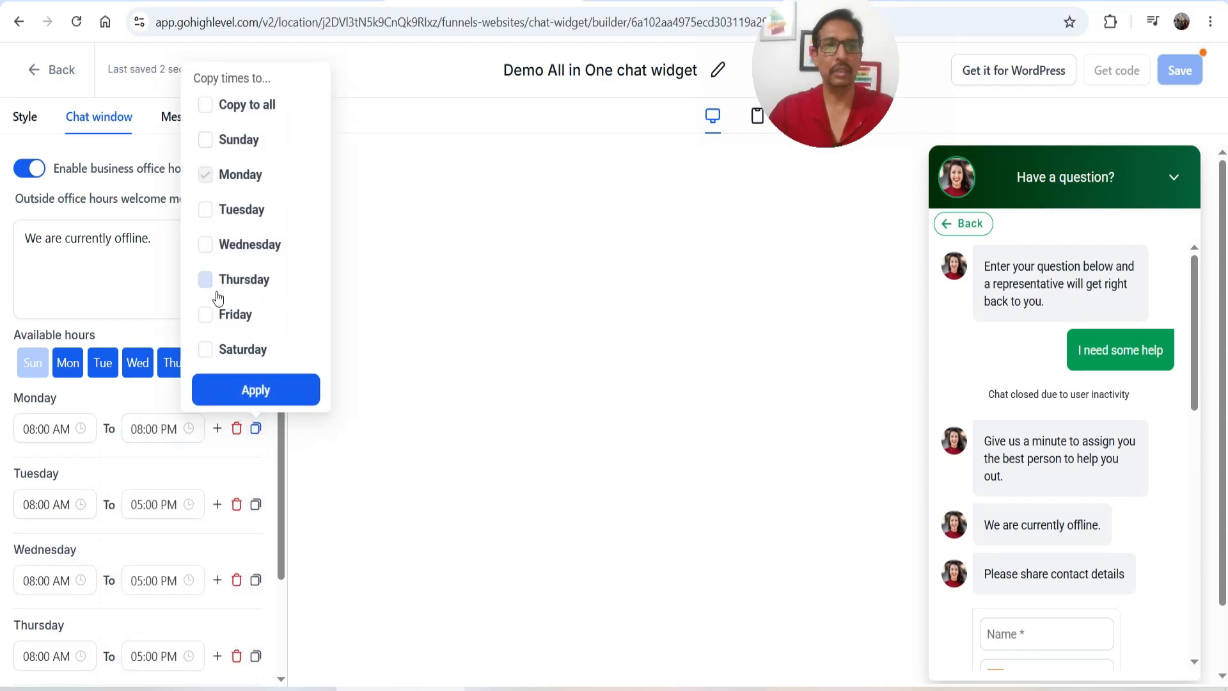
pyautogui.click(206, 104)
pyautogui.click(251, 391)
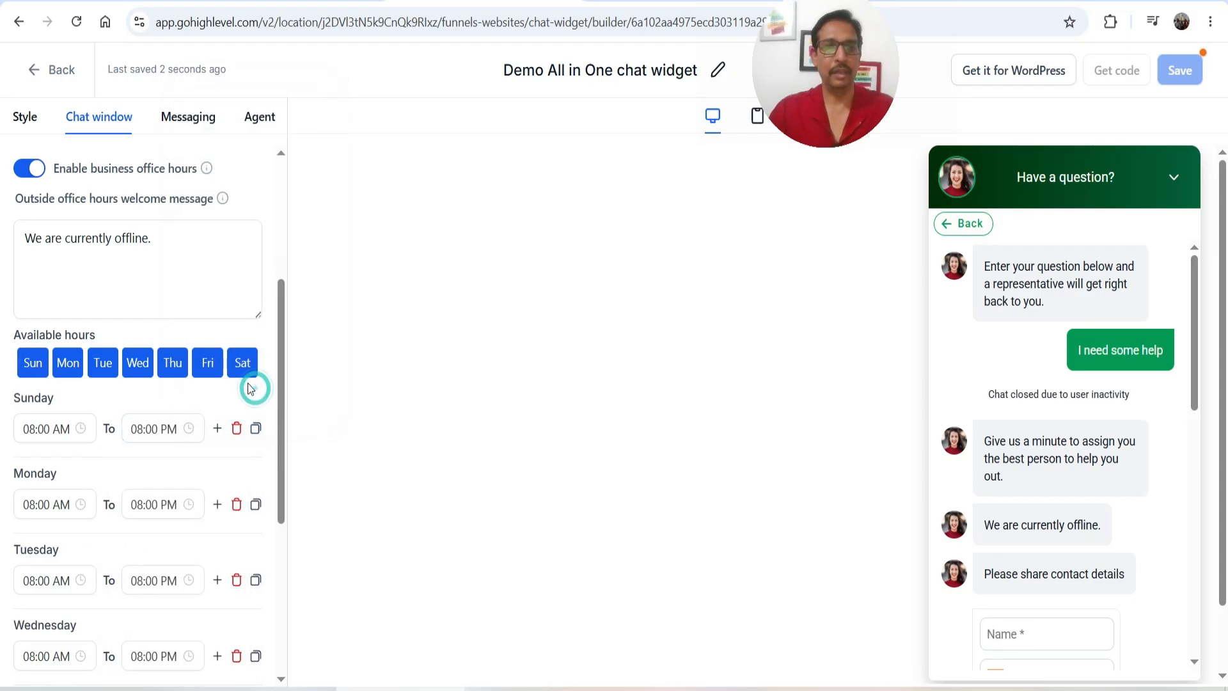
pyautogui.scroll(-3, 176, 383)
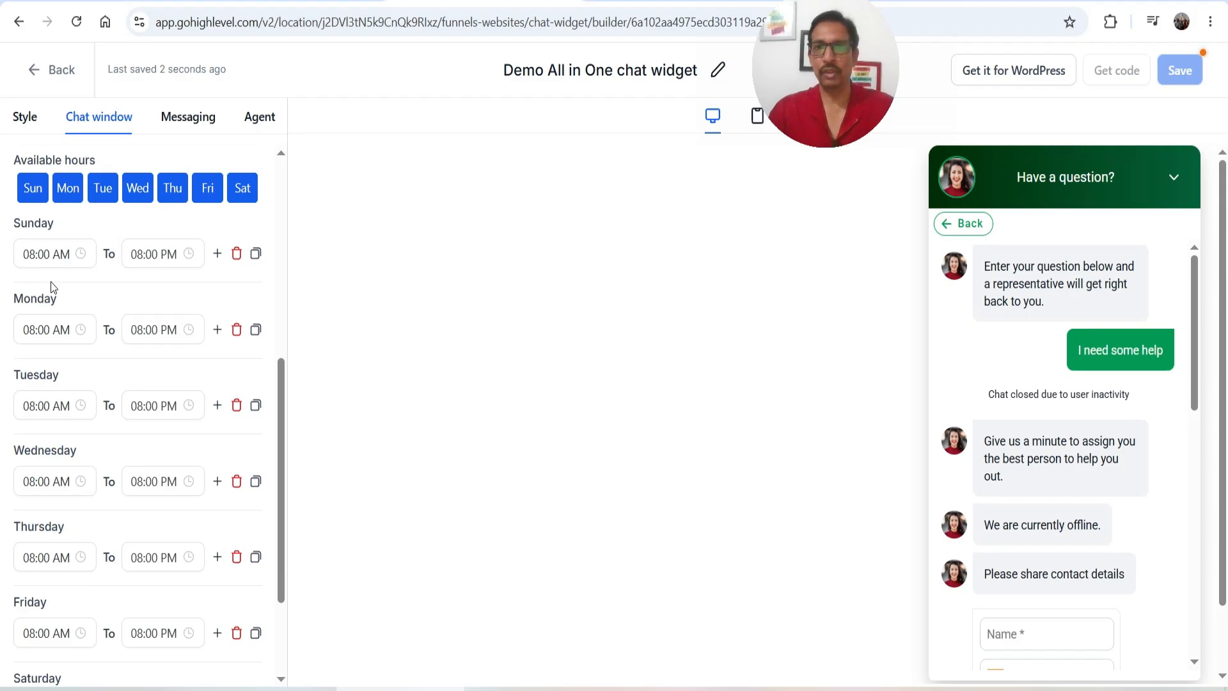
pyautogui.scroll(3, 68, 309)
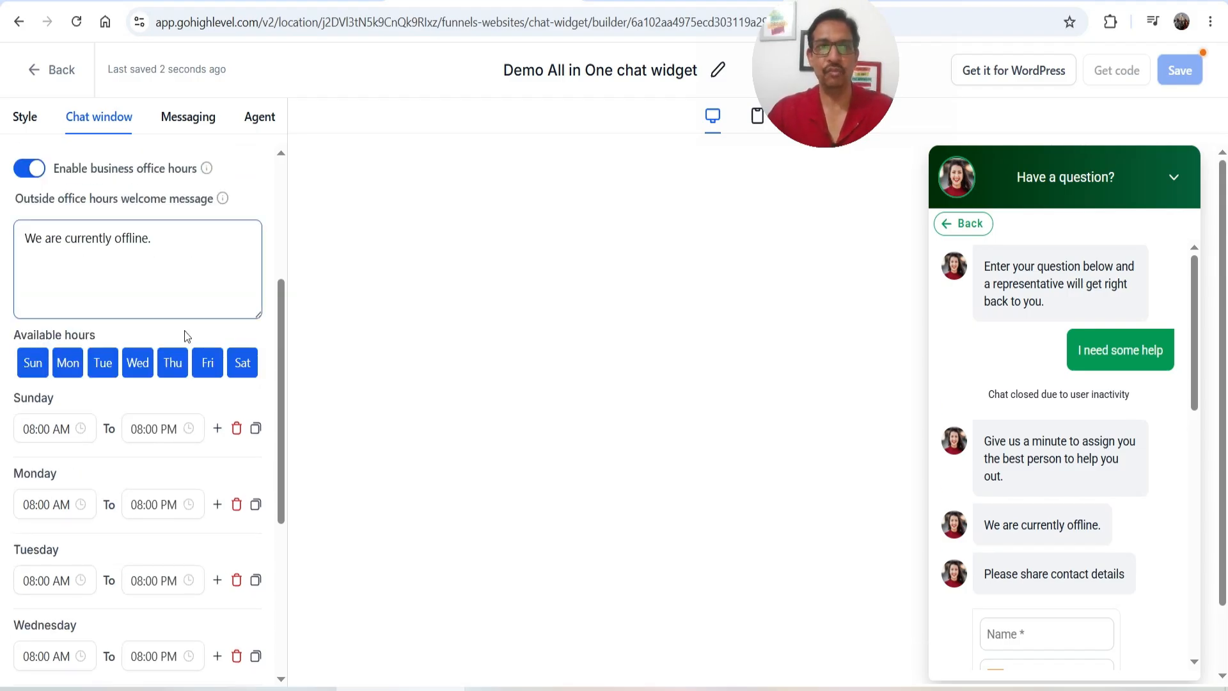
pyautogui.scroll(2, 96, 307)
pyautogui.click(26, 255)
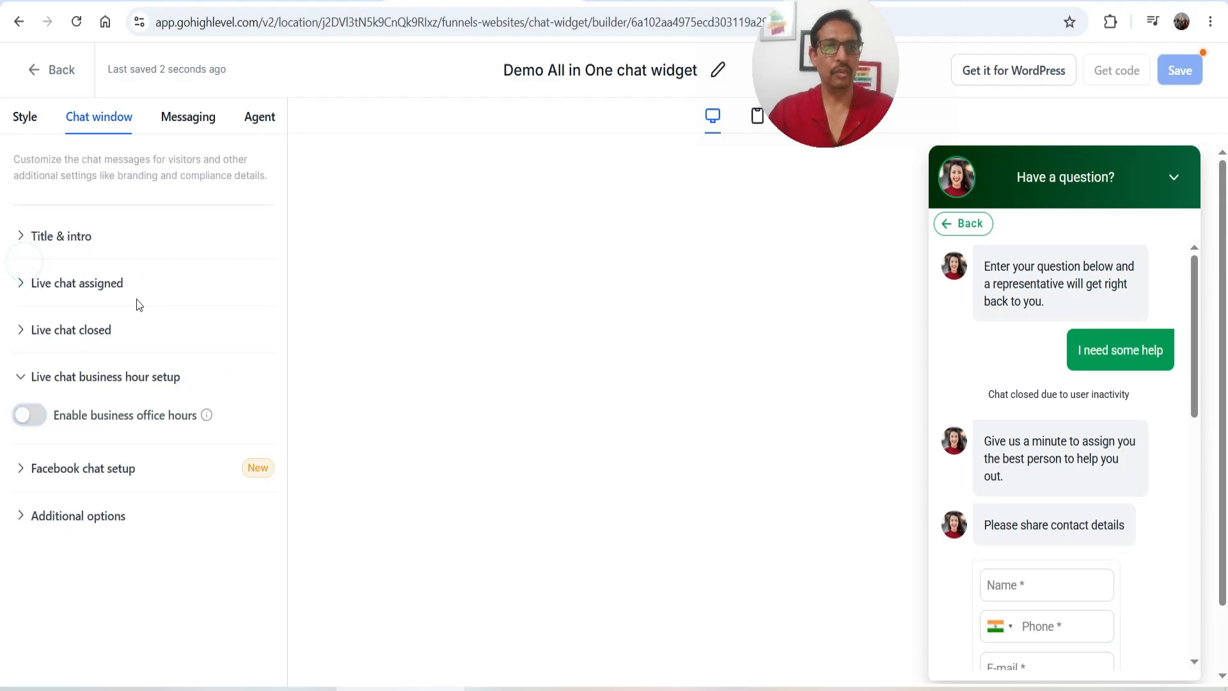
# Check the Facebook chat setup and preview, then reveal notification sound, voice notes and attachments toggles
pyautogui.click(90, 467)
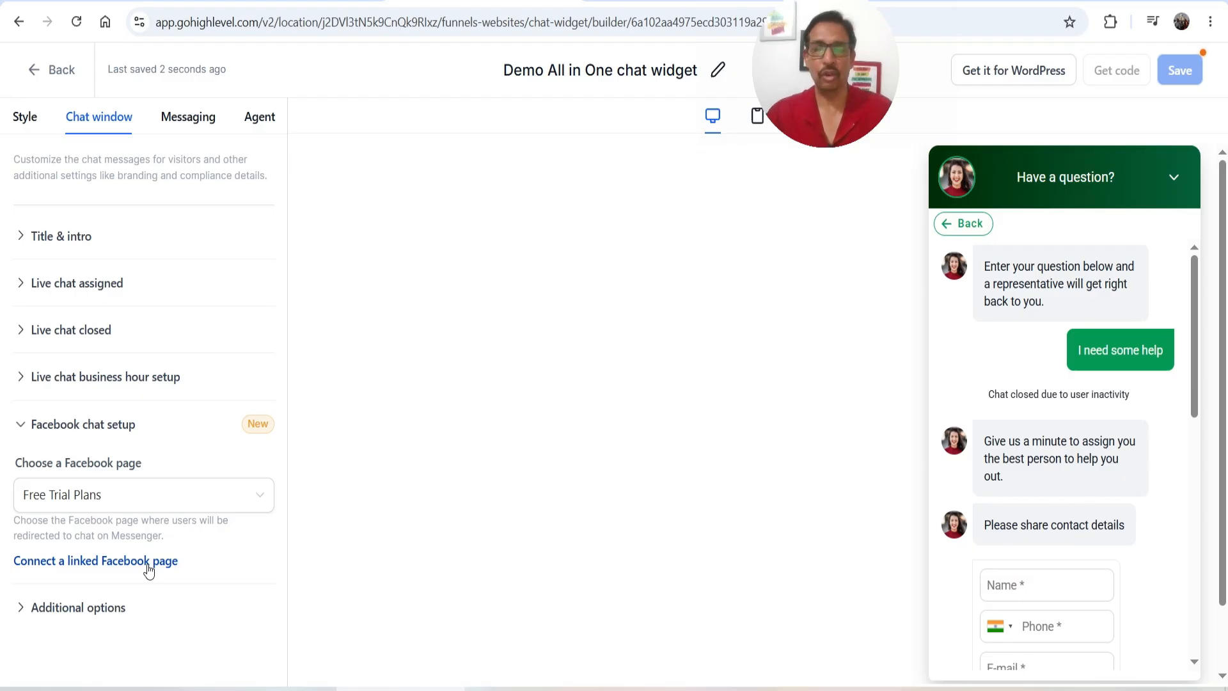
pyautogui.click(966, 232)
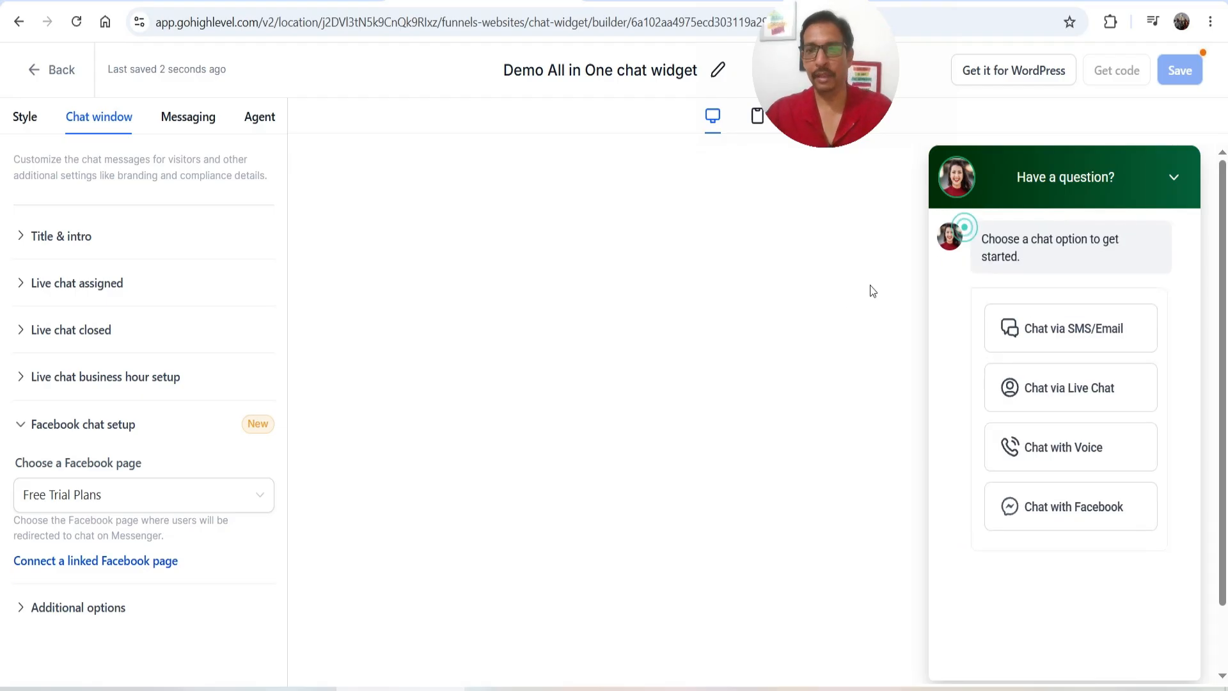
pyautogui.click(1064, 516)
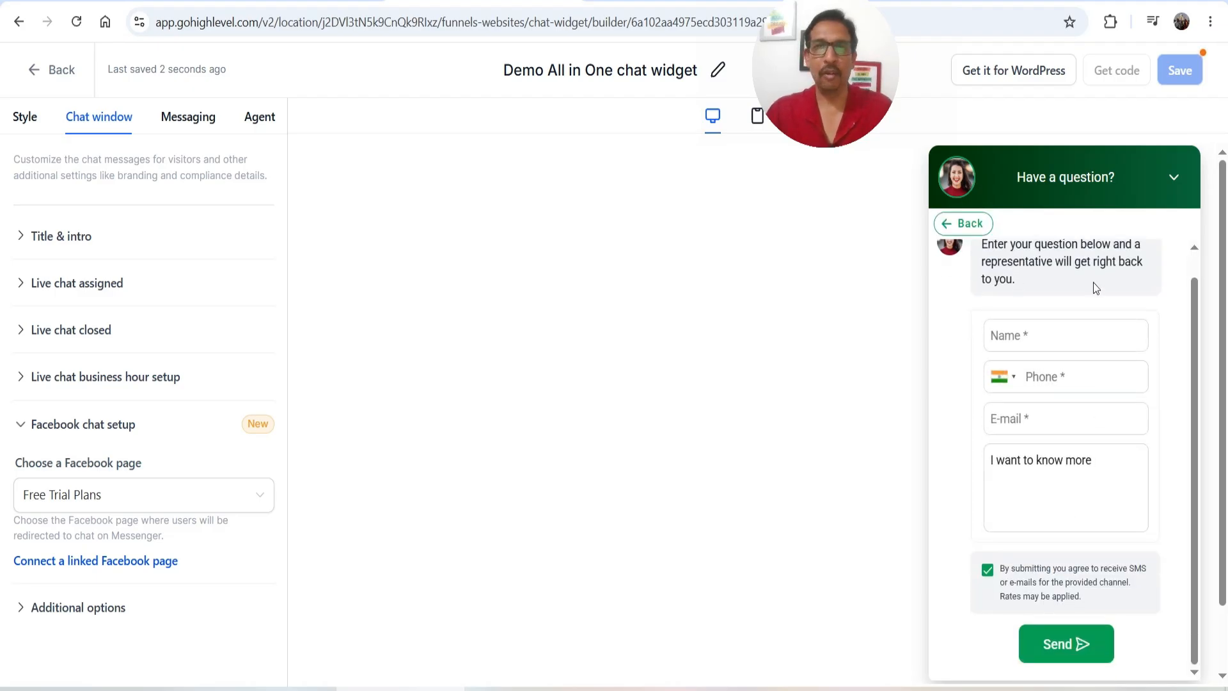
pyautogui.click(1046, 340)
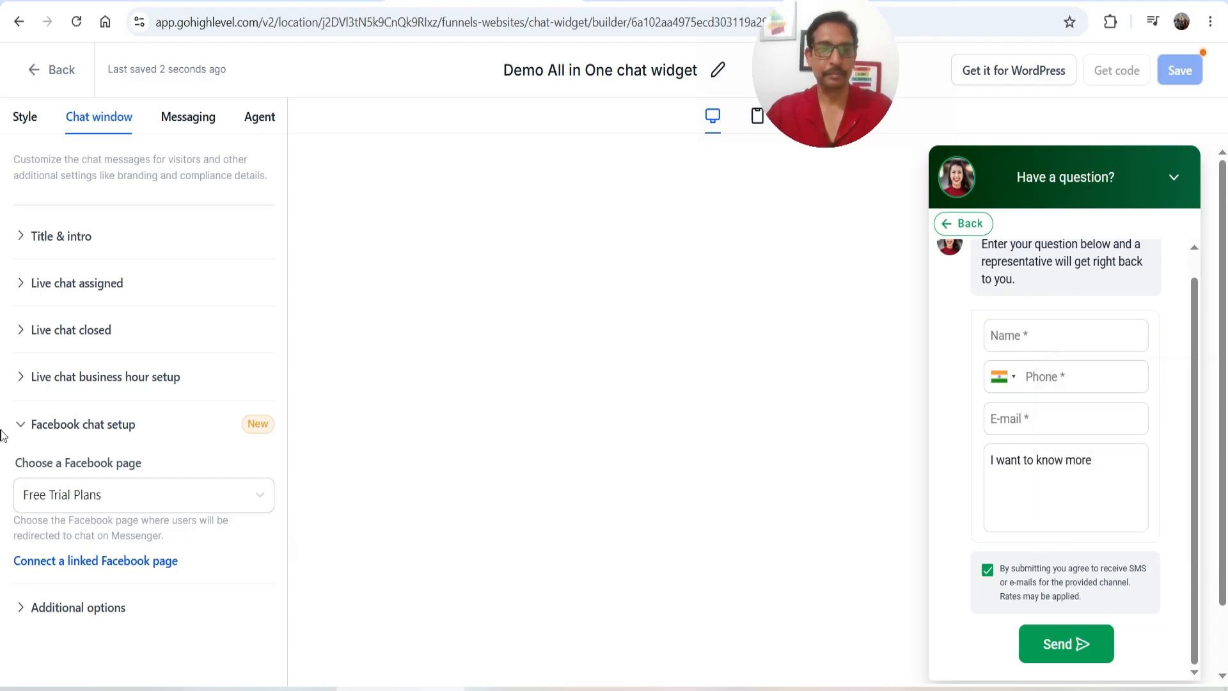
pyautogui.click(86, 609)
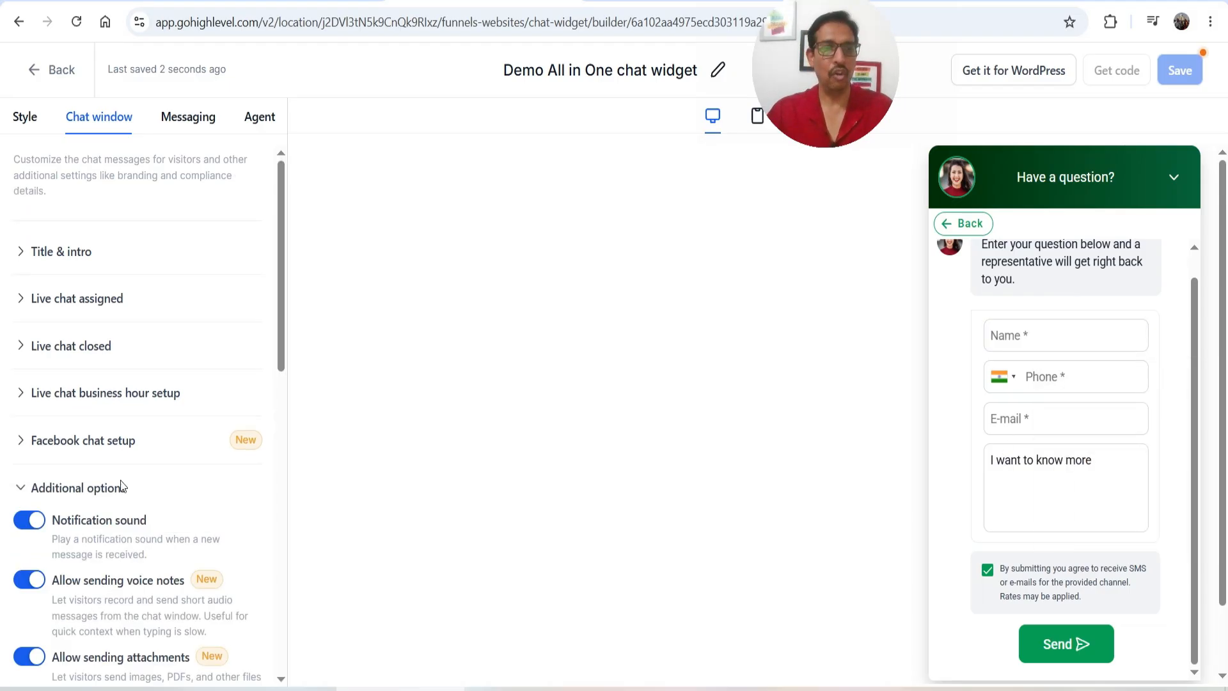
# Set the agency branding display name to 'Param Freelance' with URL paramfreelance.com
pyautogui.scroll(-4, 137, 430)
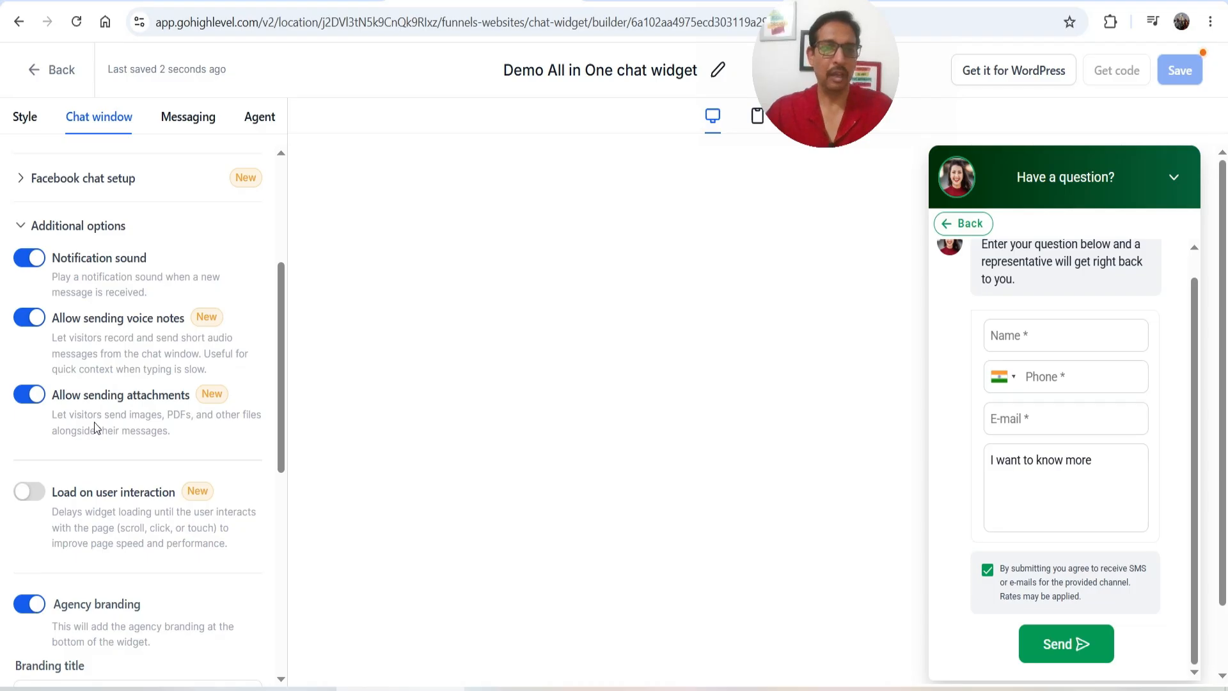
pyautogui.scroll(-4, 94, 423)
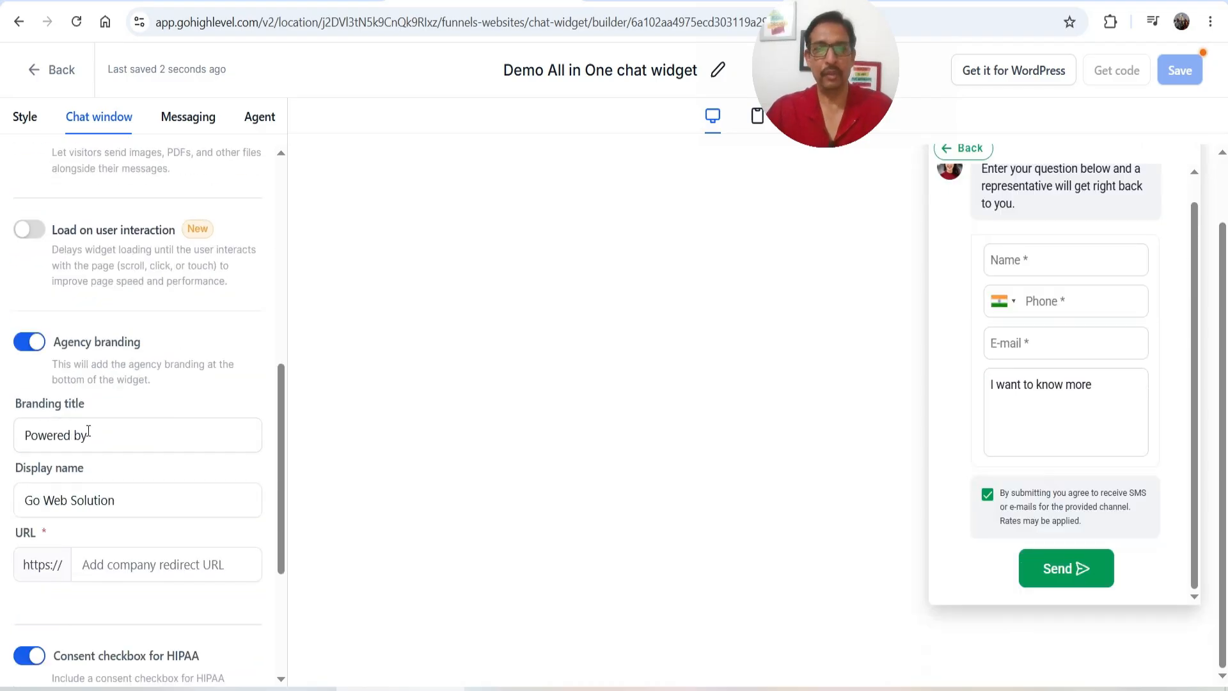
pyautogui.click(162, 444)
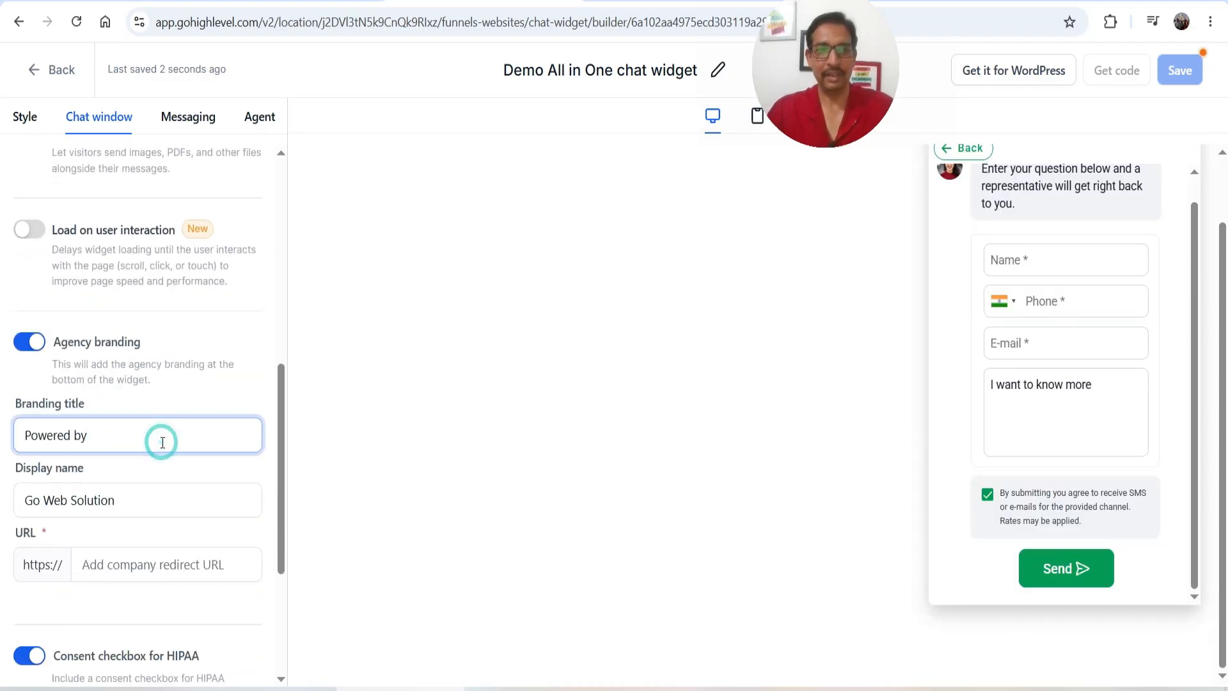
pyautogui.moveTo(159, 500); pyautogui.dragTo(5, 500)
pyautogui.write('Pa')
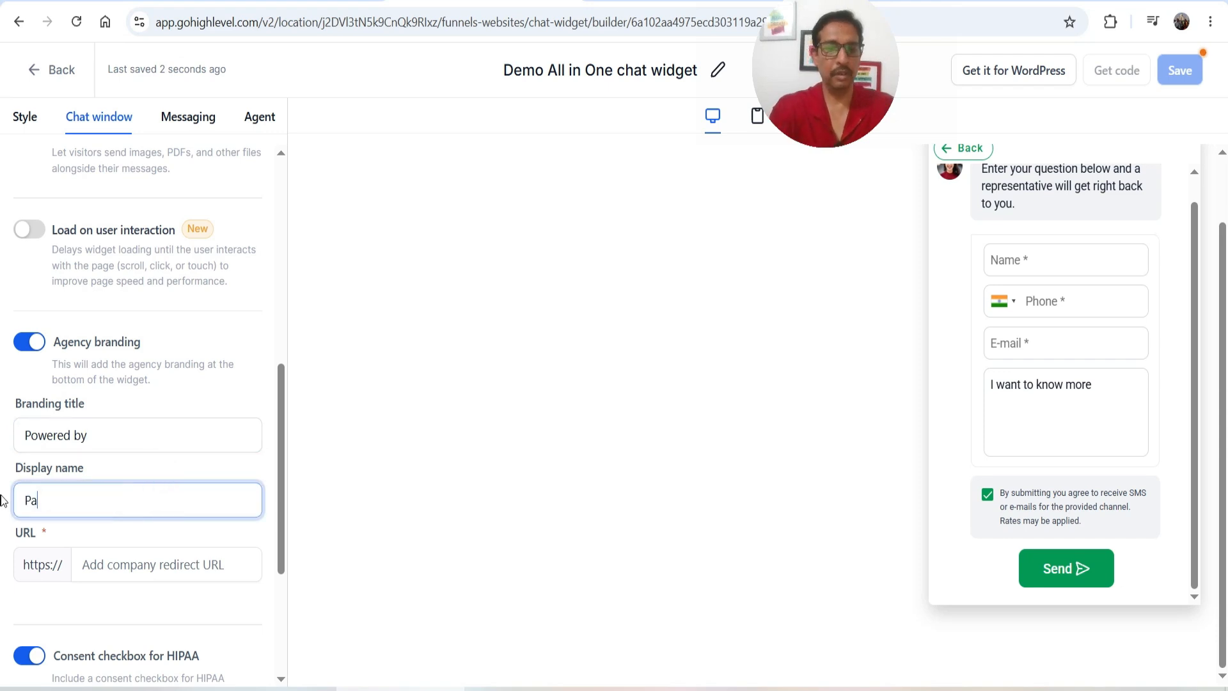
pyautogui.write('ram Freelance')
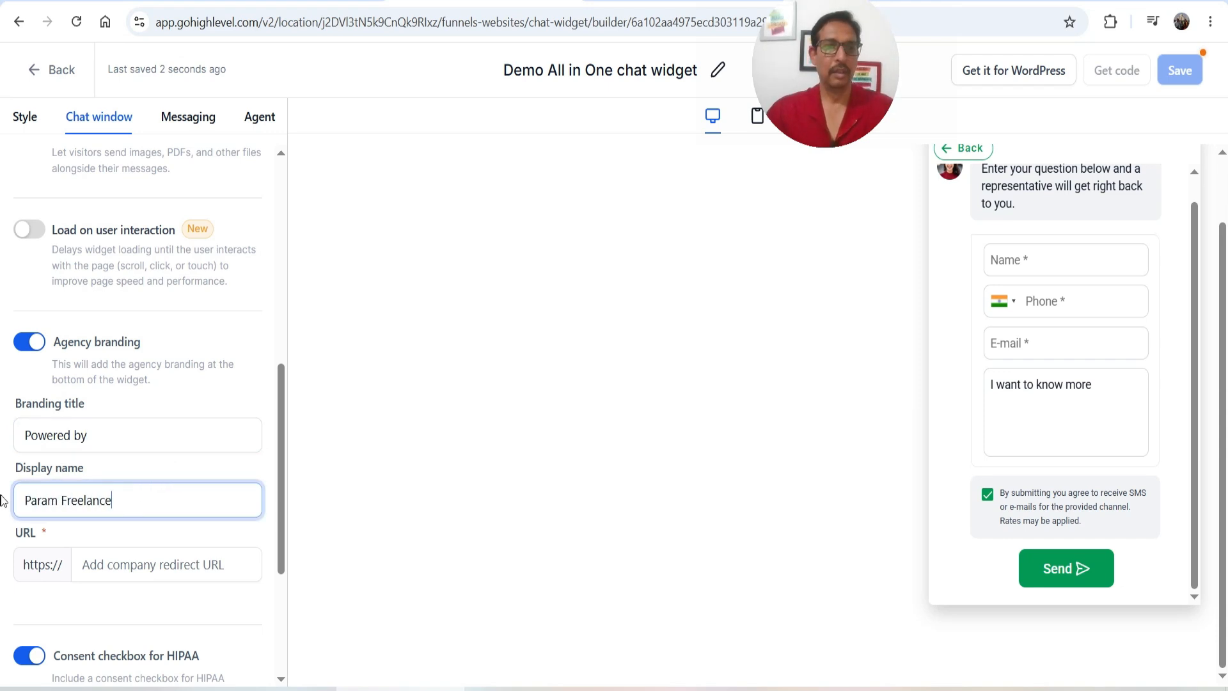
pyautogui.click(131, 568)
pyautogui.write('paramfreelance.com')
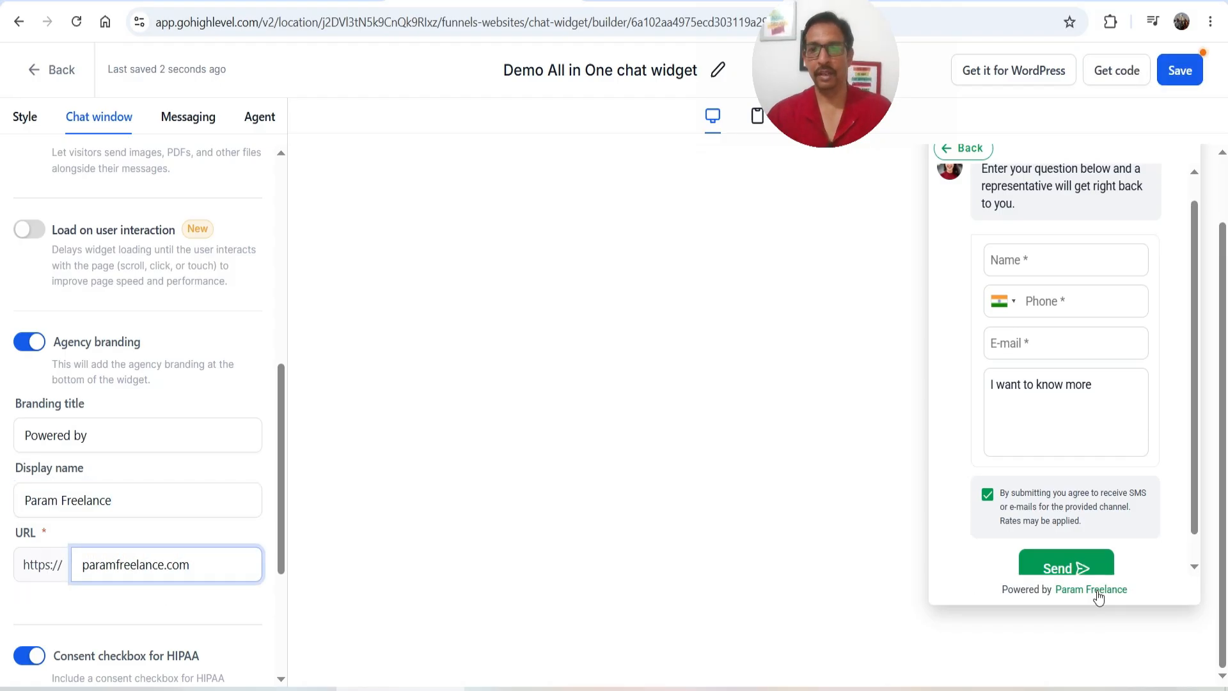
# Review the HIPAA legal consent message and its checkbox in the preview form
pyautogui.scroll(-3, 96, 499)
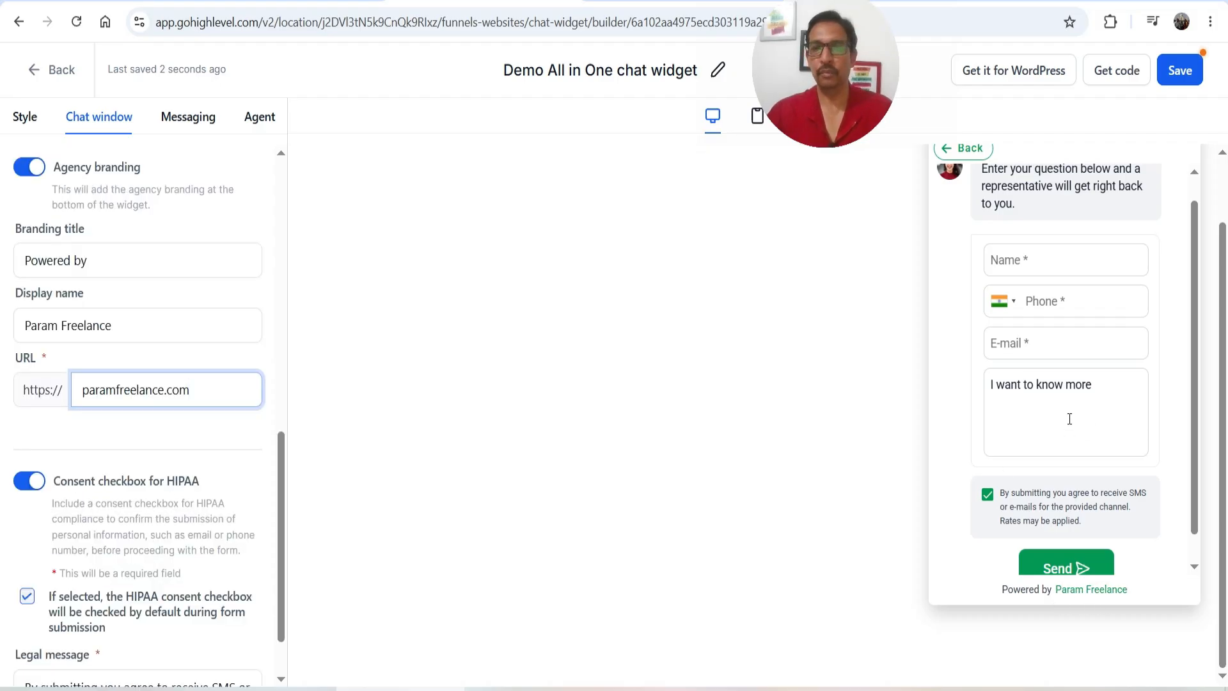
pyautogui.scroll(-1, 1070, 422)
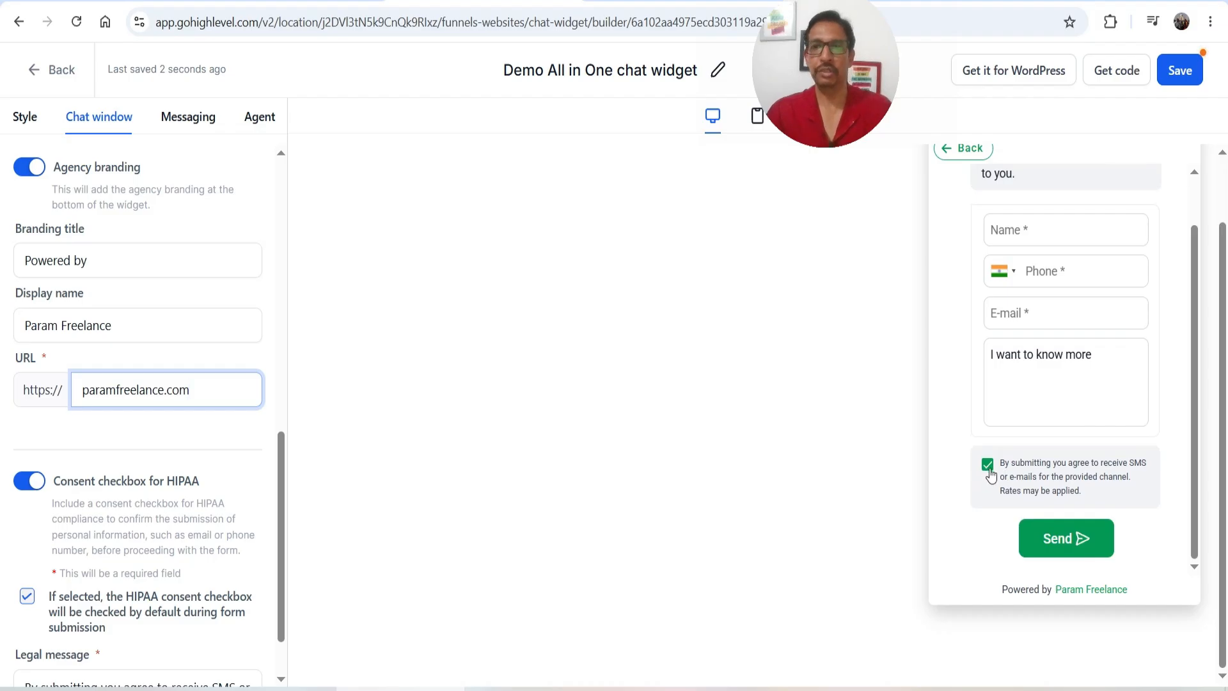
pyautogui.scroll(-1, 77, 427)
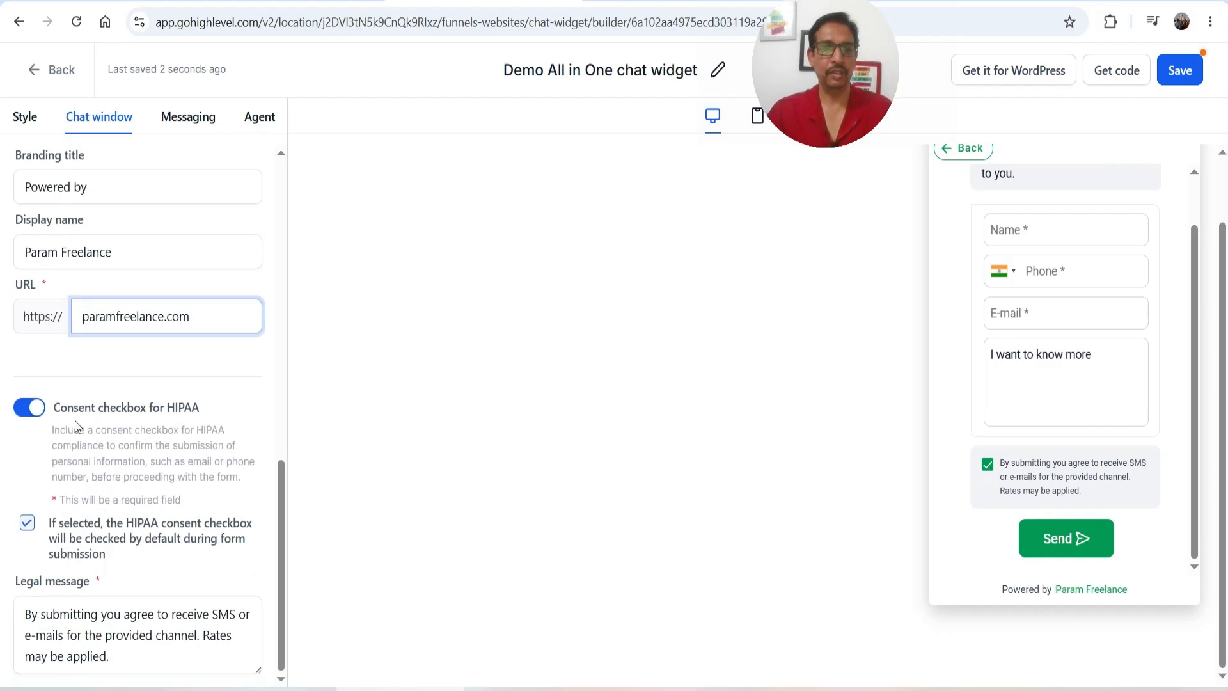
pyautogui.click(110, 656)
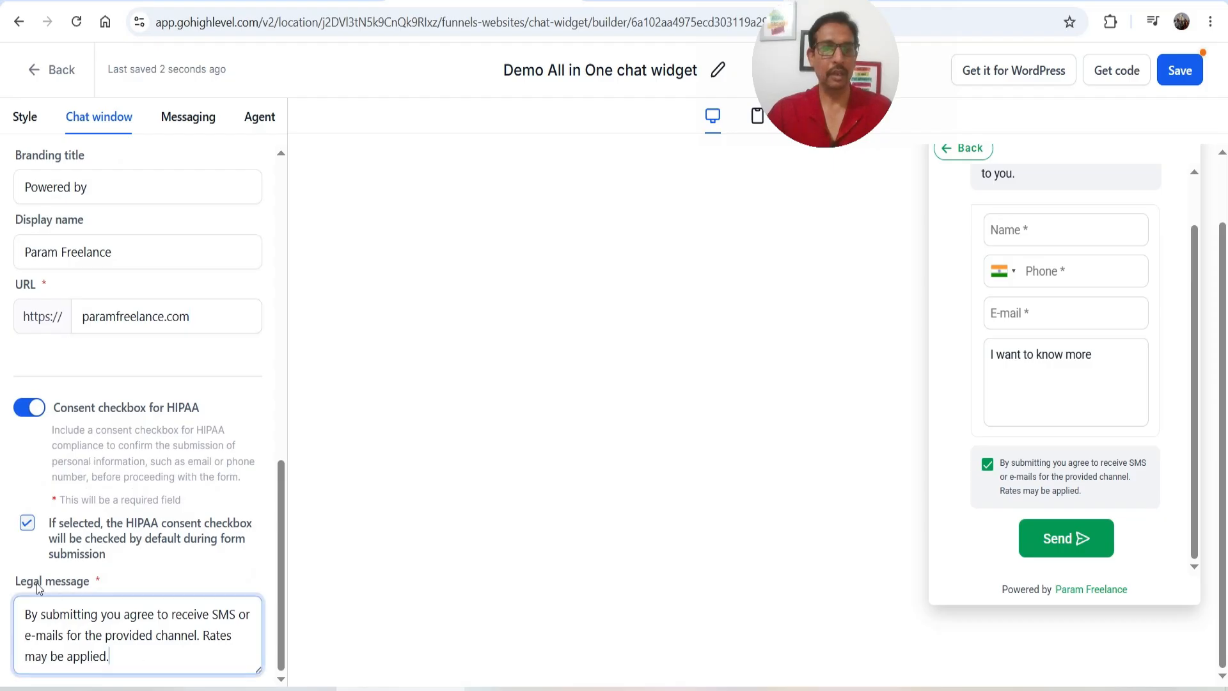
pyautogui.moveTo(1004, 463); pyautogui.dragTo(1115, 497)
pyautogui.click(1116, 497)
pyautogui.click(166, 638)
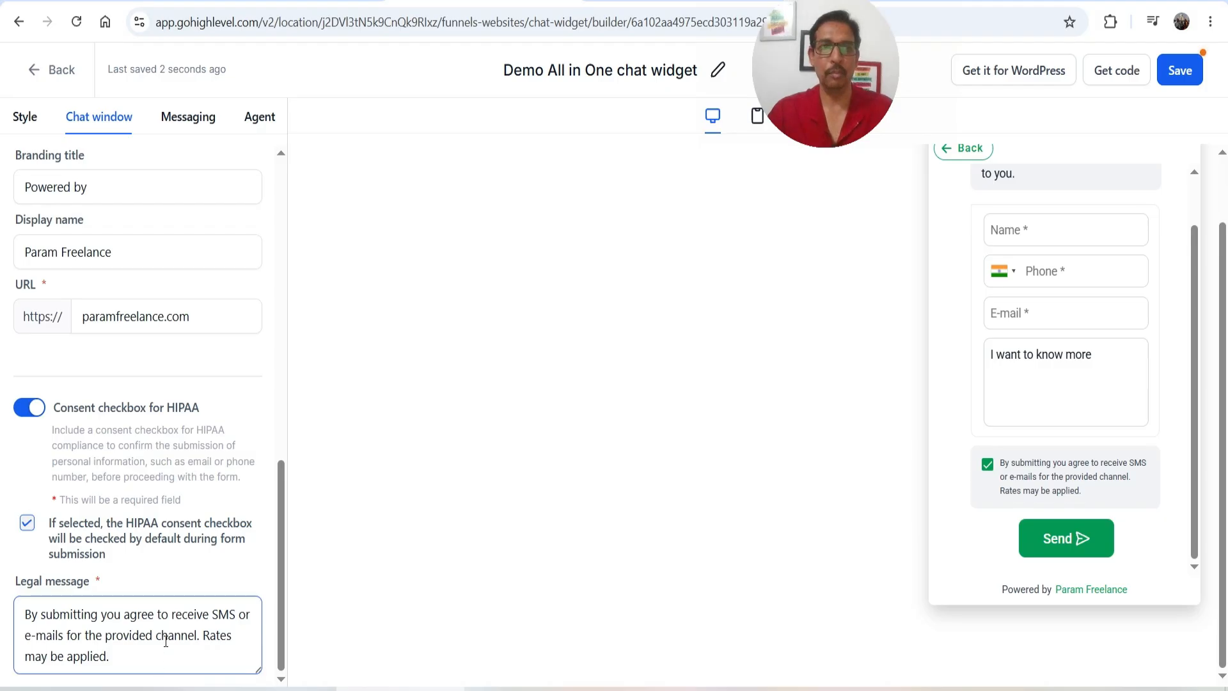
pyautogui.scroll(10, 166, 641)
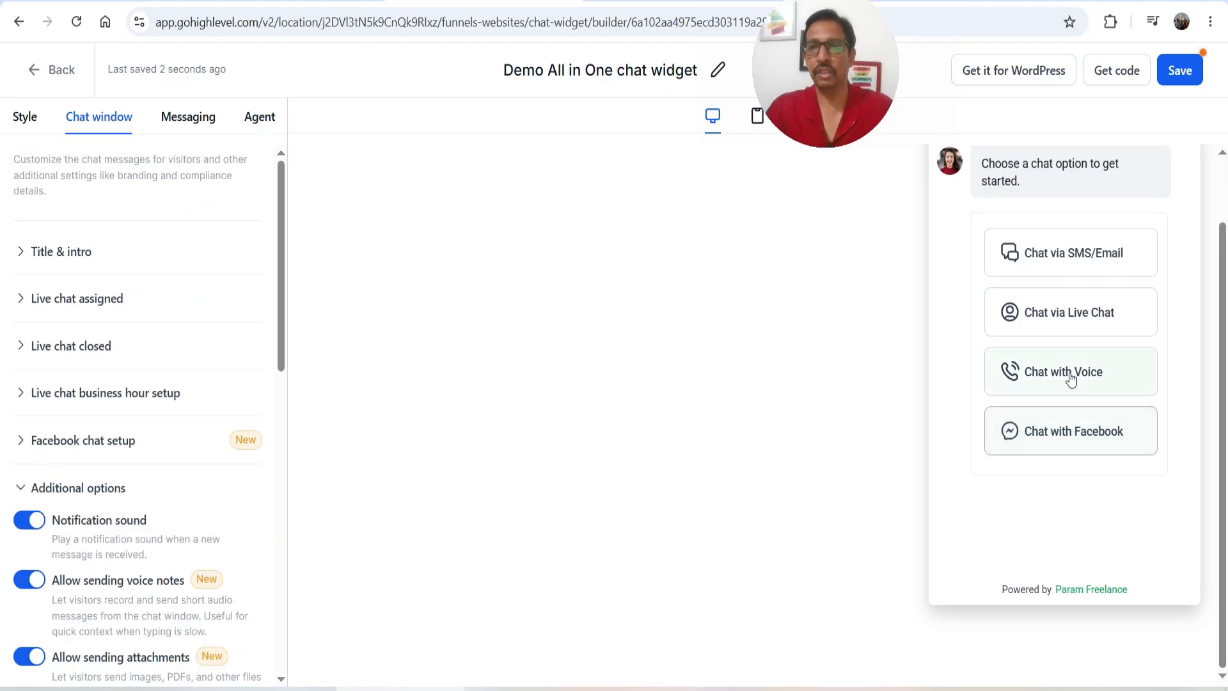
# Preview the Chat with Voice screen and confirm Sophie in the Voice AI agent list
pyautogui.click(1071, 378)
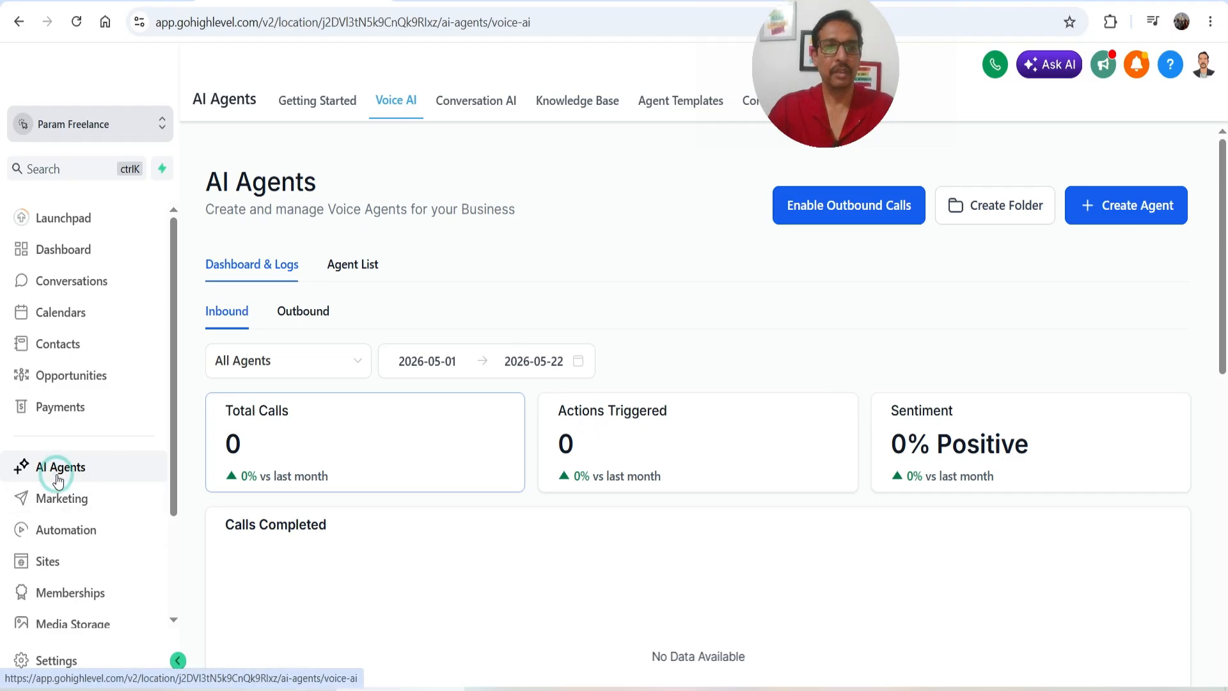
pyautogui.click(403, 105)
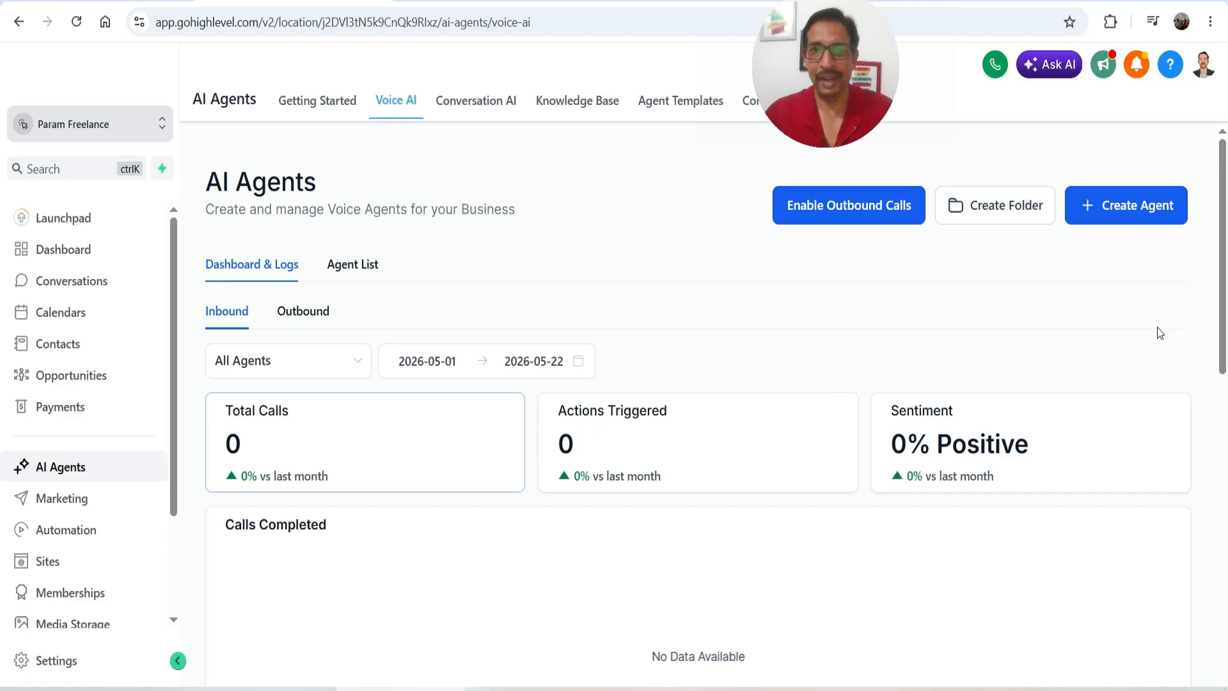
pyautogui.click(348, 273)
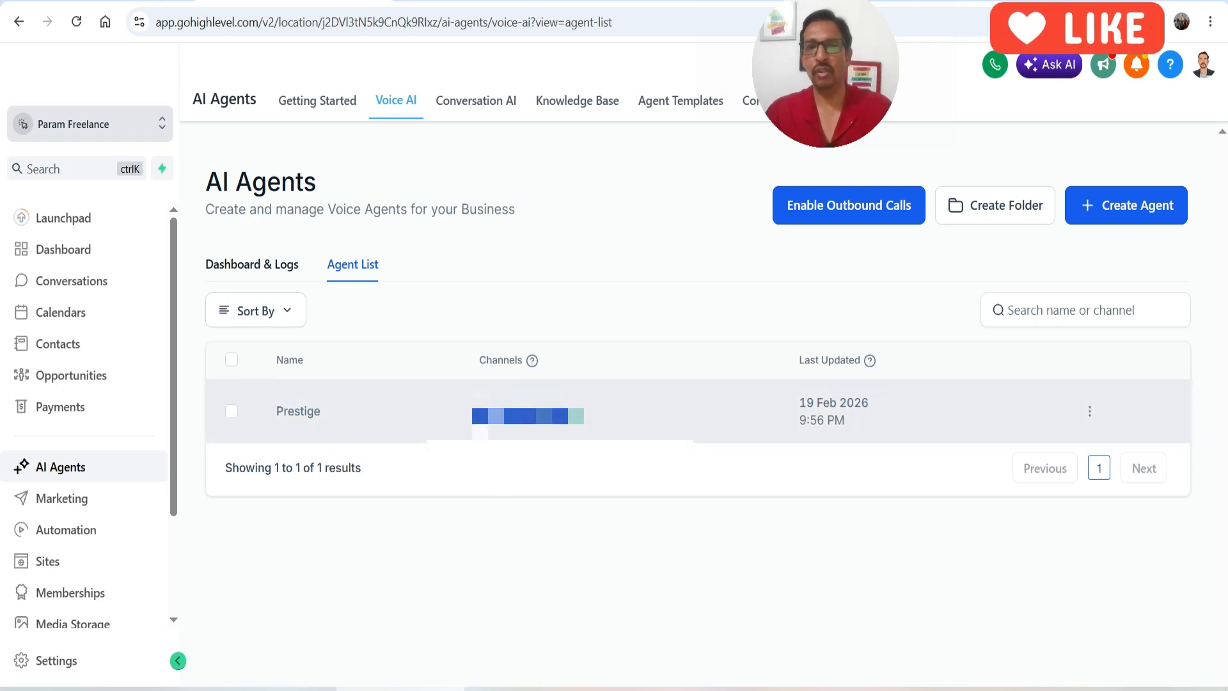
pyautogui.click(514, 546)
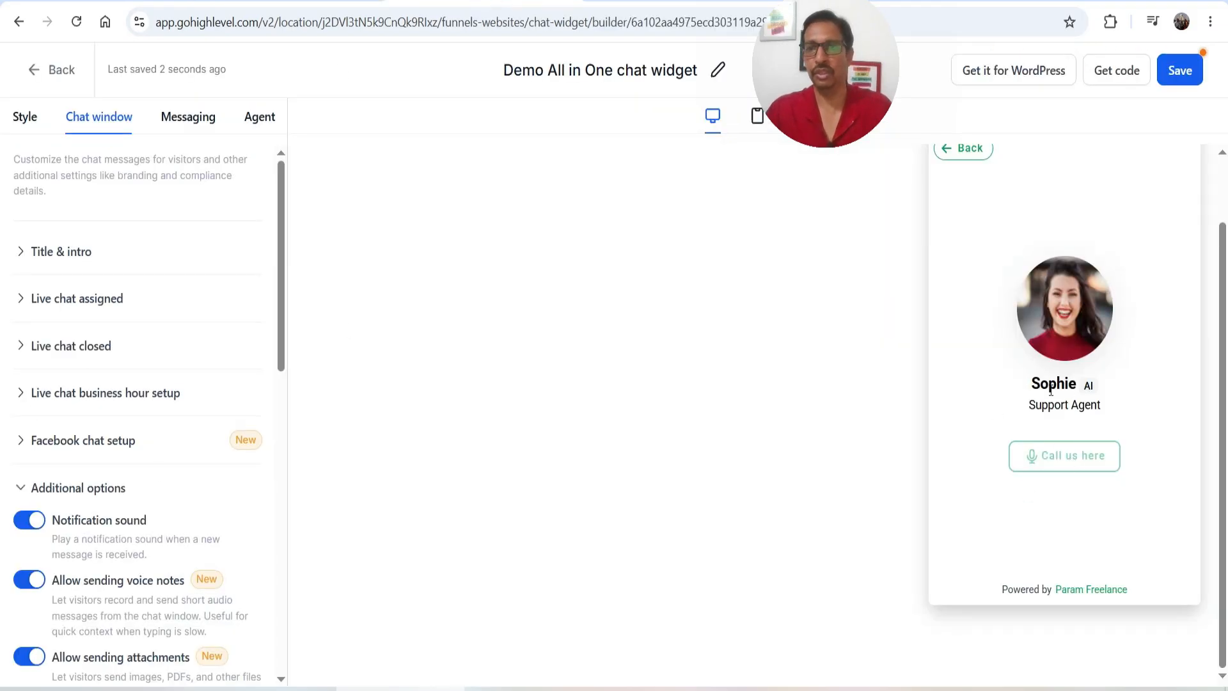
pyautogui.moveTo(1032, 385); pyautogui.dragTo(1095, 379)
pyautogui.click(1112, 407)
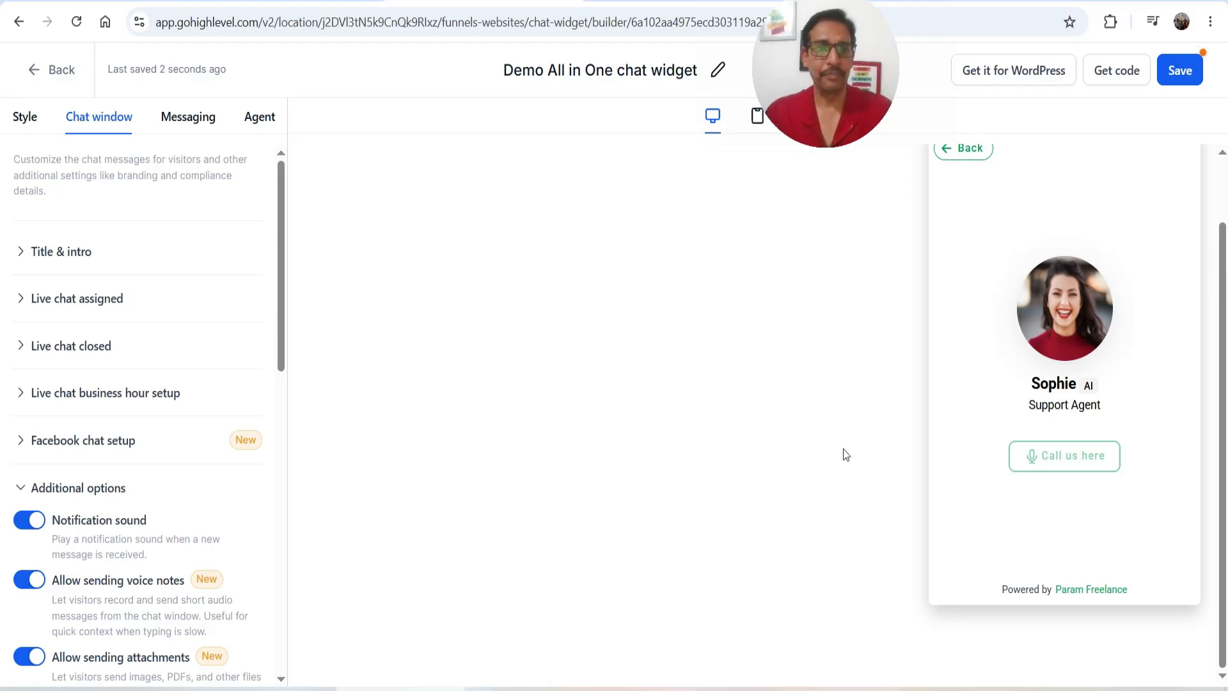
# In Messaging, expand Live chat acknowledgement and review the 'Your chat has ended' message
pyautogui.click(194, 131)
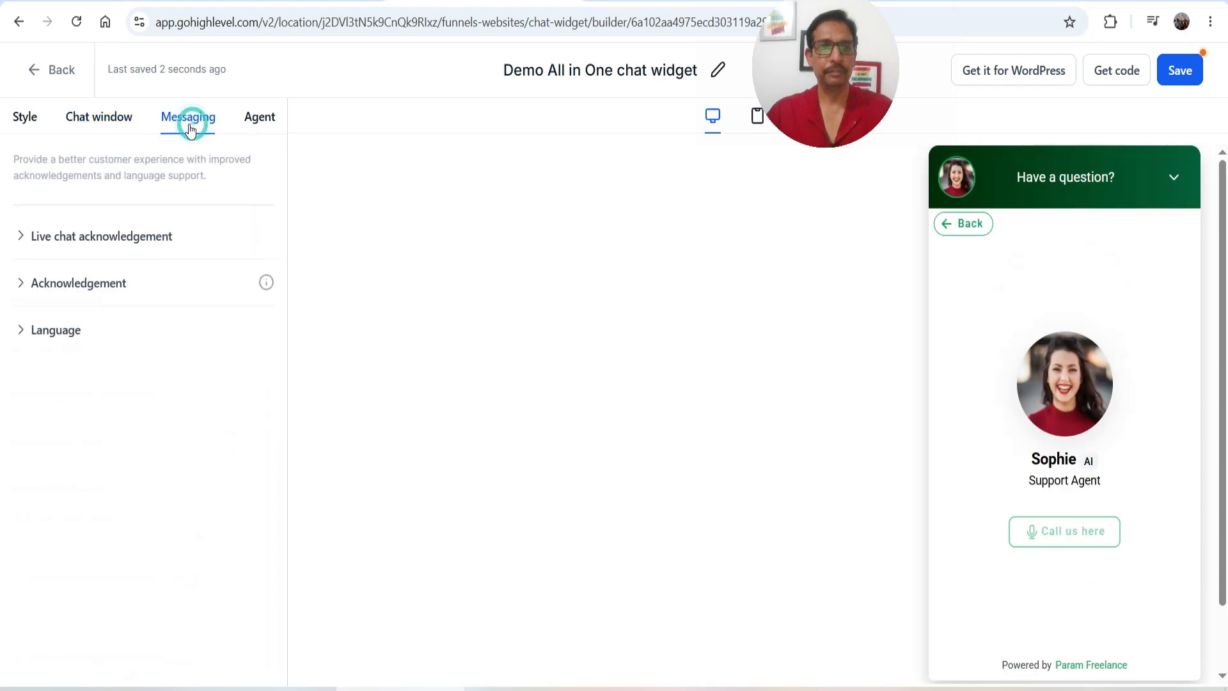
pyautogui.click(93, 244)
pyautogui.click(179, 323)
pyautogui.tripleClick(180, 313)
pyautogui.scroll(-1, 158, 314)
# Review the feedback, feedback submission note and chat ended messages, and expand Acknowledgement settings
pyautogui.tripleClick(192, 354)
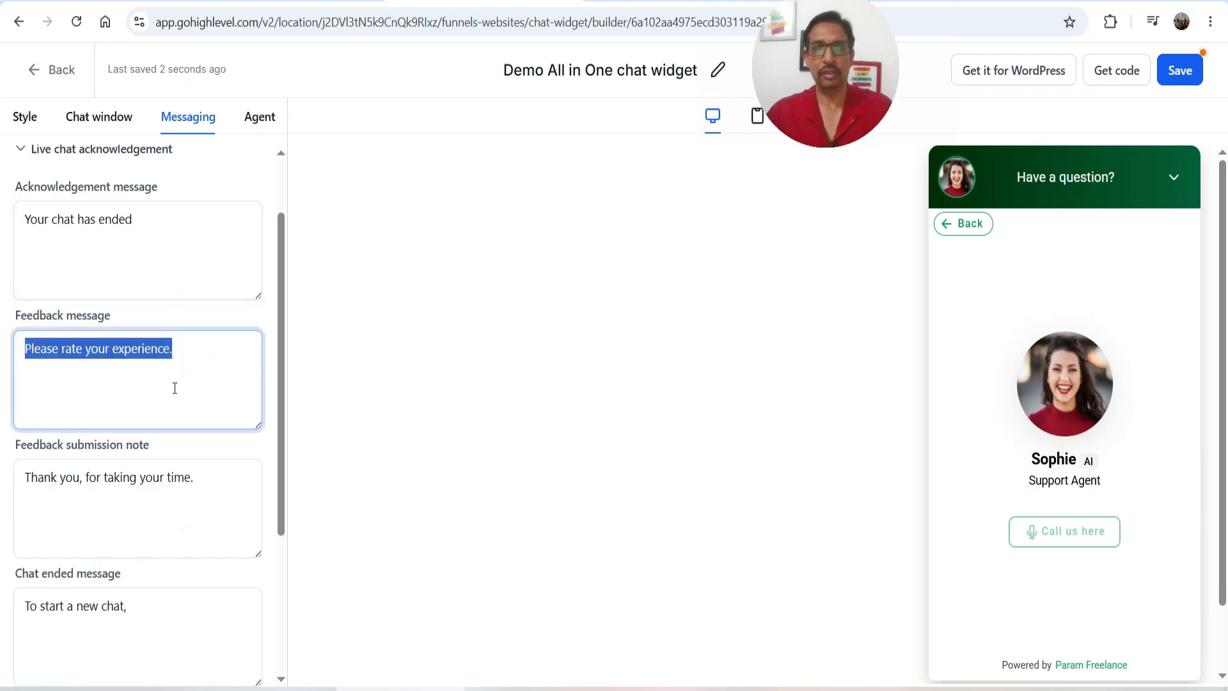
pyautogui.scroll(-3, 175, 384)
pyautogui.tripleClick(203, 254)
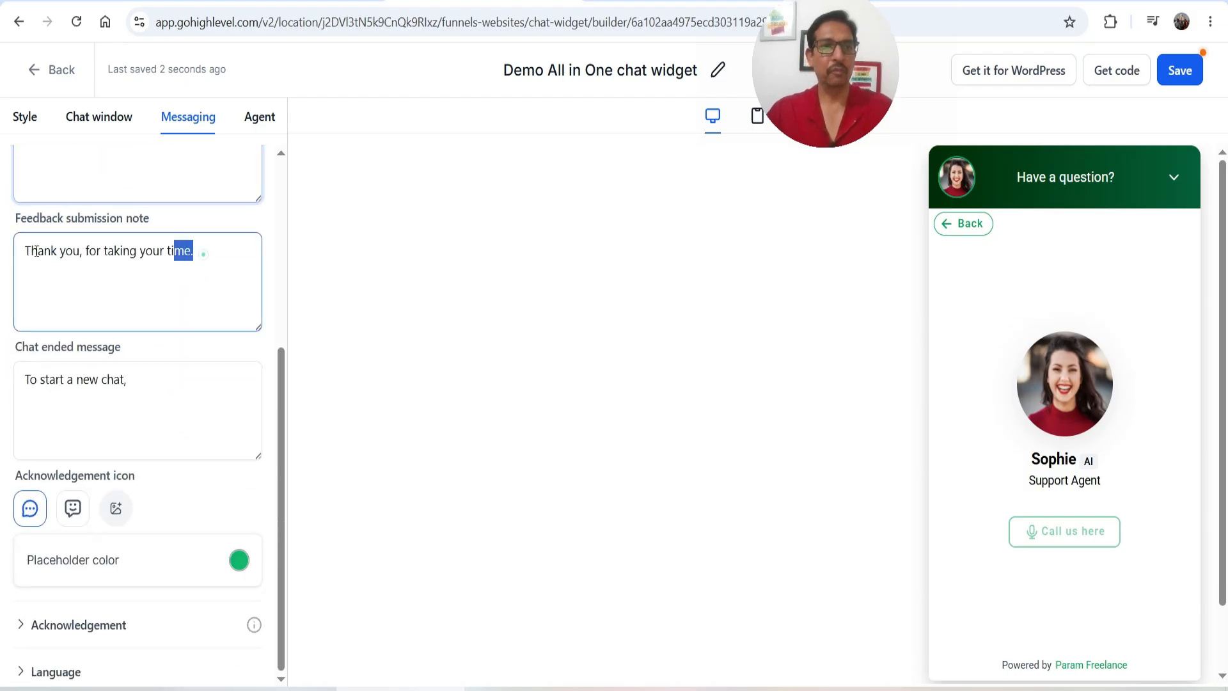
pyautogui.click(110, 289)
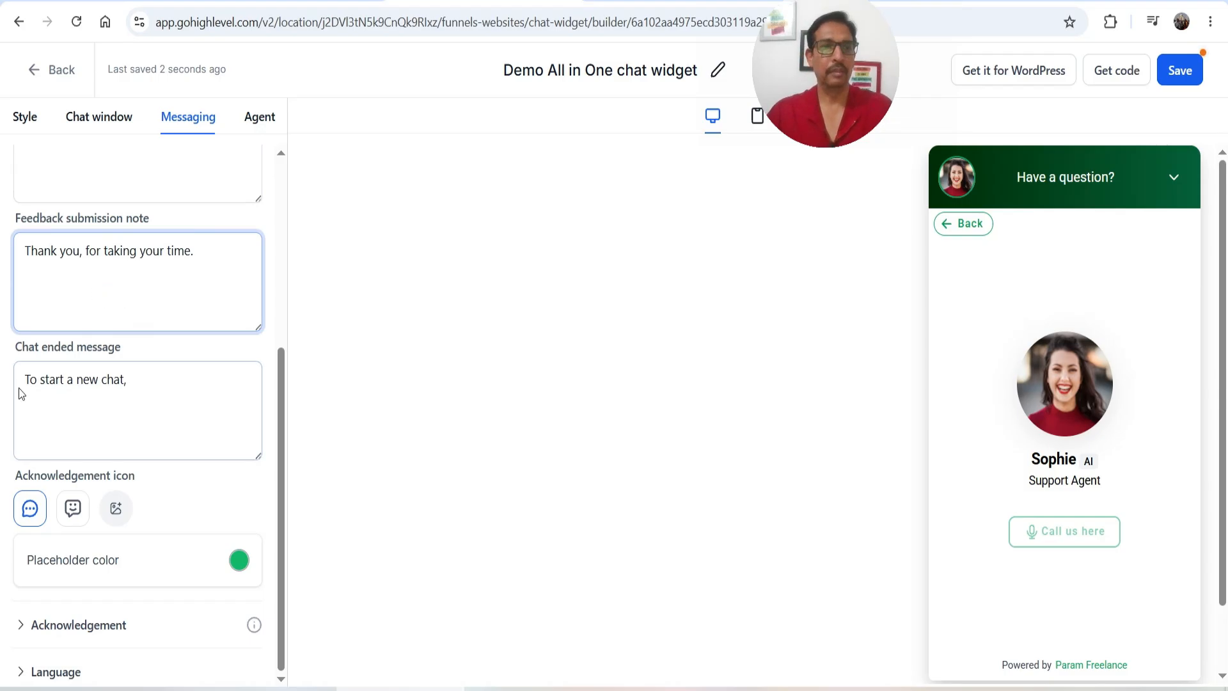
pyautogui.tripleClick(178, 375)
pyautogui.click(153, 401)
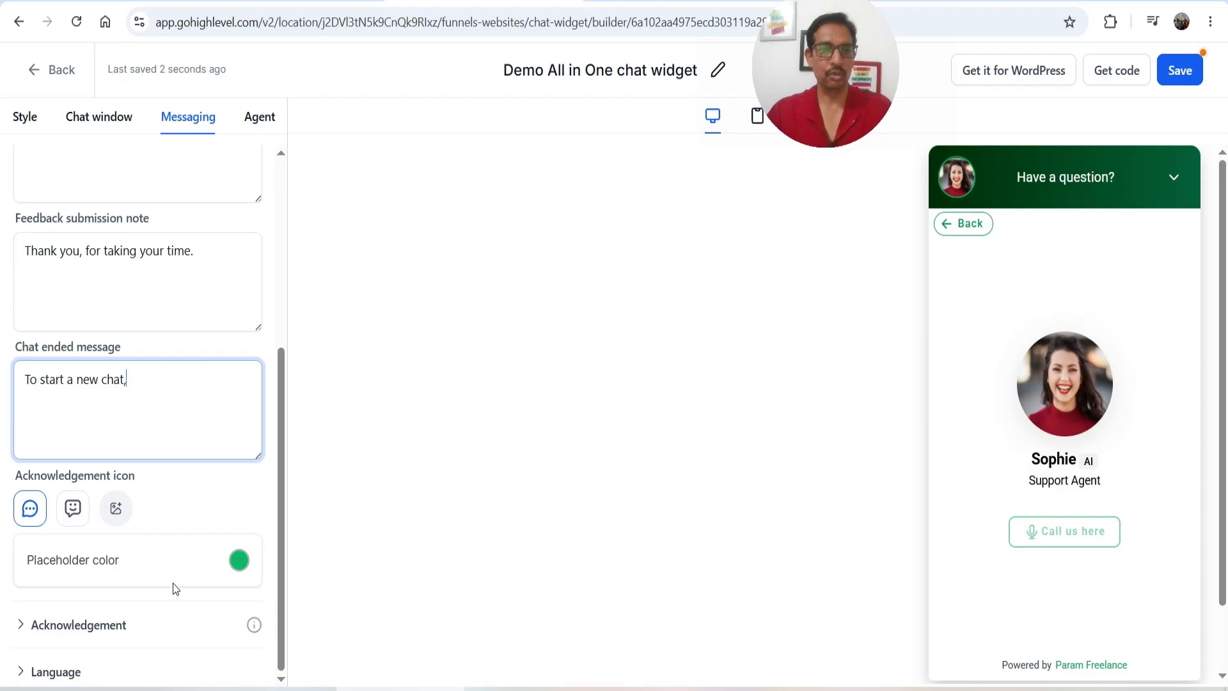
pyautogui.click(105, 624)
# Review the customer support contact and the 'One of our representatives will contact you shortly.' message
pyautogui.click(112, 332)
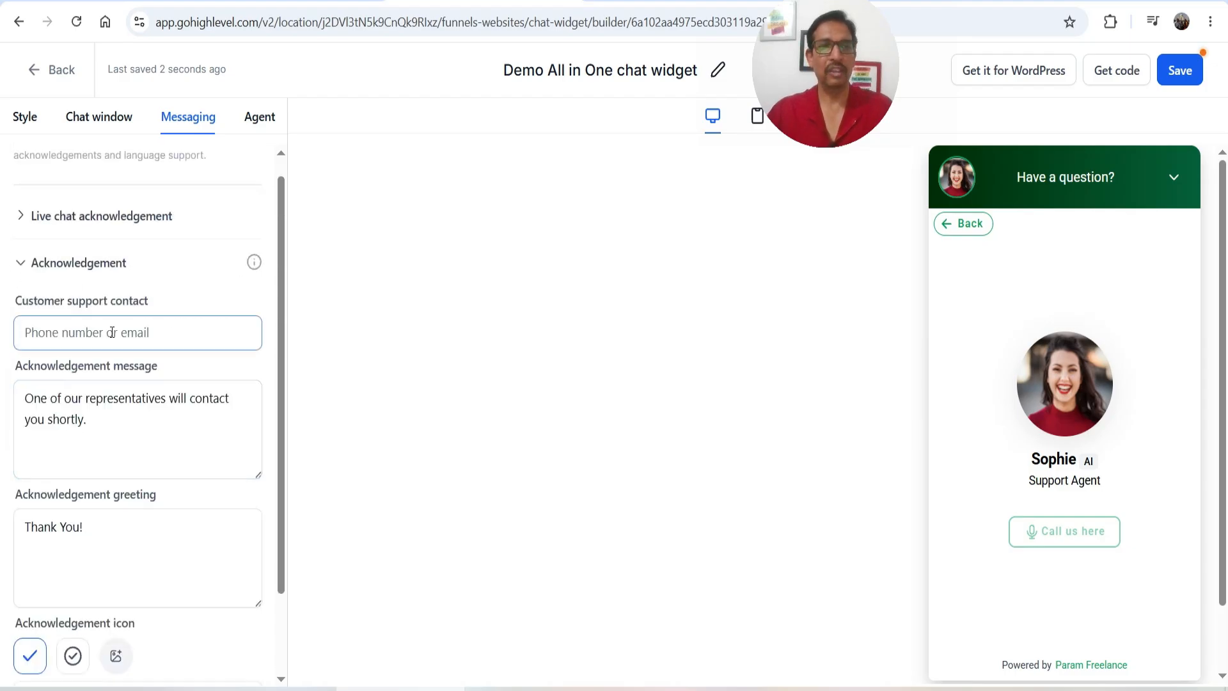
pyautogui.click(148, 330)
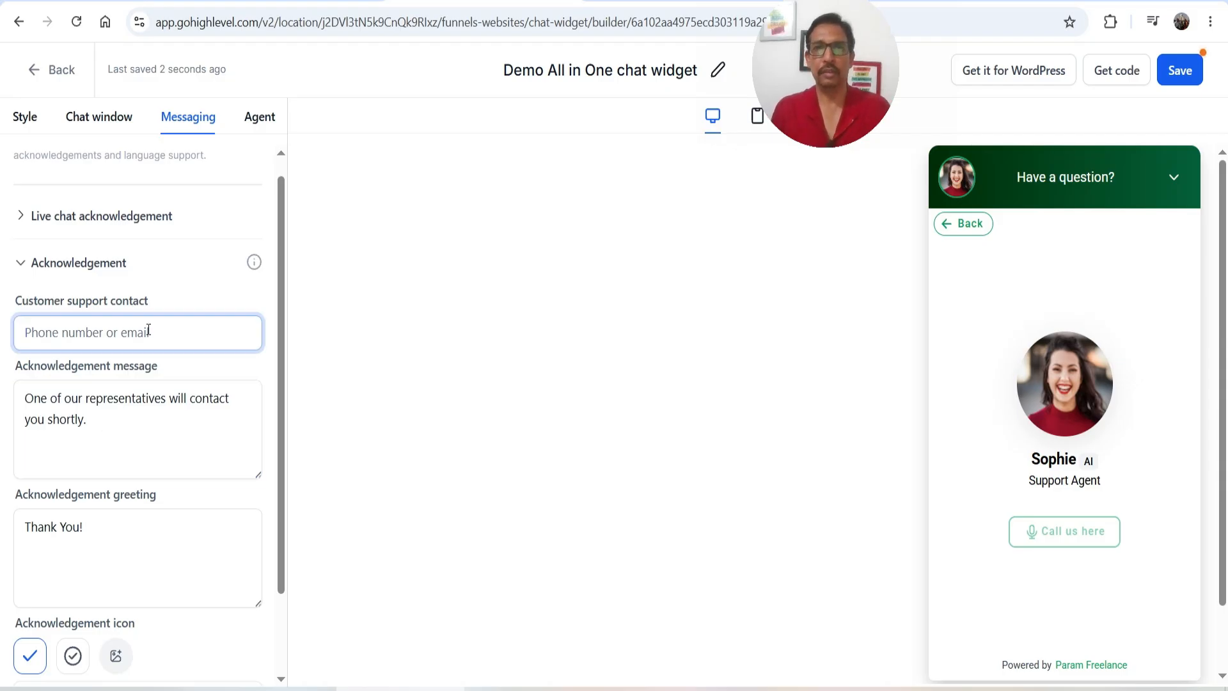
pyautogui.click(101, 423)
pyautogui.tripleClick(137, 424)
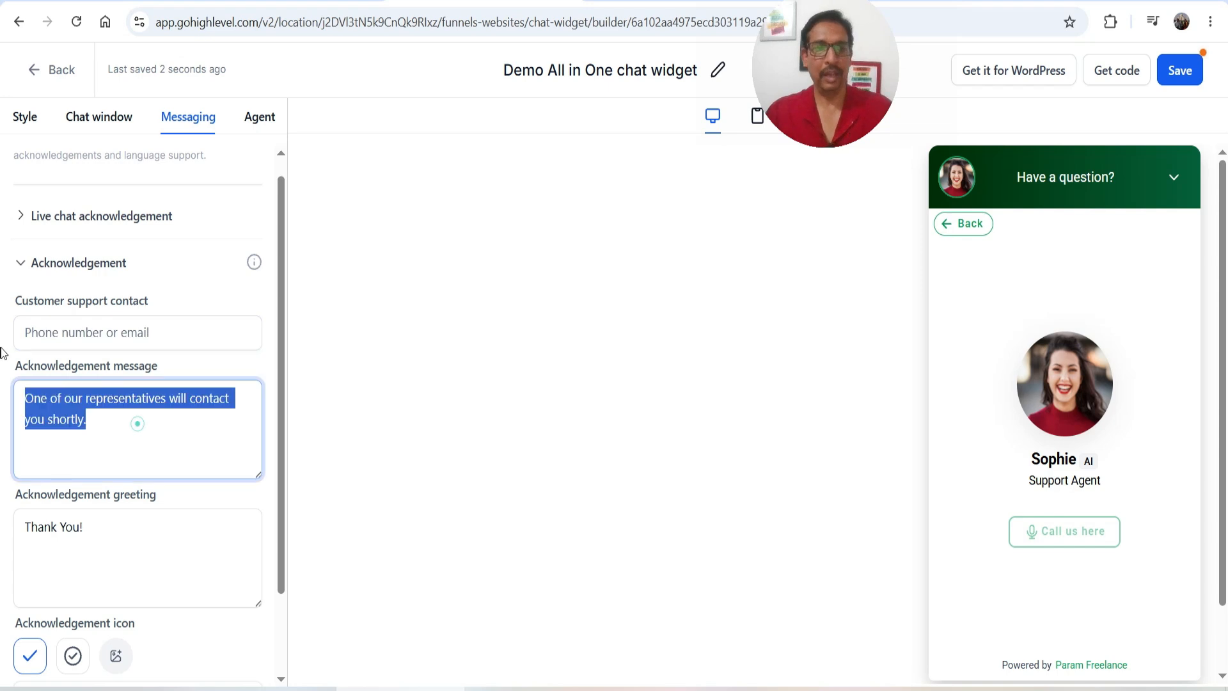
pyautogui.click(146, 429)
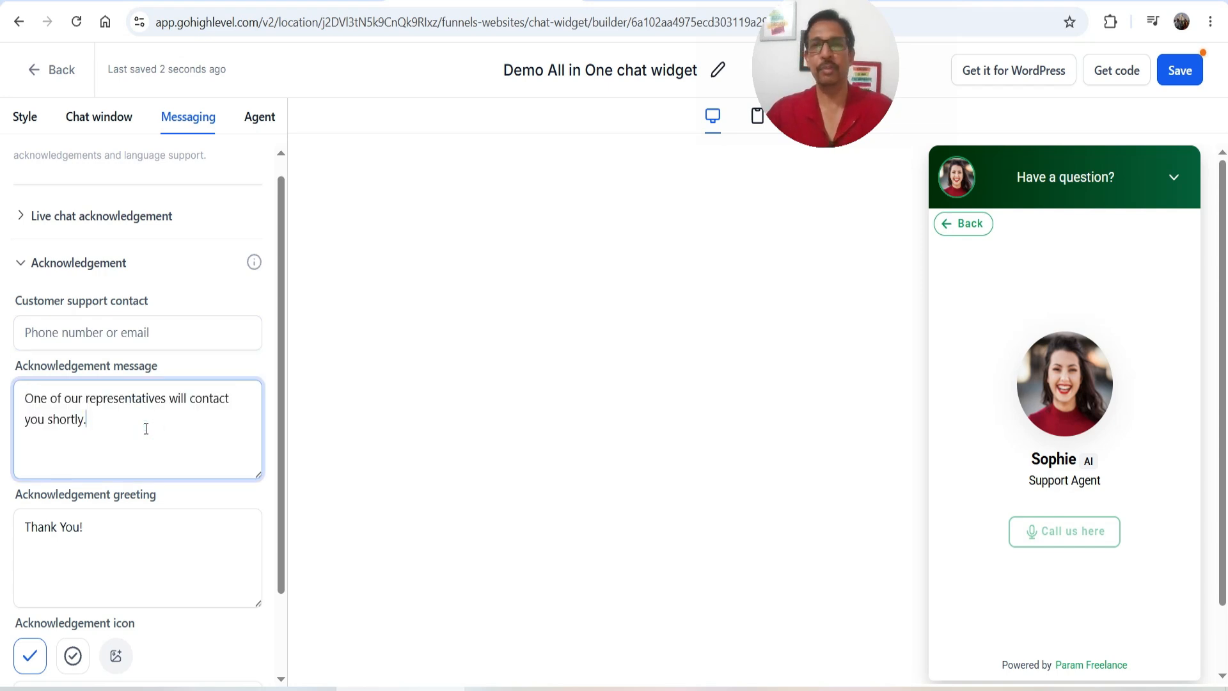
pyautogui.scroll(-2, 146, 428)
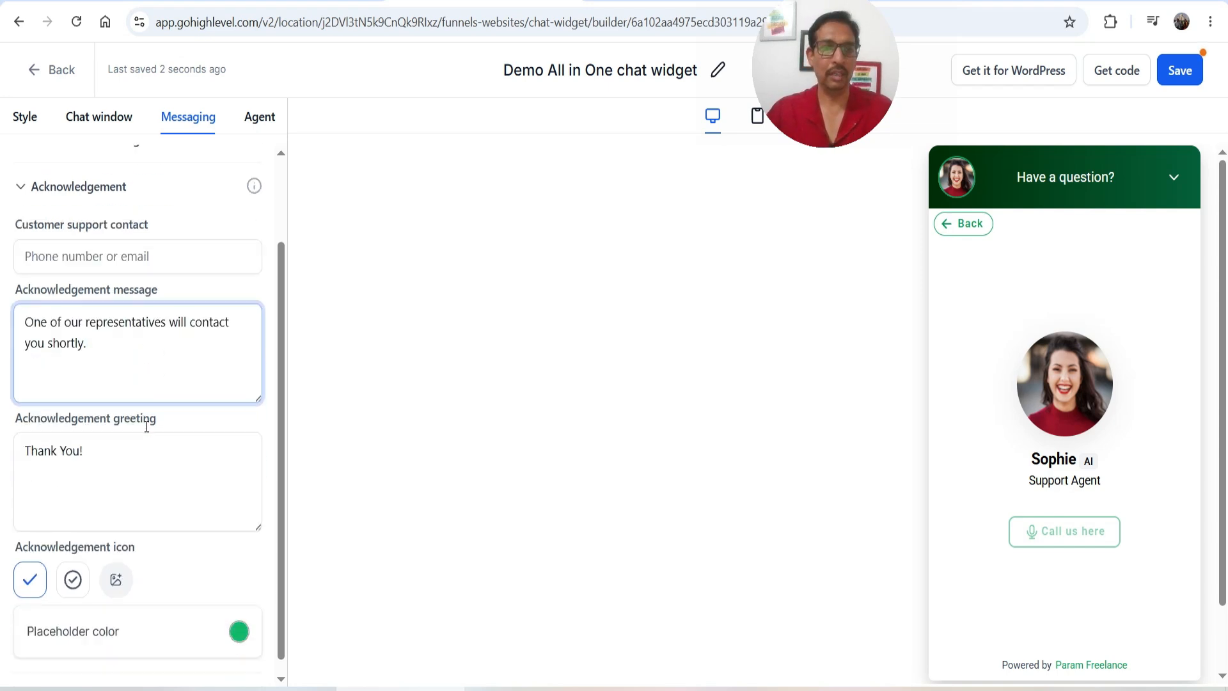
# Check the chat language options and bring up the Agent settings using Voice AI agent Prestige
pyautogui.click(134, 403)
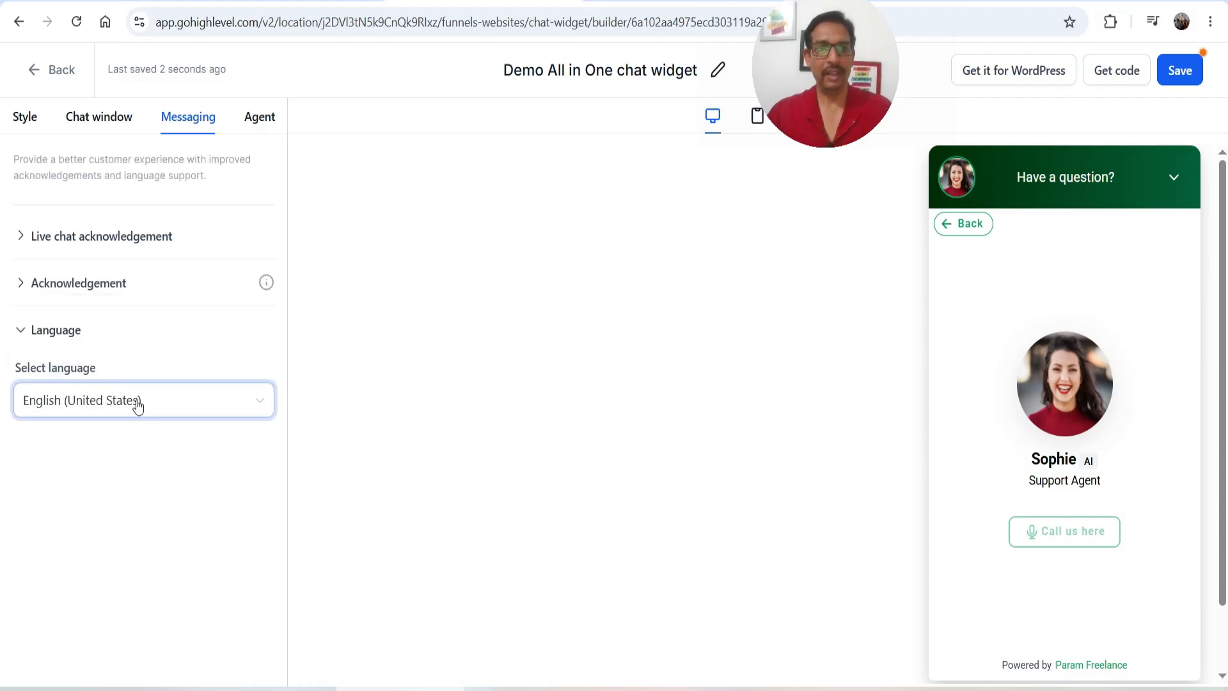
pyautogui.scroll(-5, 181, 539)
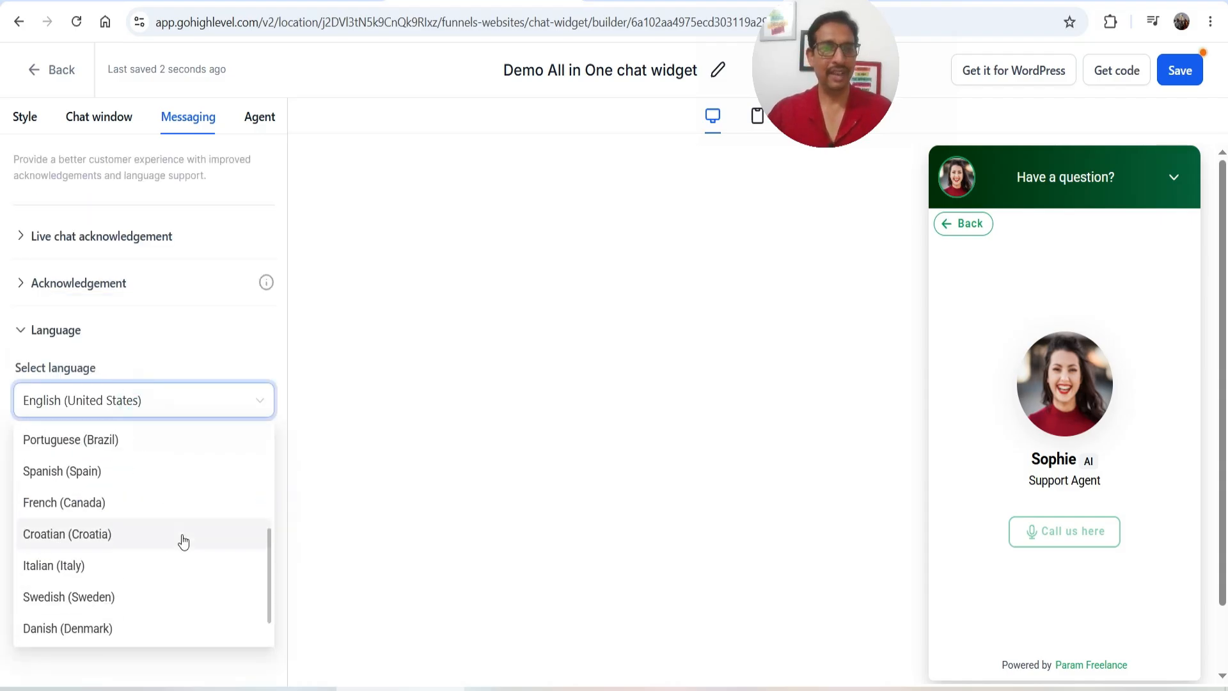
pyautogui.scroll(5, 173, 579)
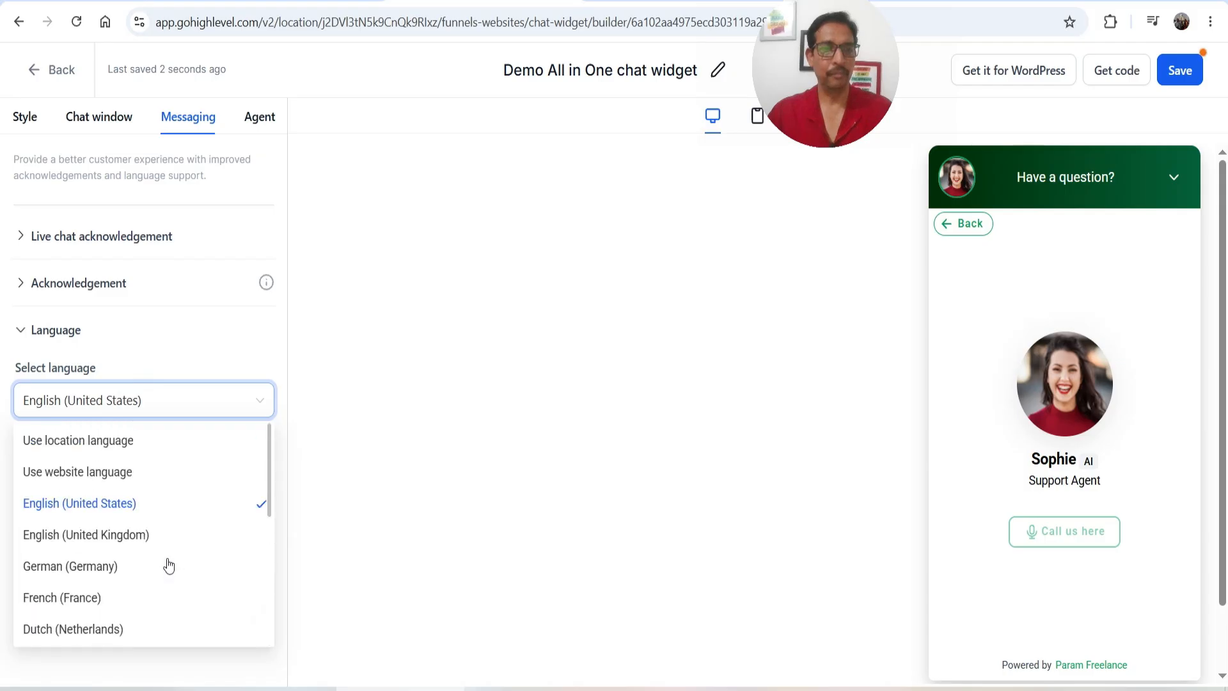
pyautogui.click(195, 353)
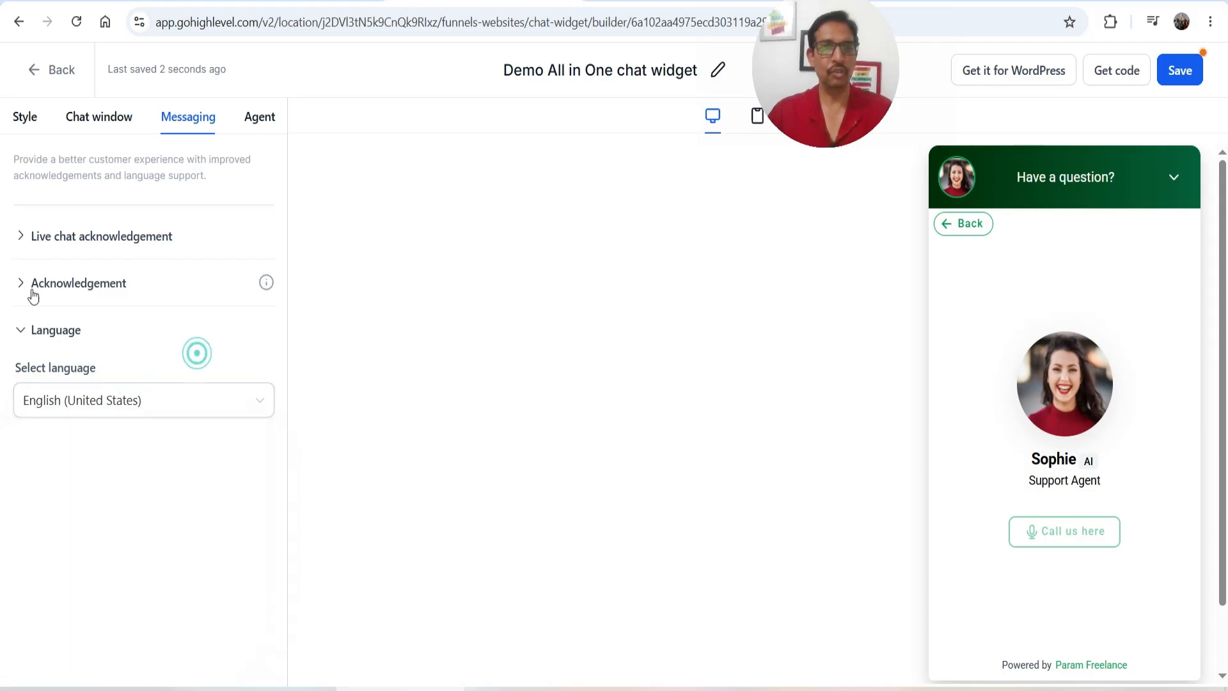
pyautogui.click(260, 120)
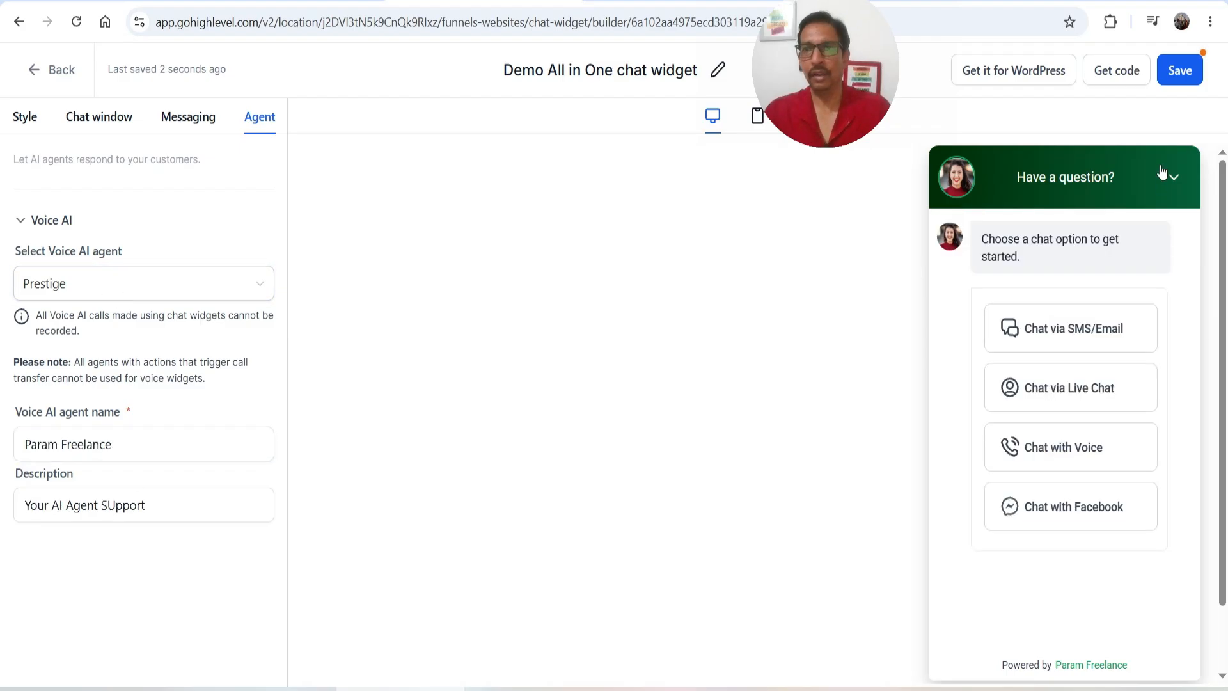
# Save the widget, copy its embed script from Get code, and switch to the WordPress dashboard
pyautogui.click(1177, 68)
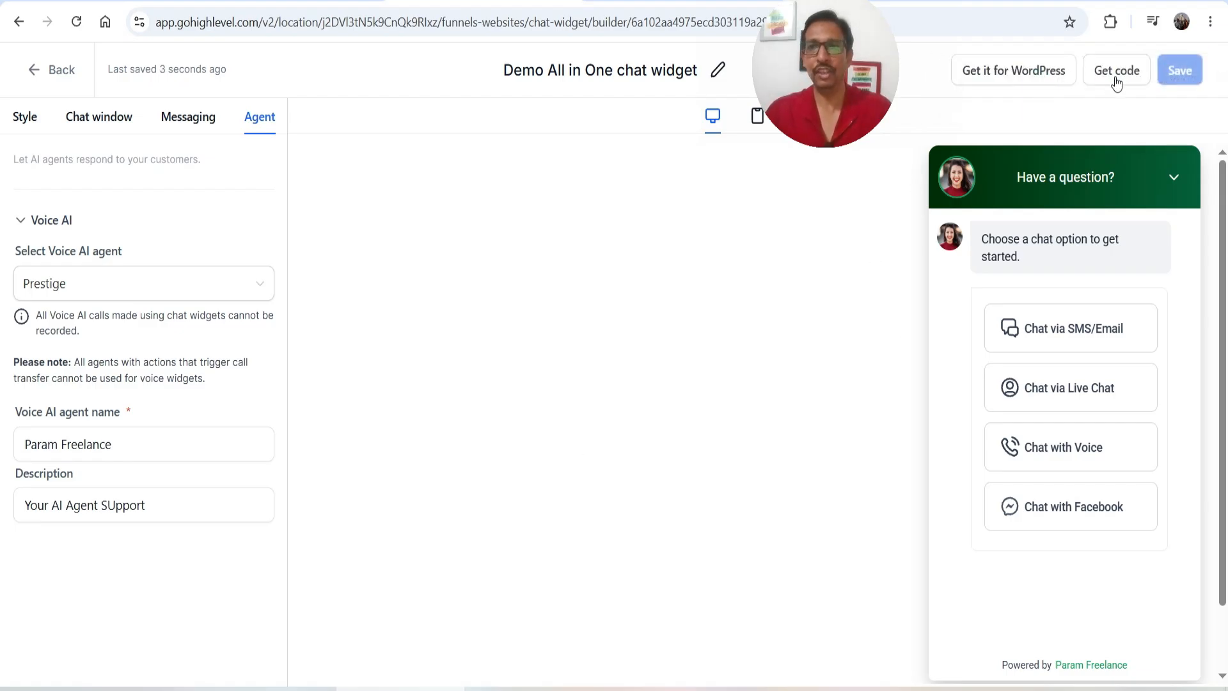
pyautogui.click(1116, 71)
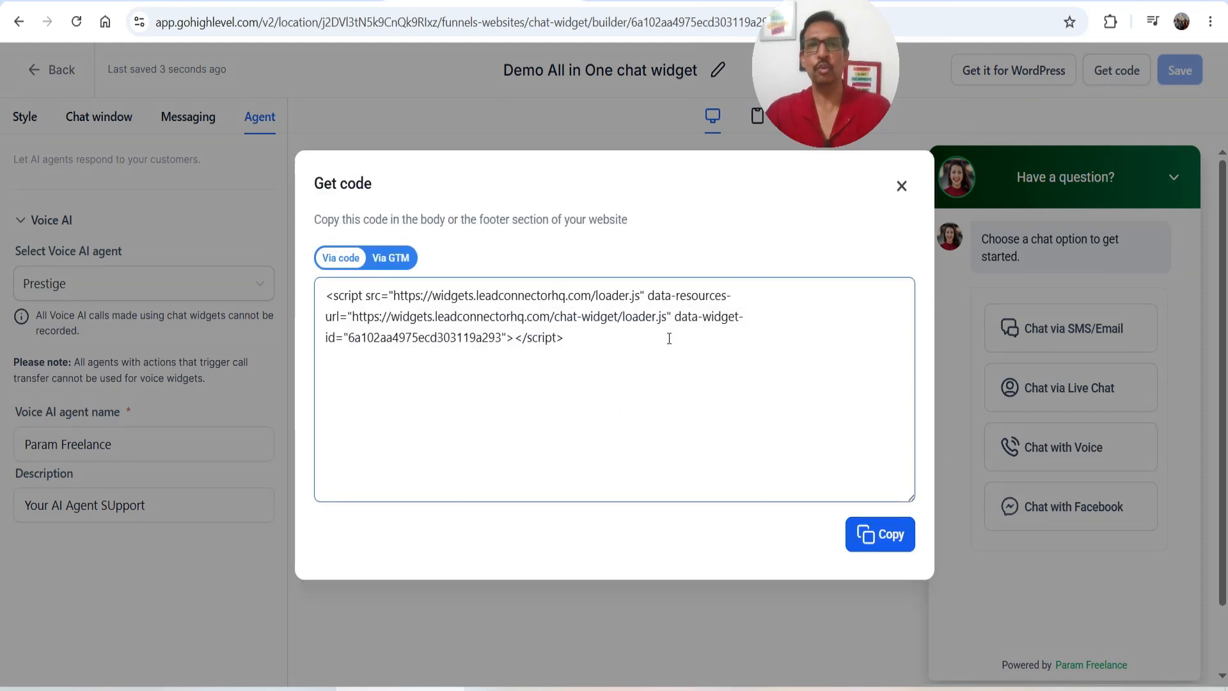
pyautogui.click(892, 538)
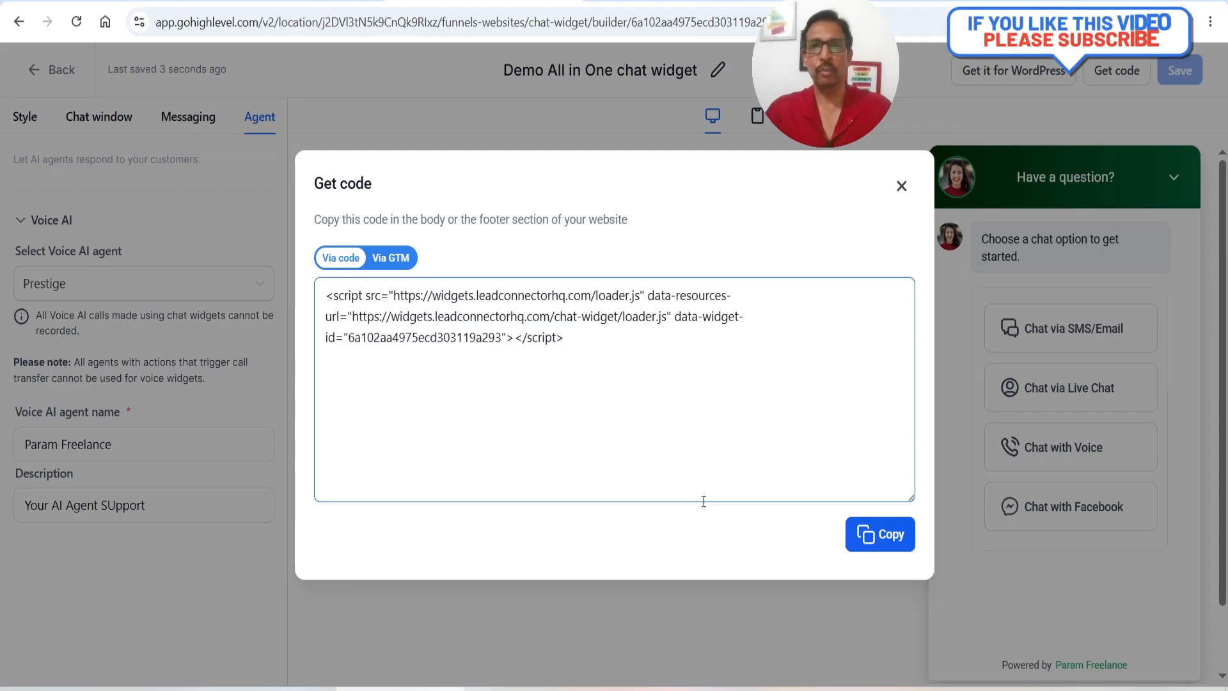
pyautogui.click(528, 689)
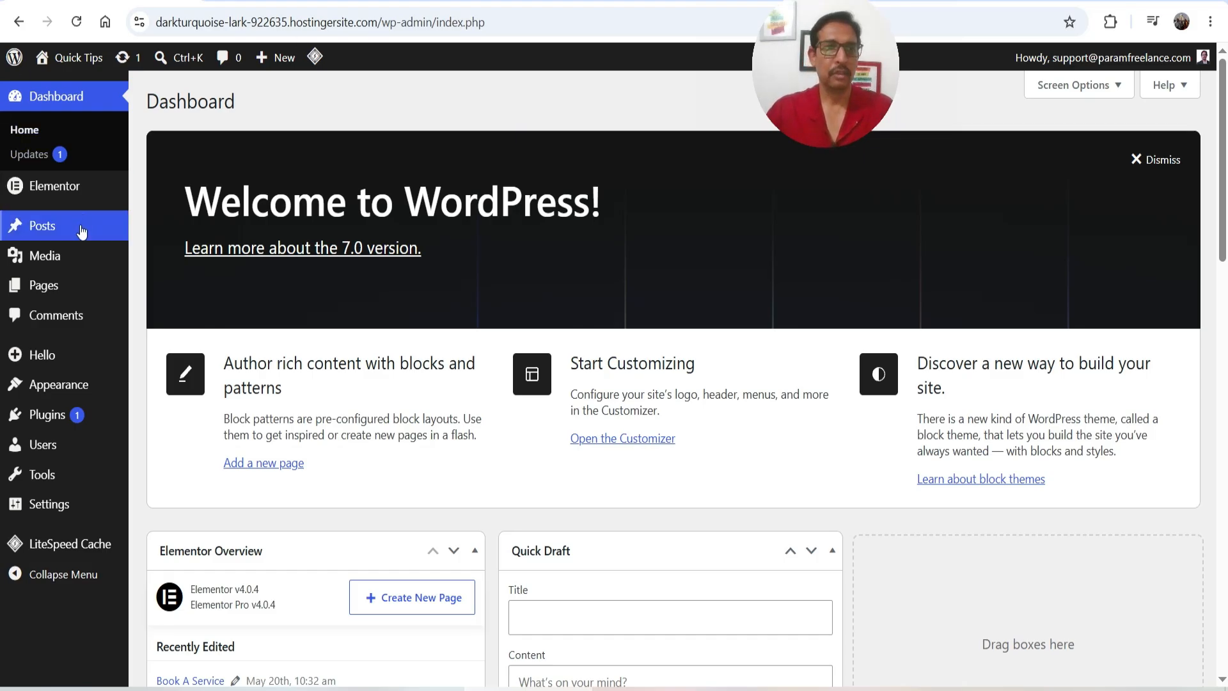
# Create a new Elementor custom code snippet titled 'Chat Widget' containing the pasted widget script
pyautogui.moveTo(64, 185)
pyautogui.moveTo(160, 213)
pyautogui.click(294, 246)
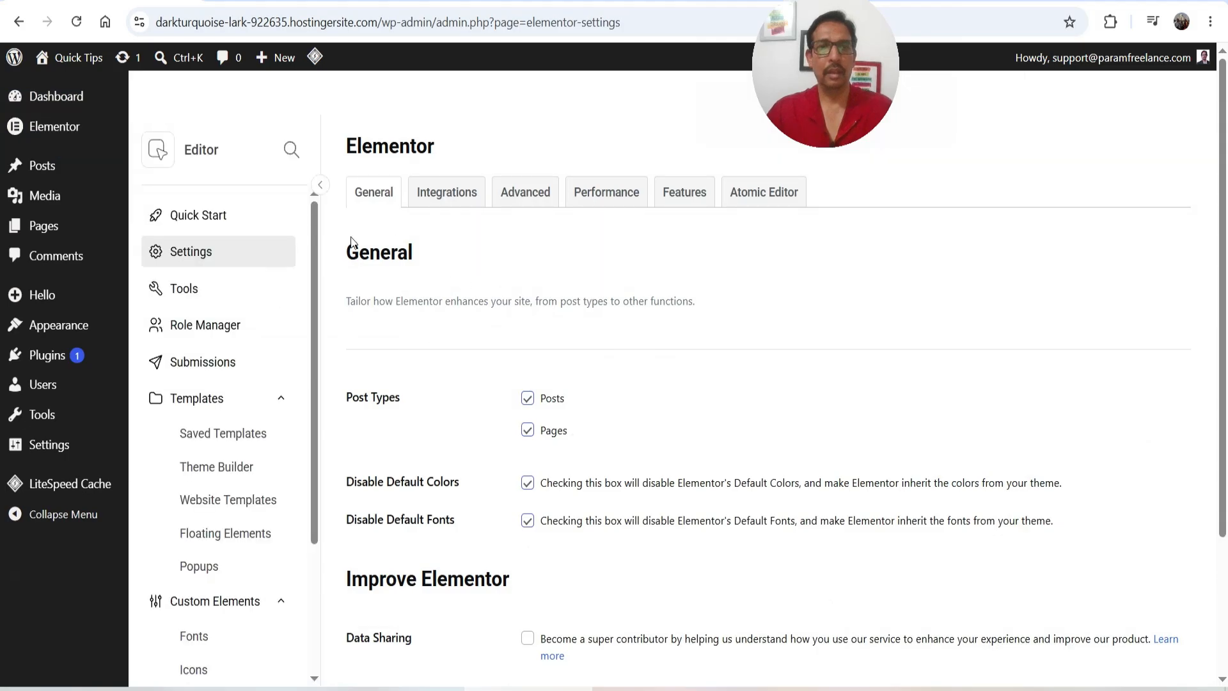
pyautogui.scroll(-3, 252, 496)
pyautogui.click(198, 517)
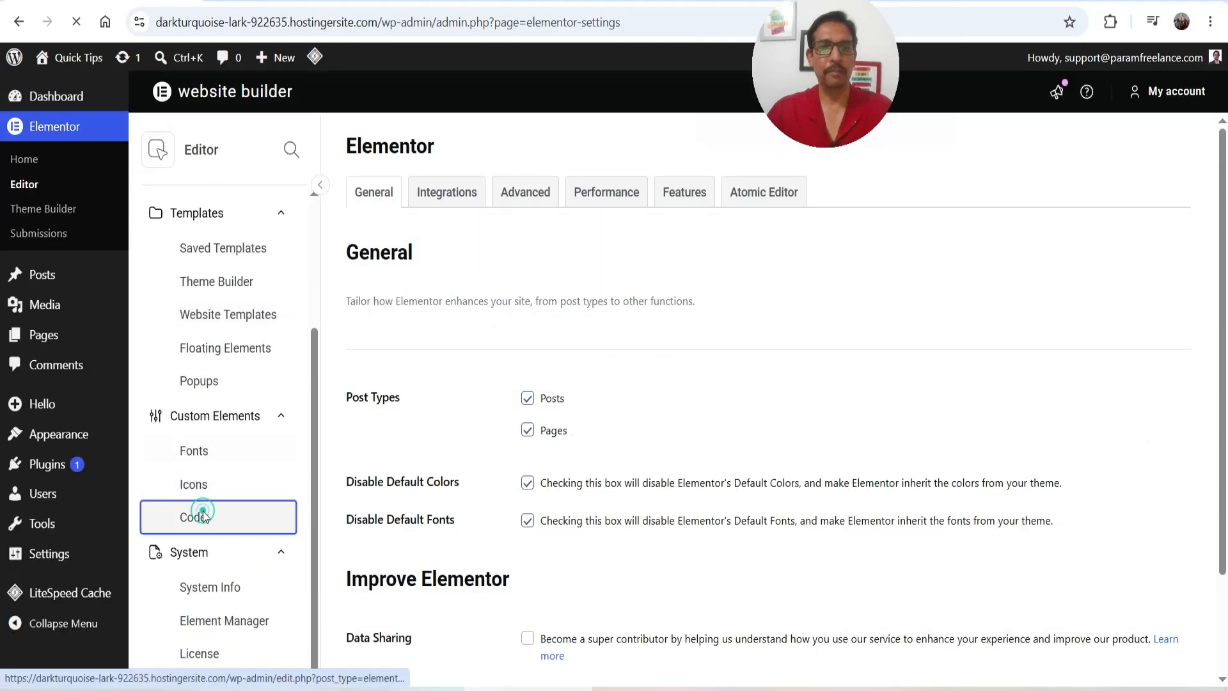
pyautogui.click(1182, 194)
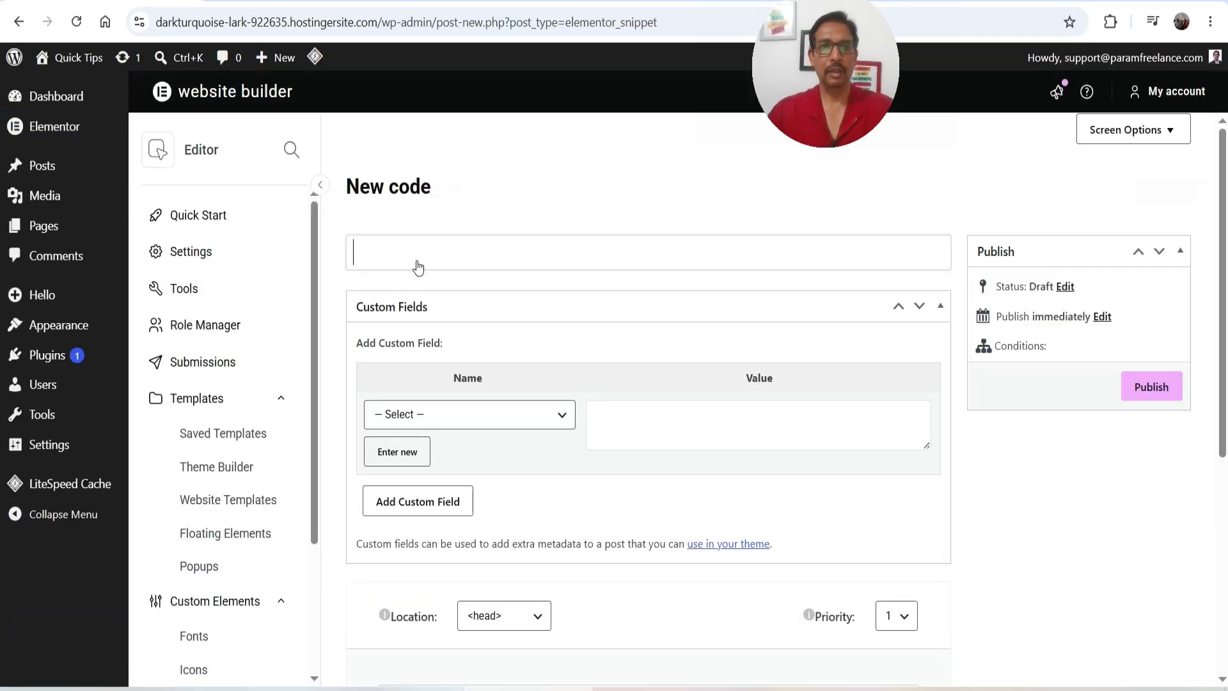
pyautogui.write('Chat Widget')
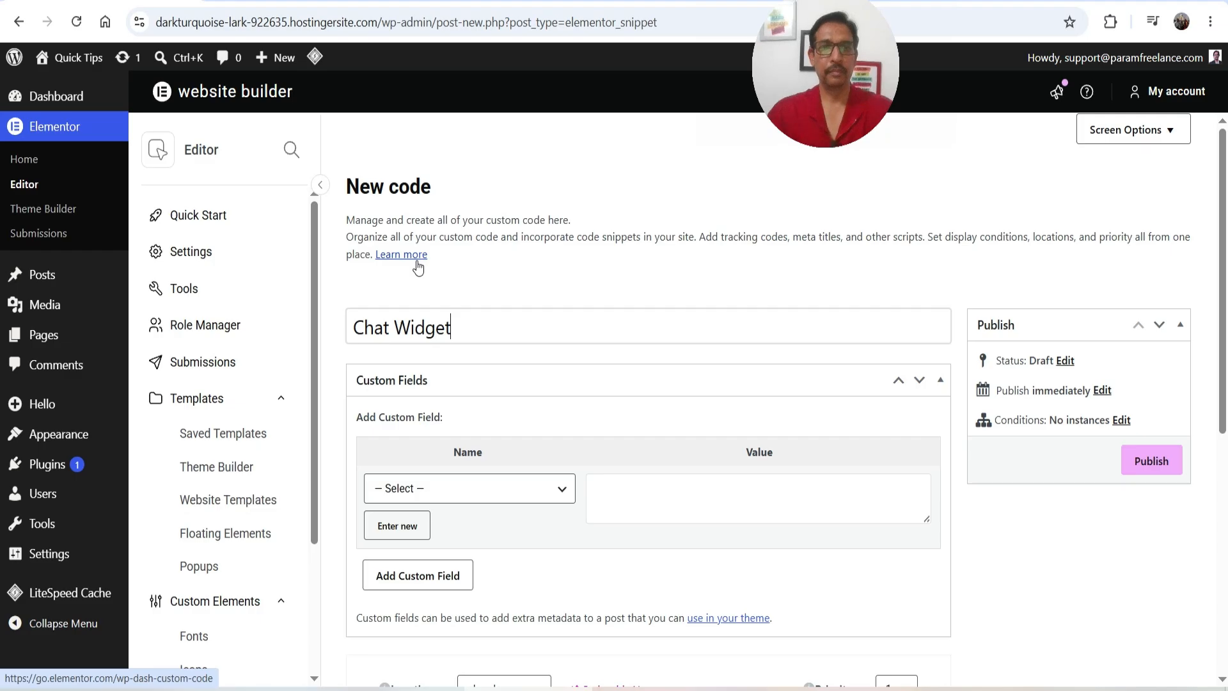
pyautogui.scroll(-5, 578, 266)
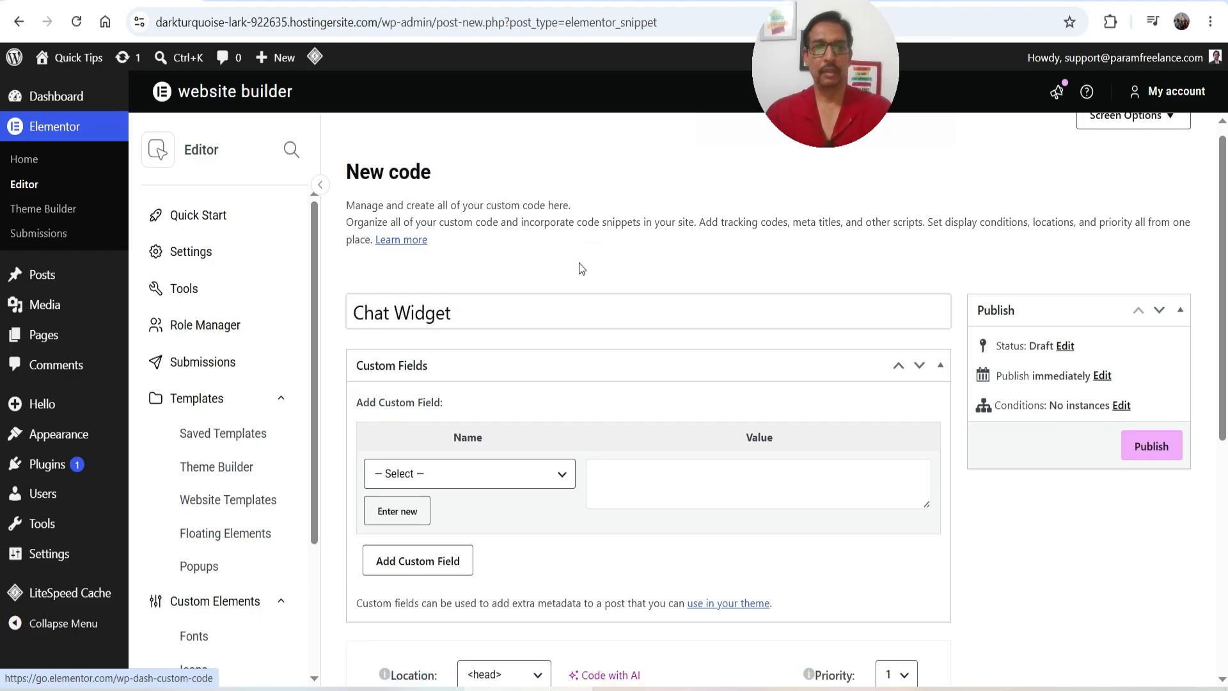
pyautogui.click(503, 486)
pyautogui.write('<script src="https://widgets.leadconnectorhq.com/loader.js" data-resources-url="https://widgets.leadconnectorhq.com/chat-widget/loader.js" data-widget-id="6a102aa4975ecd303119a293"></script>')
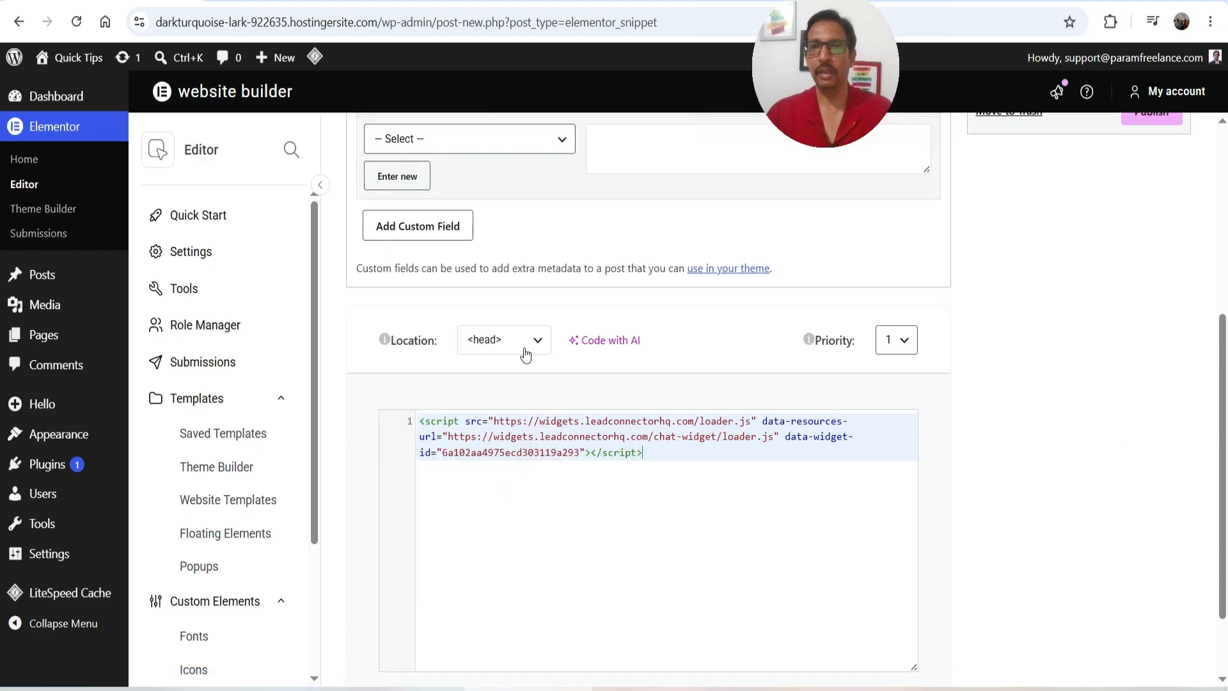
# Publish the snippet with the Entire site condition and view the live site
pyautogui.scroll(5, 1047, 411)
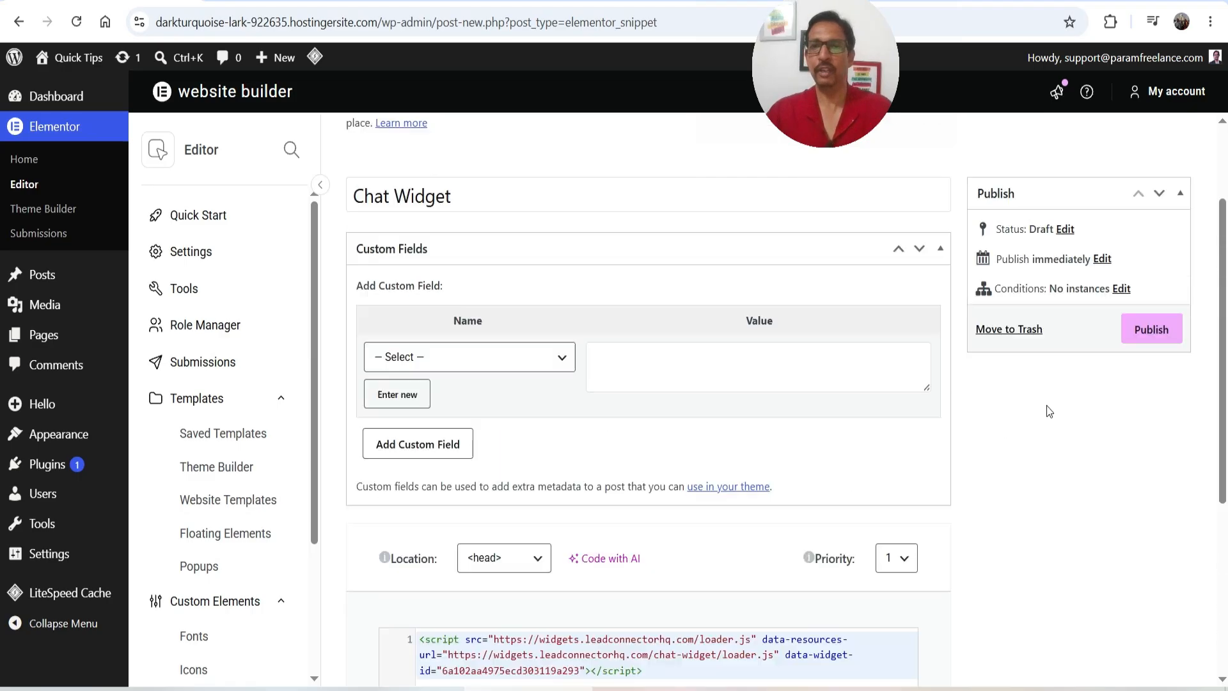
pyautogui.click(1150, 462)
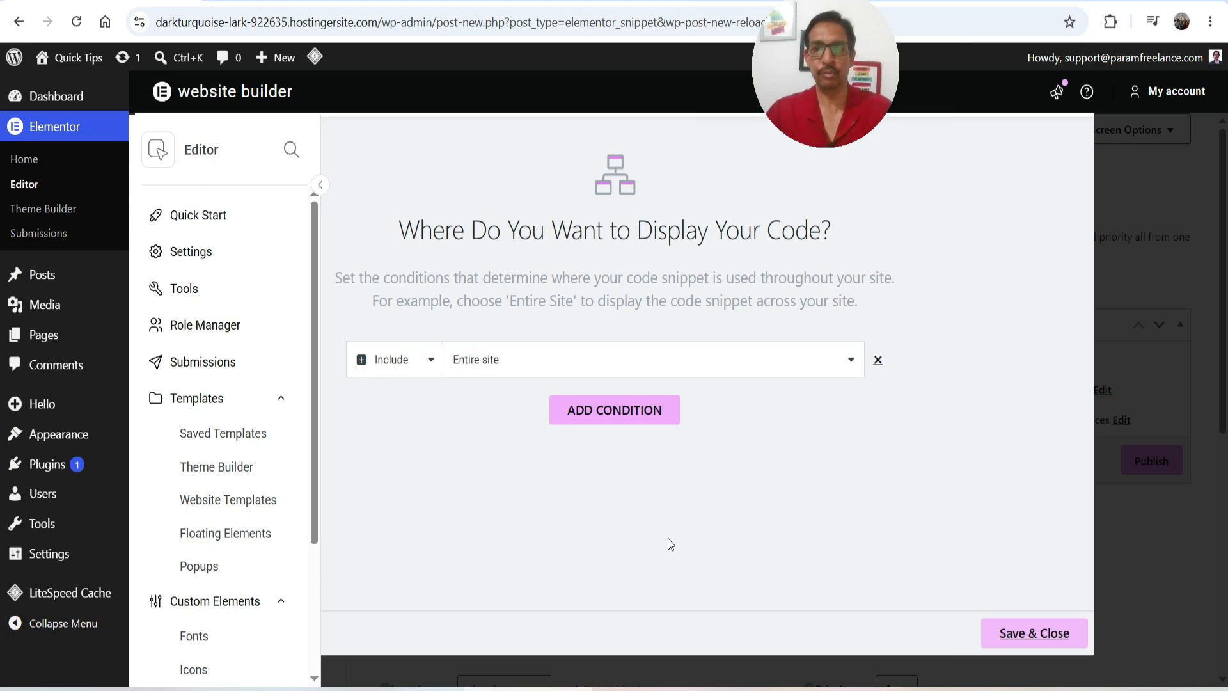
pyautogui.click(1024, 630)
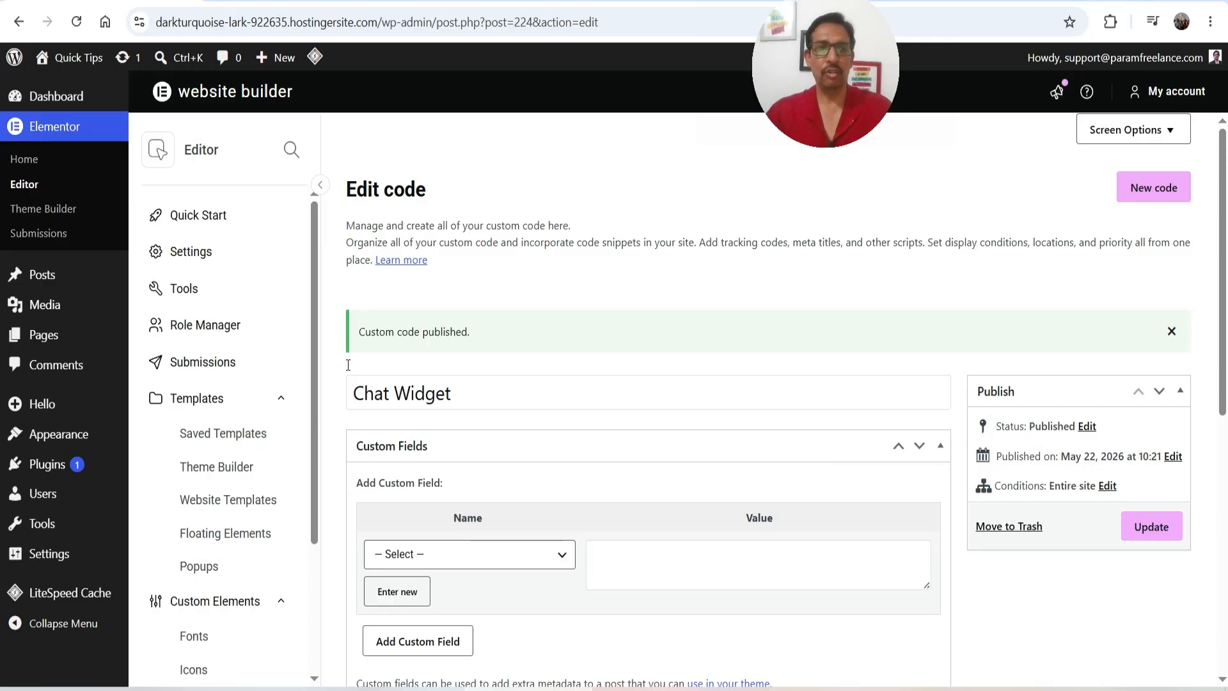
pyautogui.moveTo(108, 443)
pyautogui.click(641, 262)
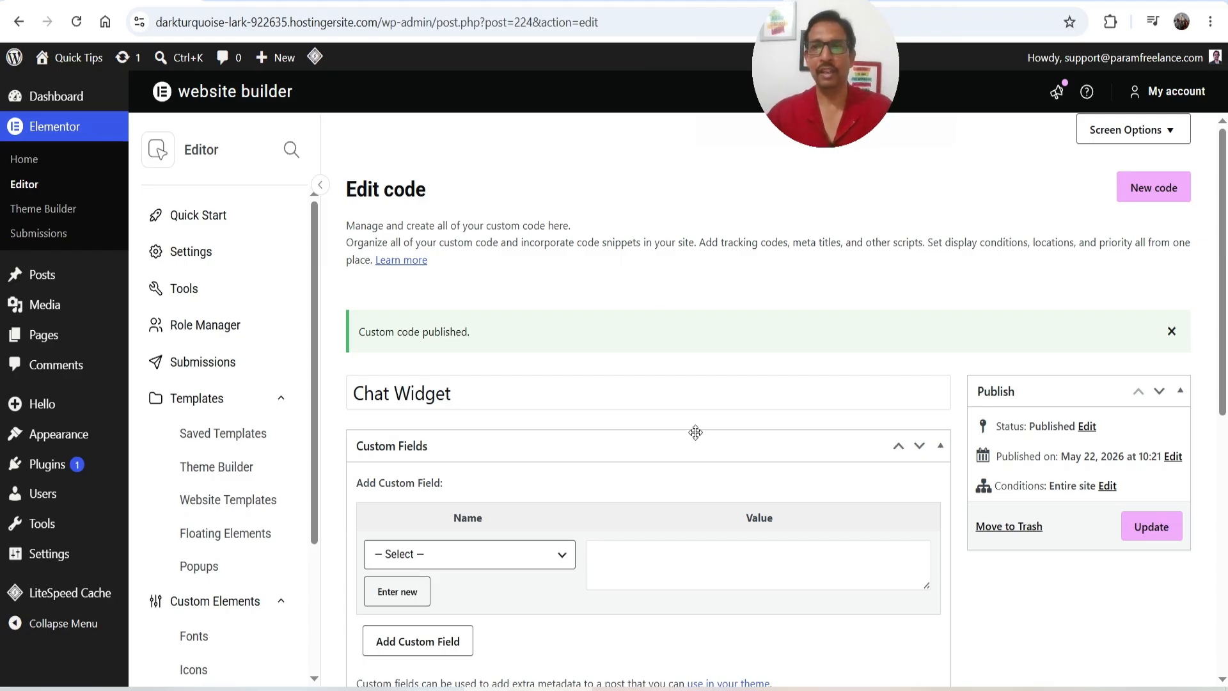
pyautogui.click(275, 2)
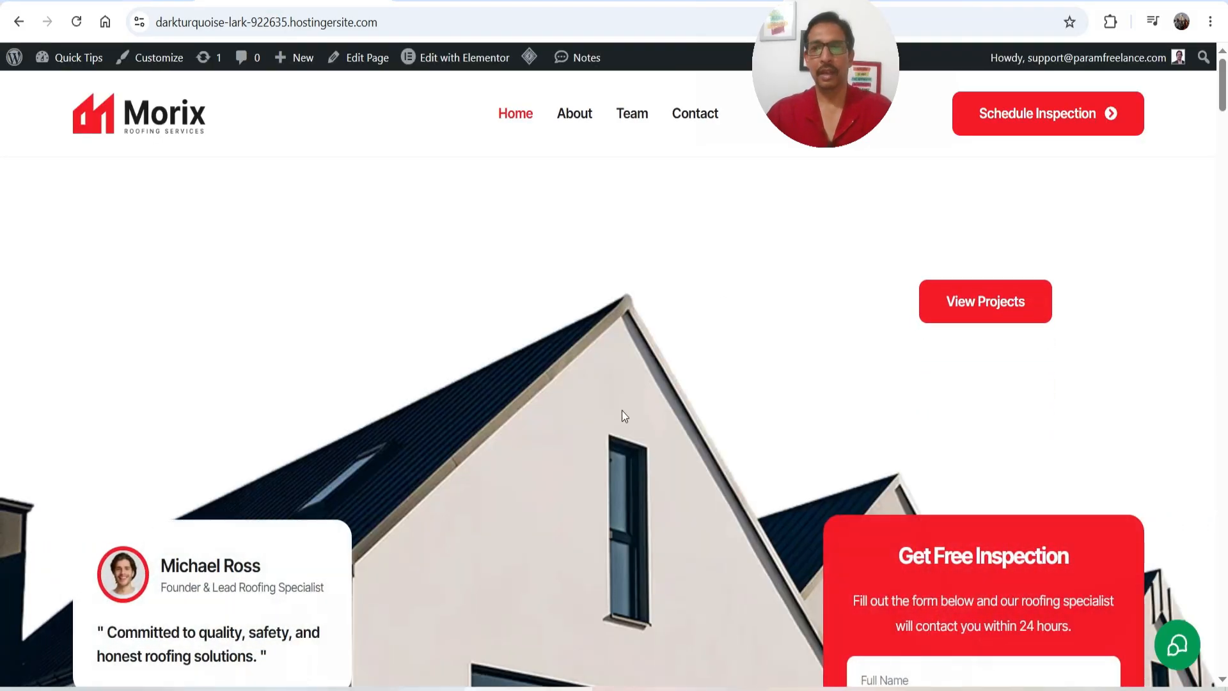
# Send an SMS/Email enquiry with the lead's name, phone, e-mail and 'I want to design a website for my online store.'
pyautogui.click(1179, 651)
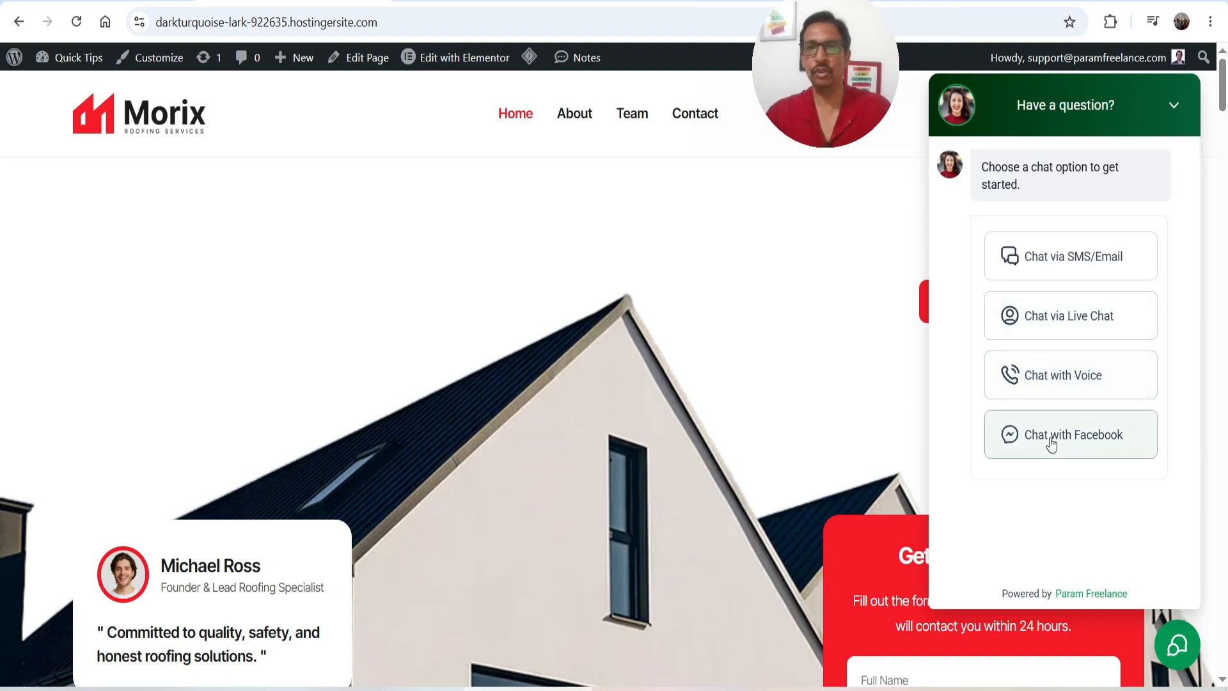
pyautogui.click(1074, 259)
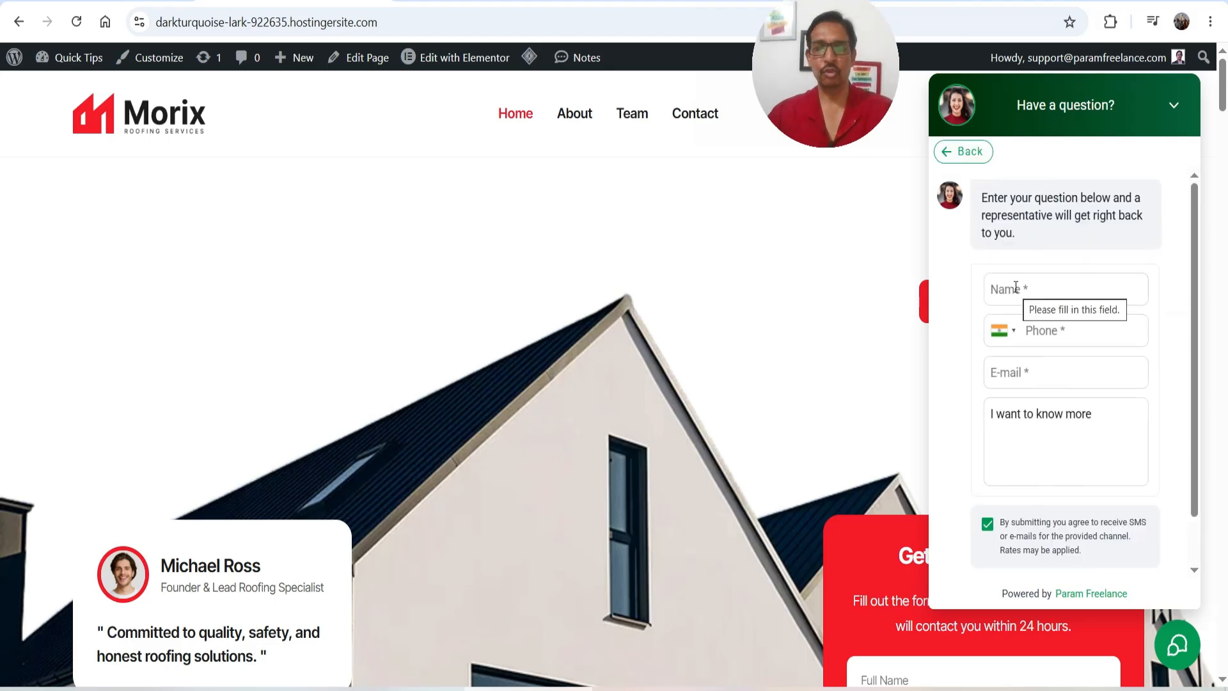
pyautogui.click(1016, 287)
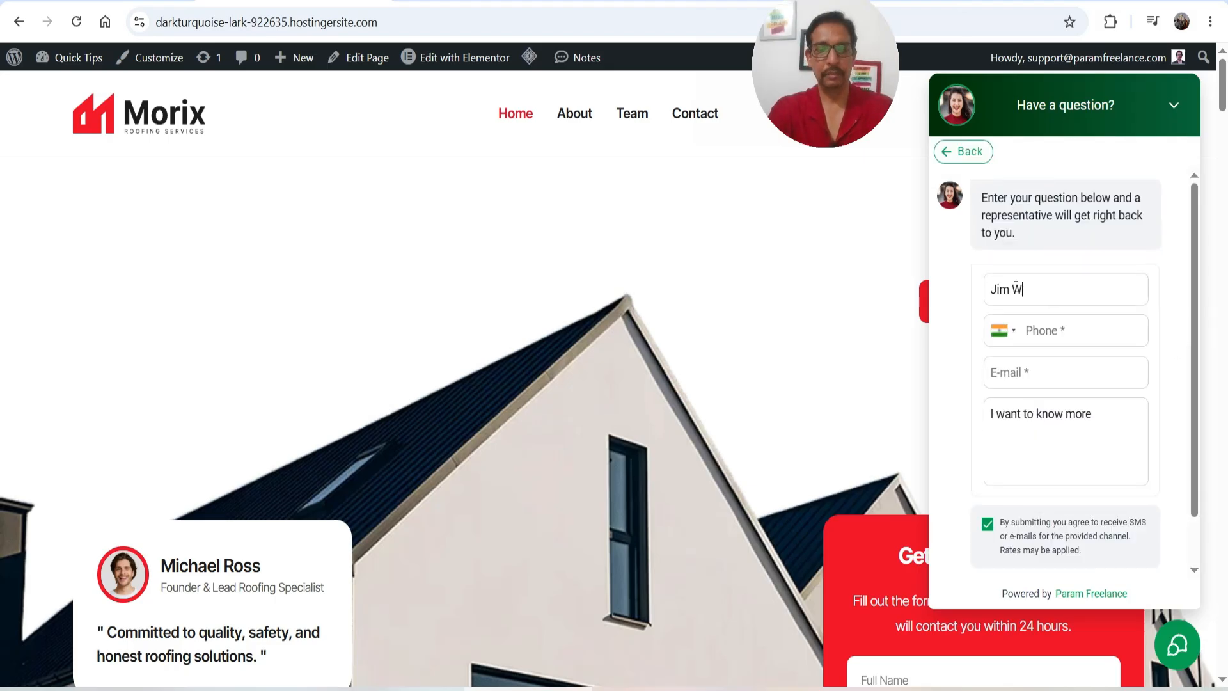
pyautogui.press('Tab')
pyautogui.write('98765 43210')
pyautogui.press('Tab')
pyautogui.write('jim@example.com')
pyautogui.press('Tab')
pyautogui.write('I want to design a website for my online store.')
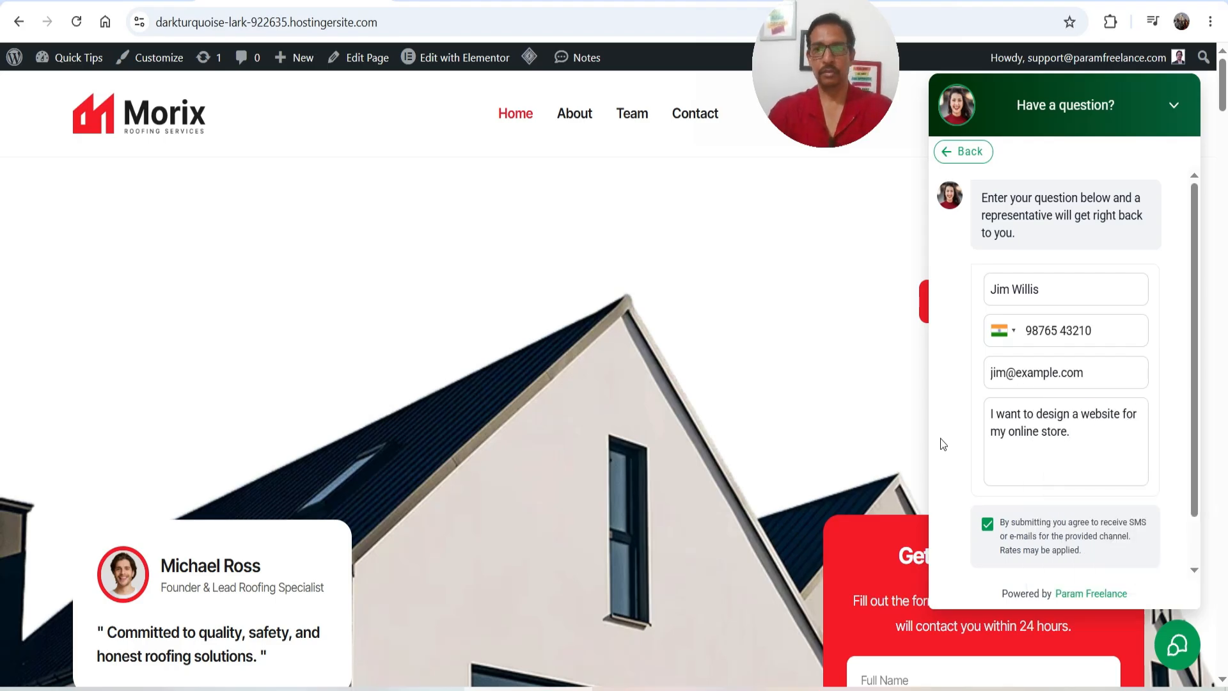
pyautogui.scroll(-1, 941, 439)
pyautogui.click(1067, 542)
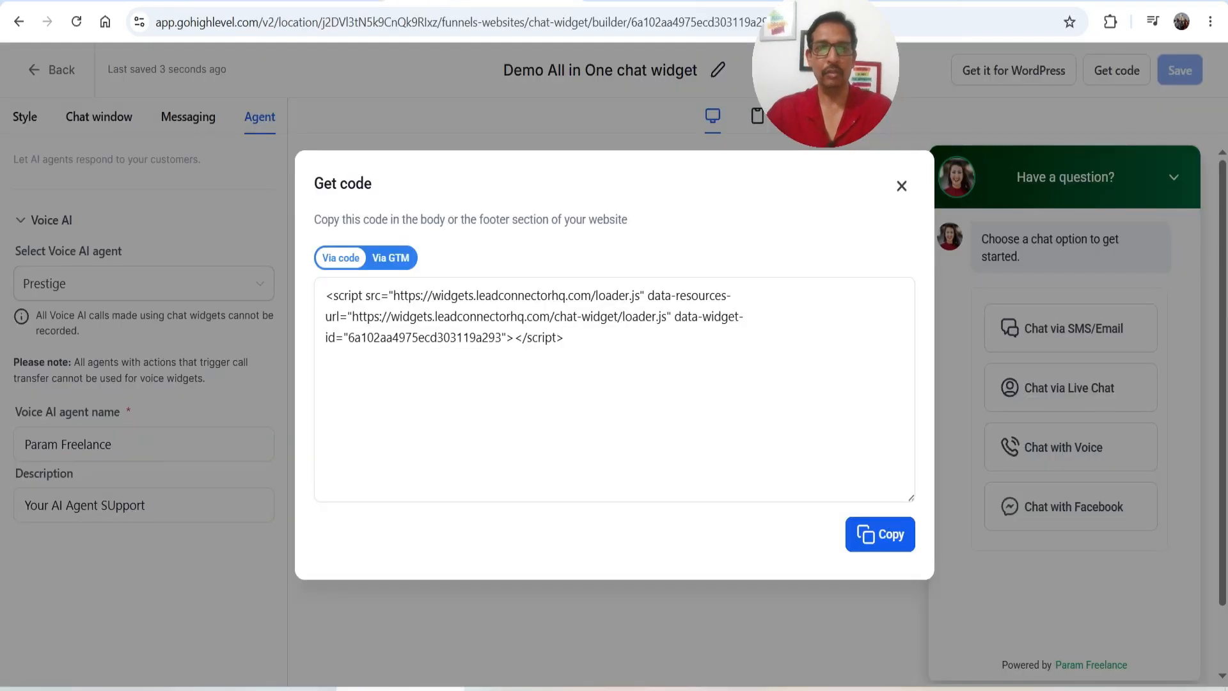
# Close the embed code dialog, open the test lead's contact record, and check its available reply channels
pyautogui.click(902, 186)
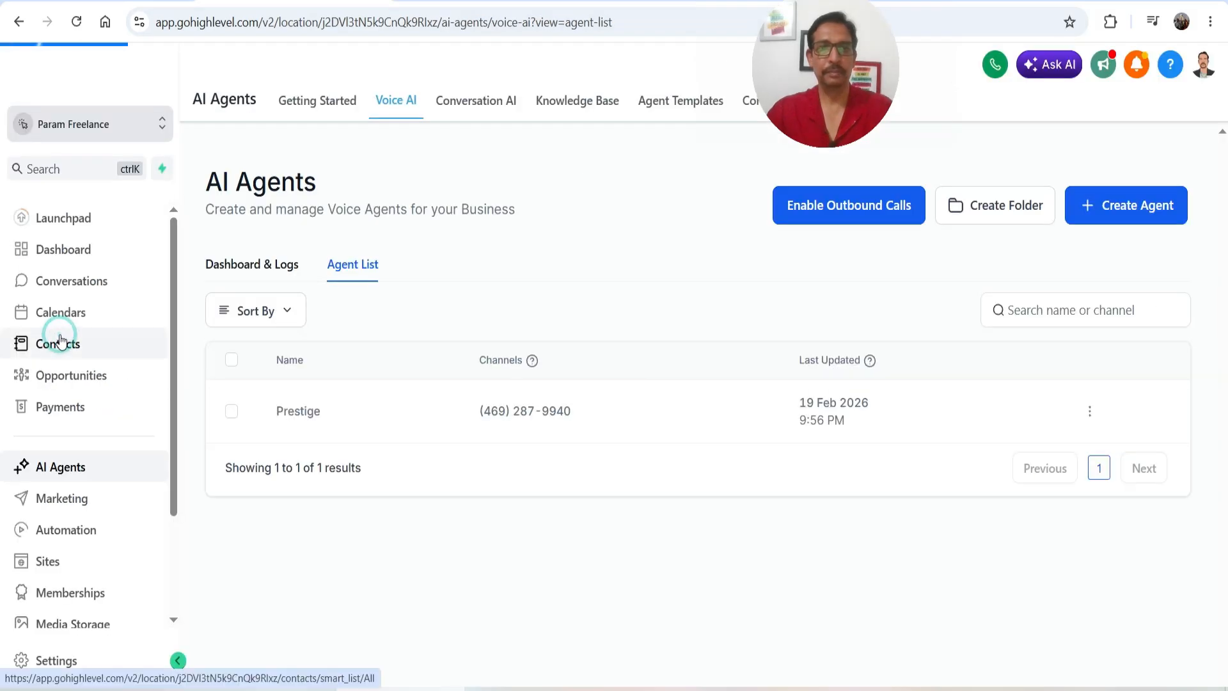
pyautogui.click(60, 342)
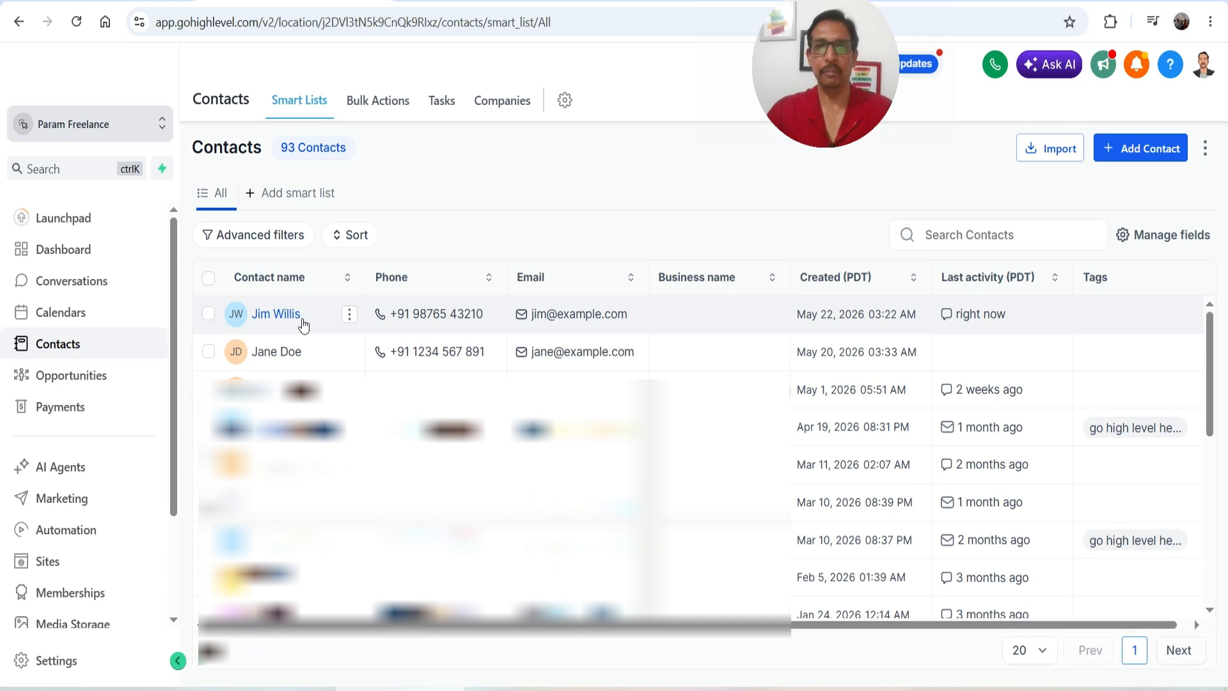
pyautogui.click(301, 316)
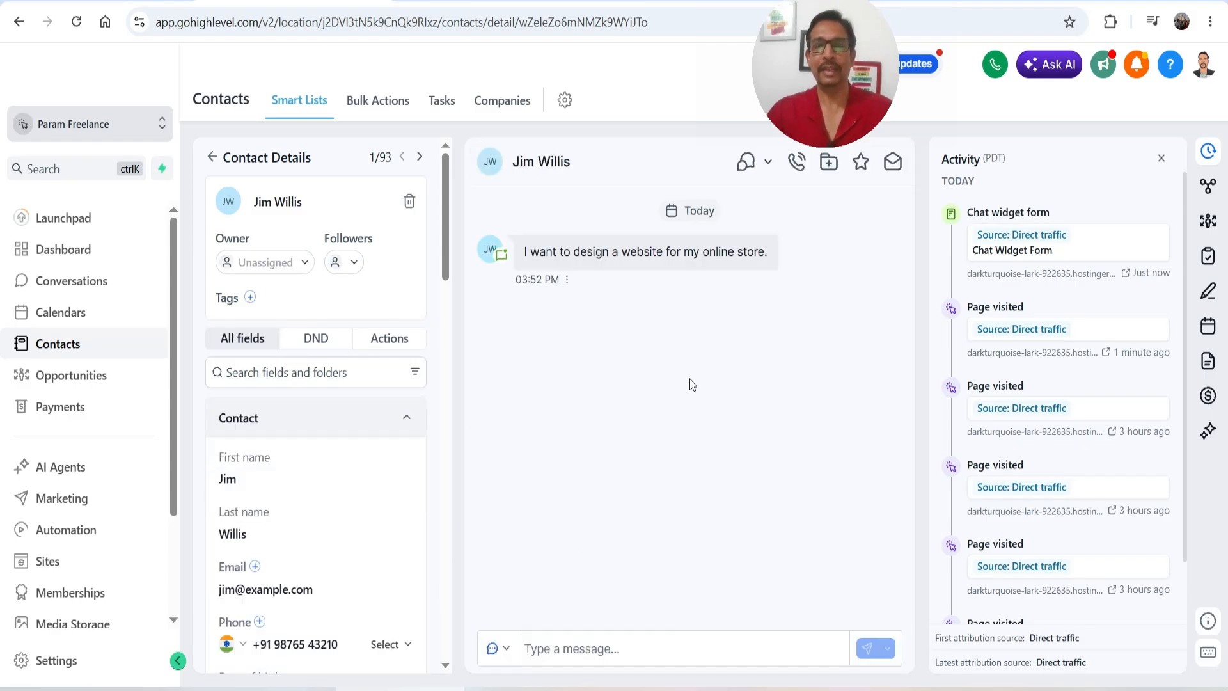
pyautogui.click(601, 649)
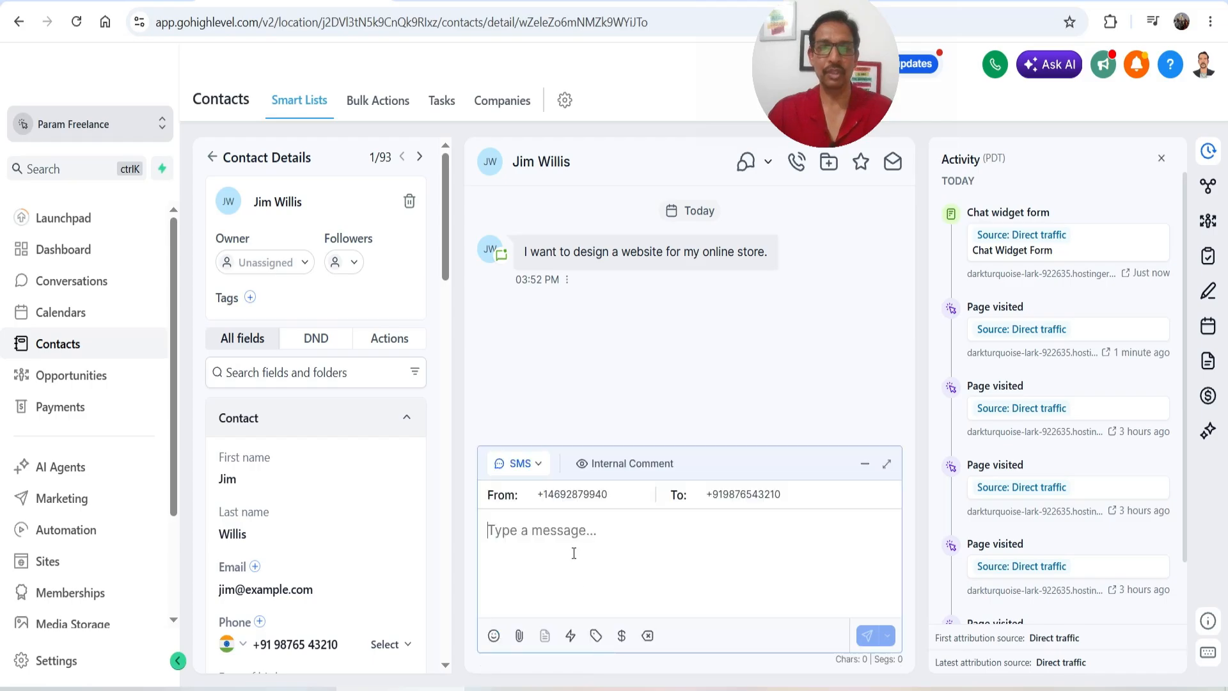
pyautogui.click(525, 465)
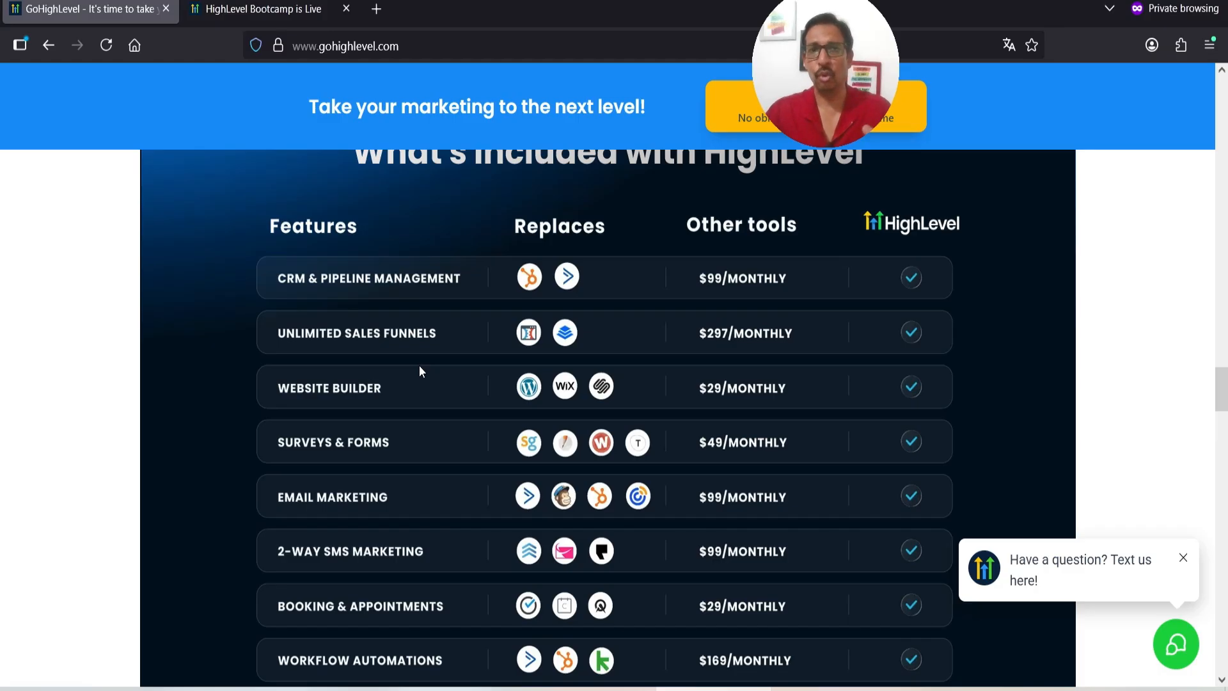
# Scroll down to the Starter ($97/month) and Unlimited ($297/month) pricing plans
pyautogui.scroll(-20, 226, 393)
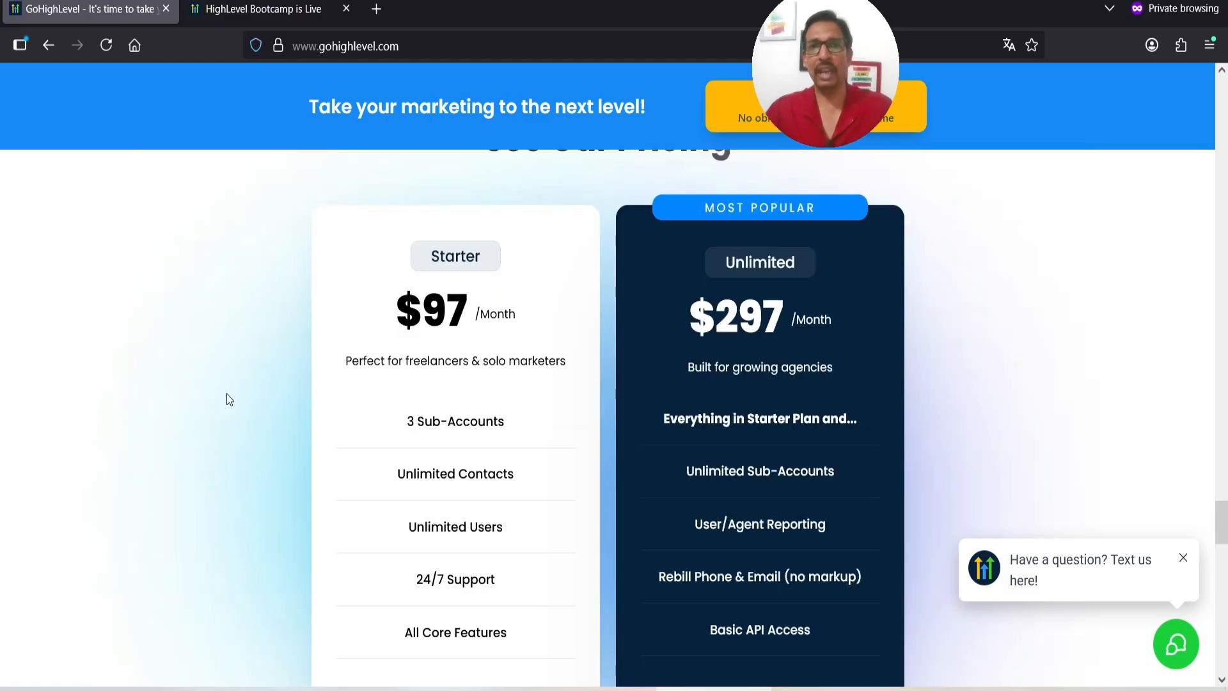